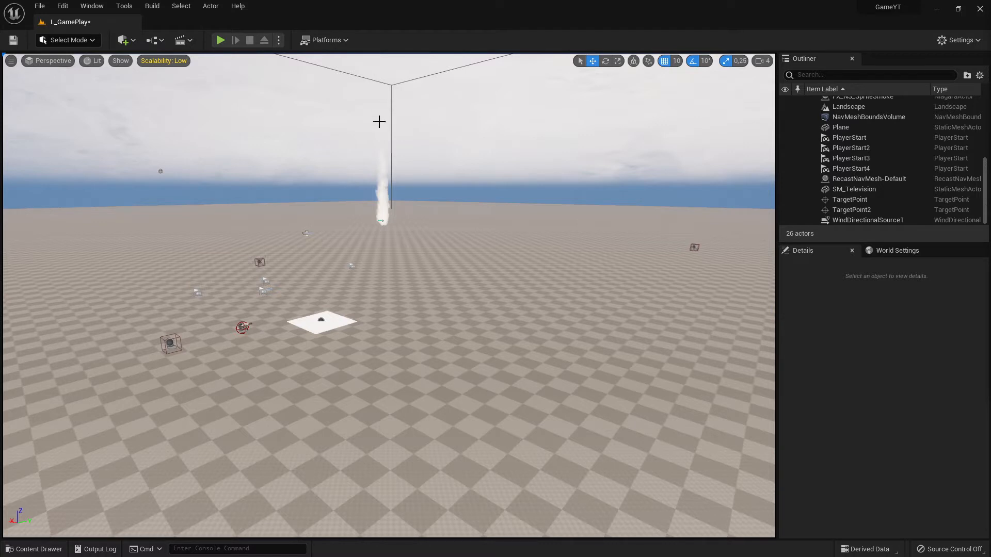
- Switch the level editor from selection to Foliage mode
left_click(69, 40)
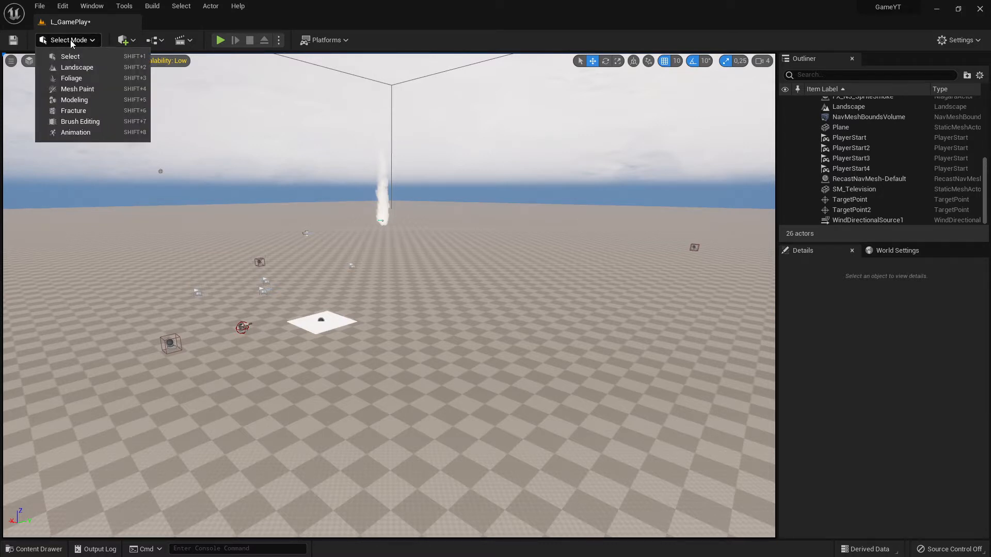
left_click(72, 79)
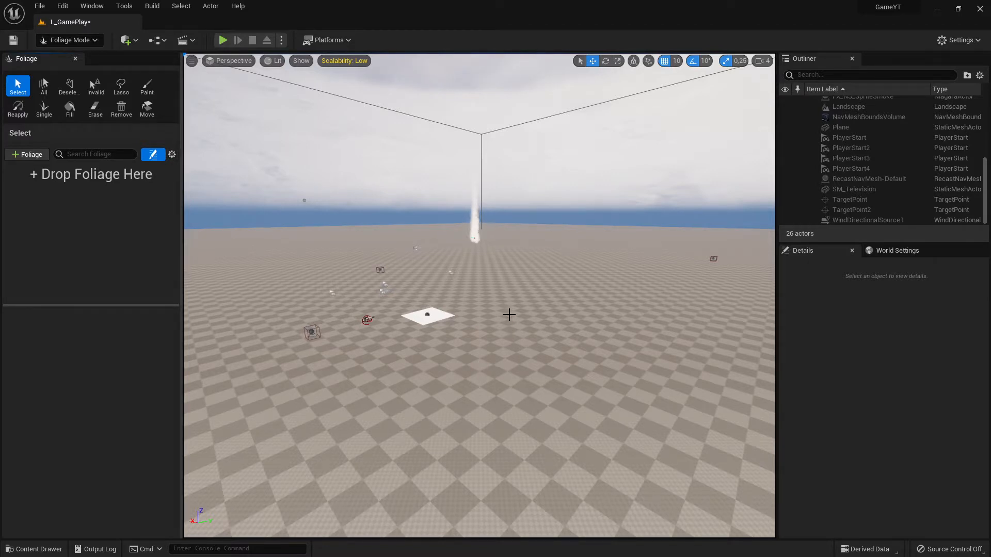
right_click_drag(480, 295, 507, 312)
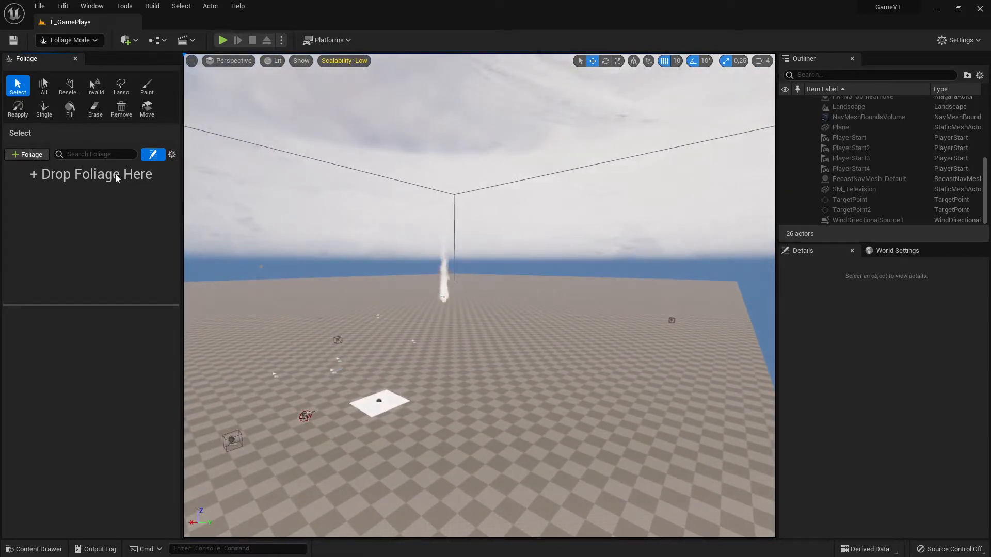
- Switch to the browser and look through the Foliage Mode page of the Unreal Engine 5.0 documentation, from its introduction to the panel overview
key("alt+Tab")
key("alt+Tab")
key("alt+Tab")
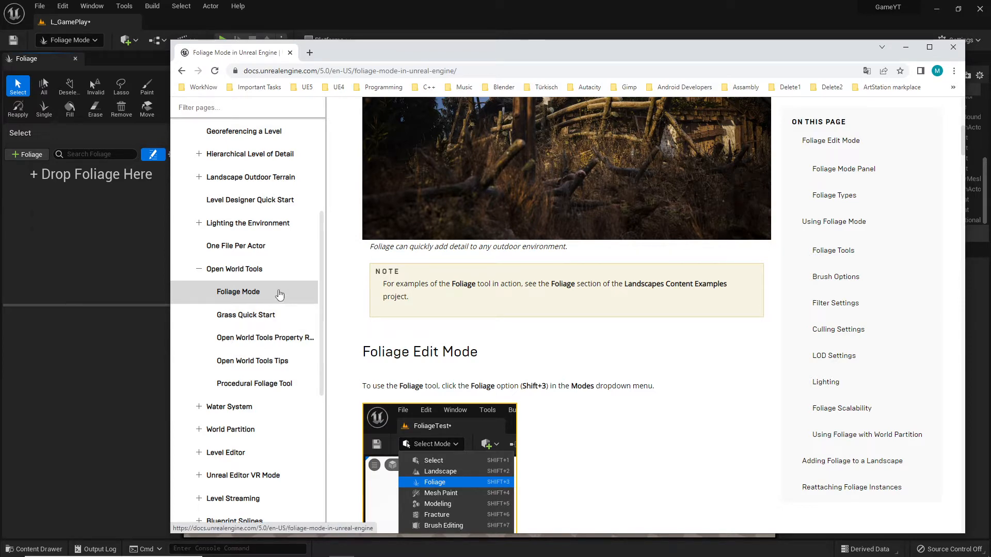
scroll(292, 181, "up", 4)
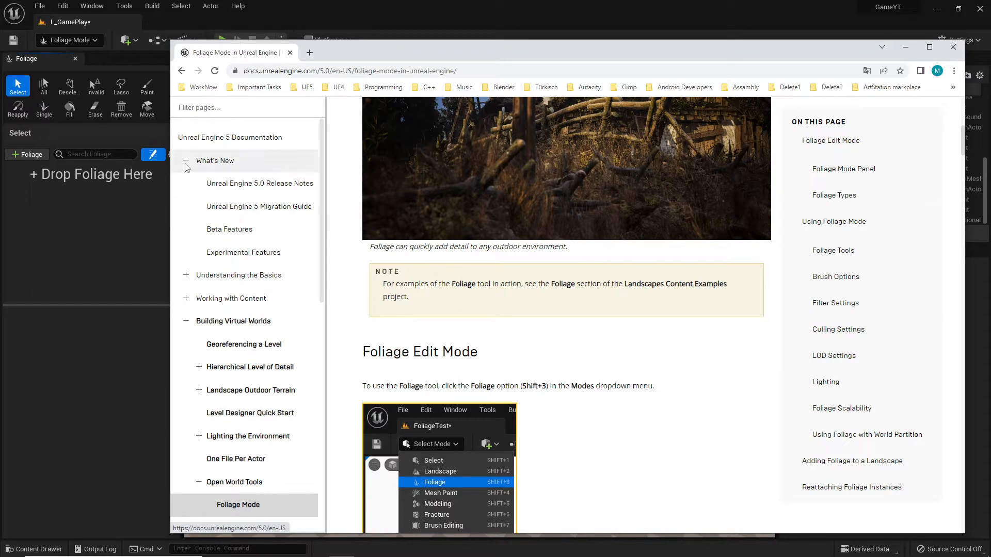
scroll(307, 323, "down", 4)
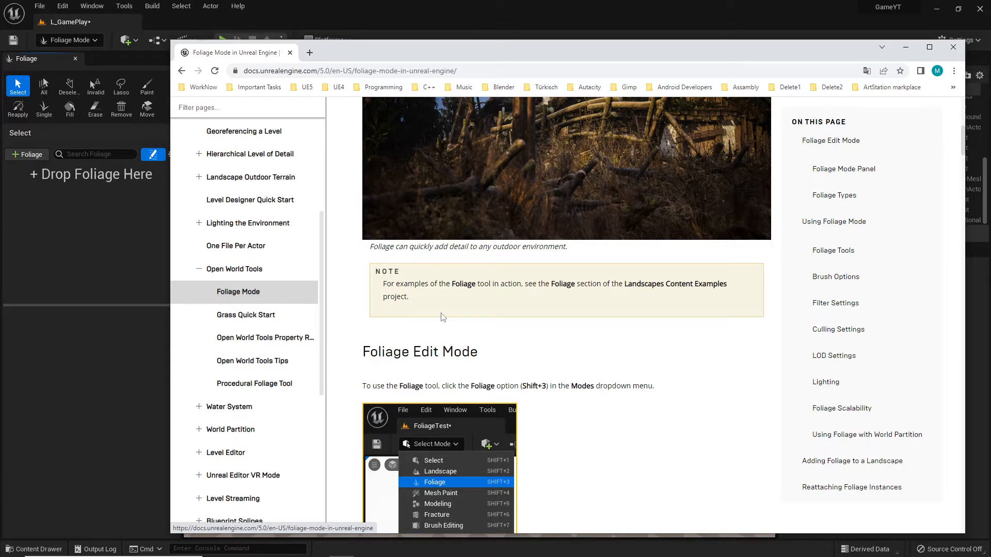
scroll(558, 225, "up", 8)
scroll(578, 235, "down", 8)
scroll(593, 271, "down", 20)
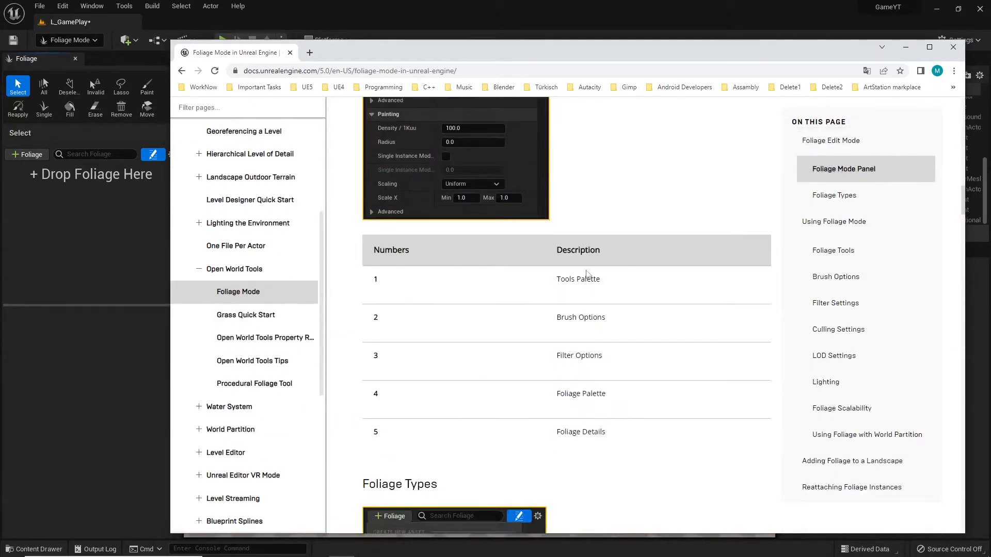
scroll(595, 312, "up", 20)
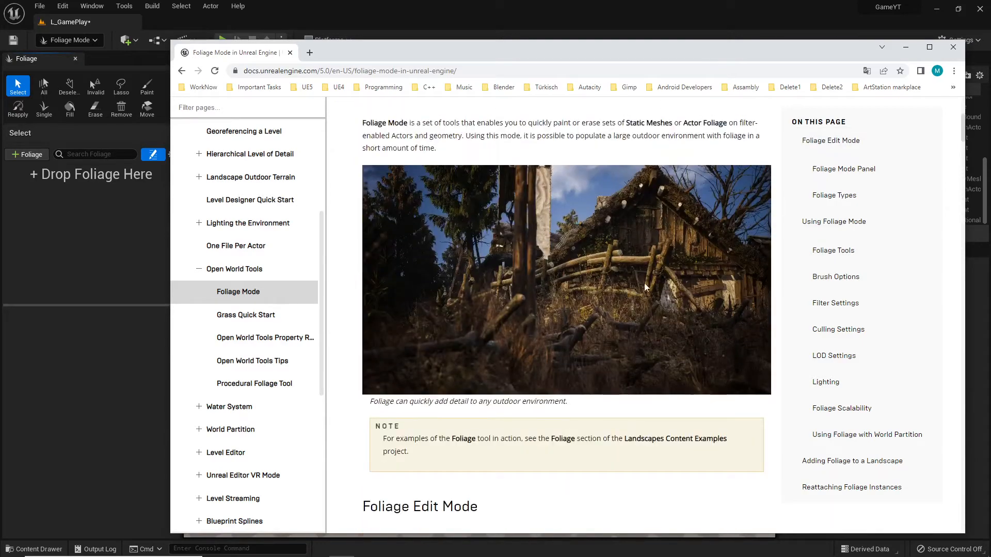
mouse_move(961, 126)
left_mouse_down()
mouse_move(979, 485)
mouse_move(977, 302)
left_mouse_up()
left_click_drag(962, 254, 962, 100)
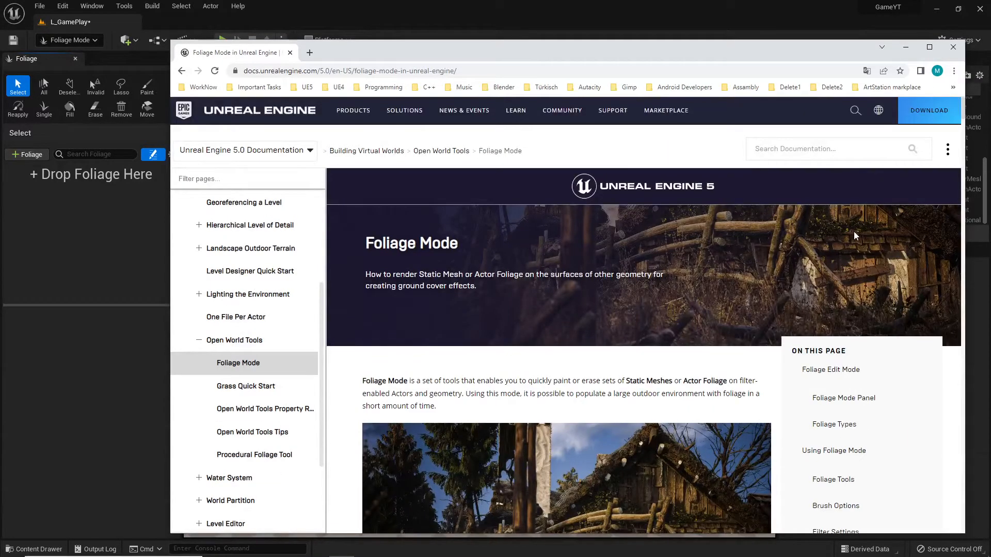
scroll(608, 385, "down", 6)
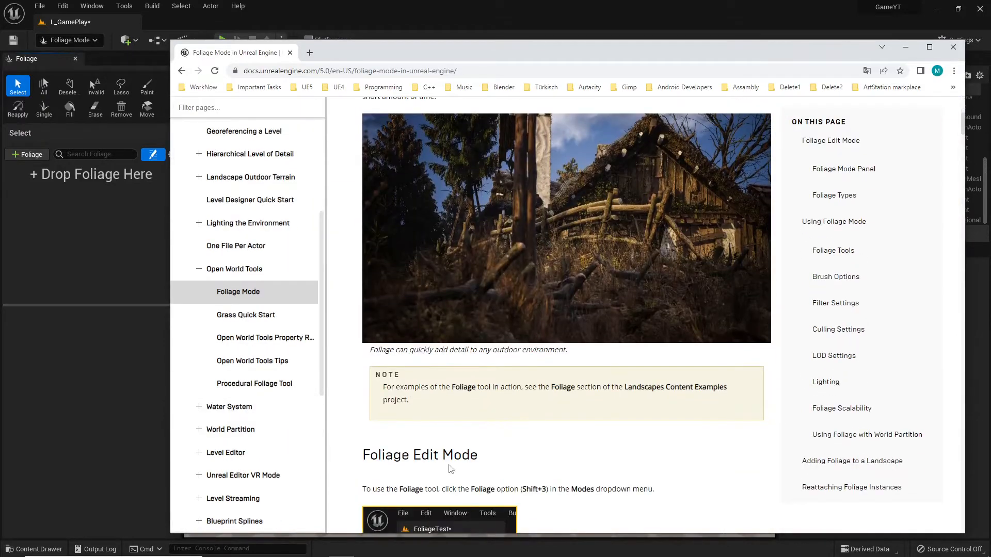
- Open the Grass Quick Start documentation page and read its overview and the note on supported actor types
left_click(257, 317)
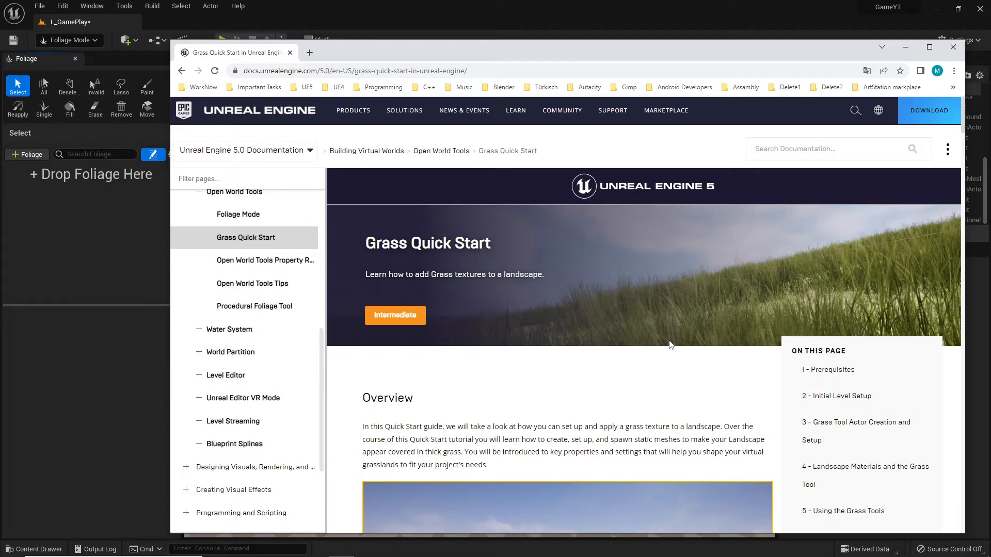
scroll(650, 332, "down", 4)
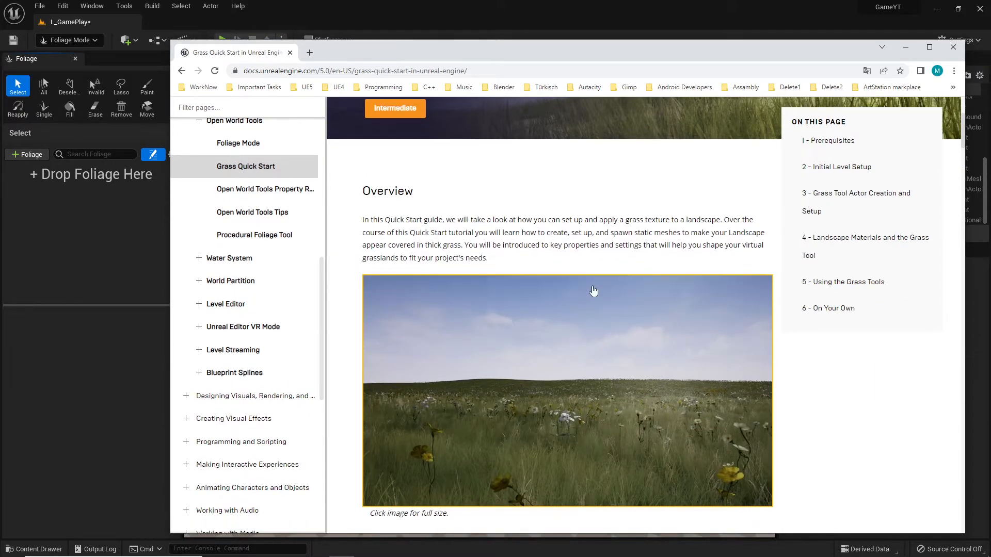
scroll(593, 292, "down", 5)
scroll(597, 319, "down", 2)
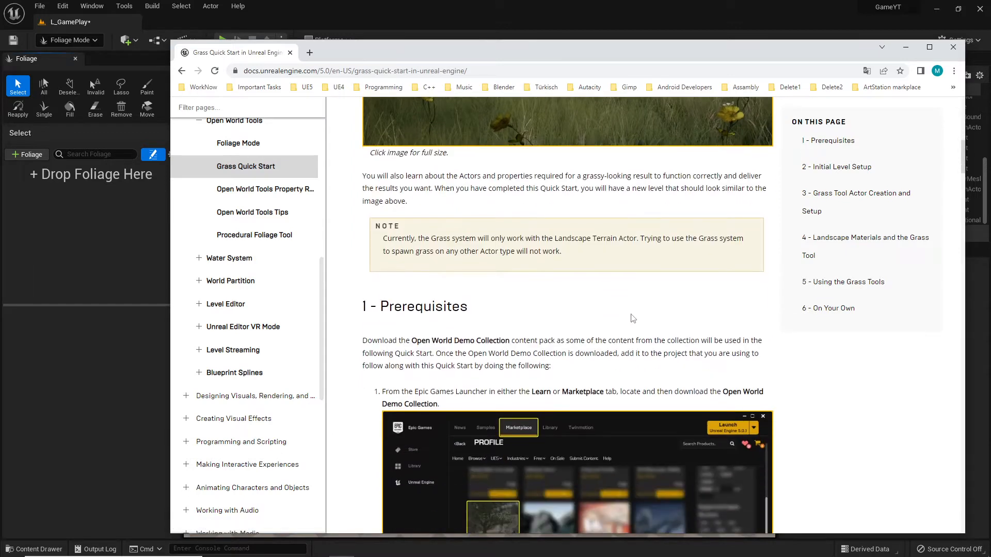
scroll(721, 305, "up", 4)
scroll(521, 359, "down", 1)
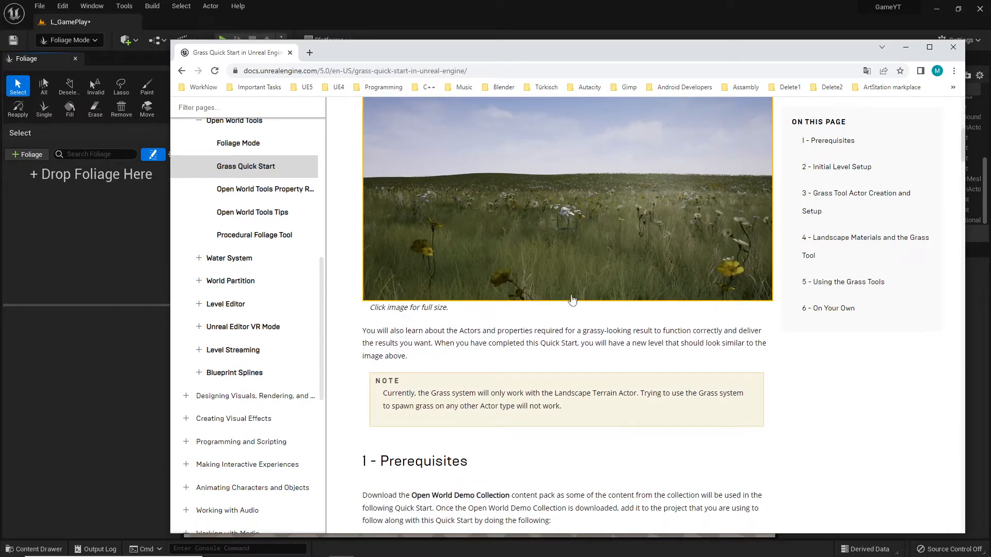
scroll(708, 289, "down", 4)
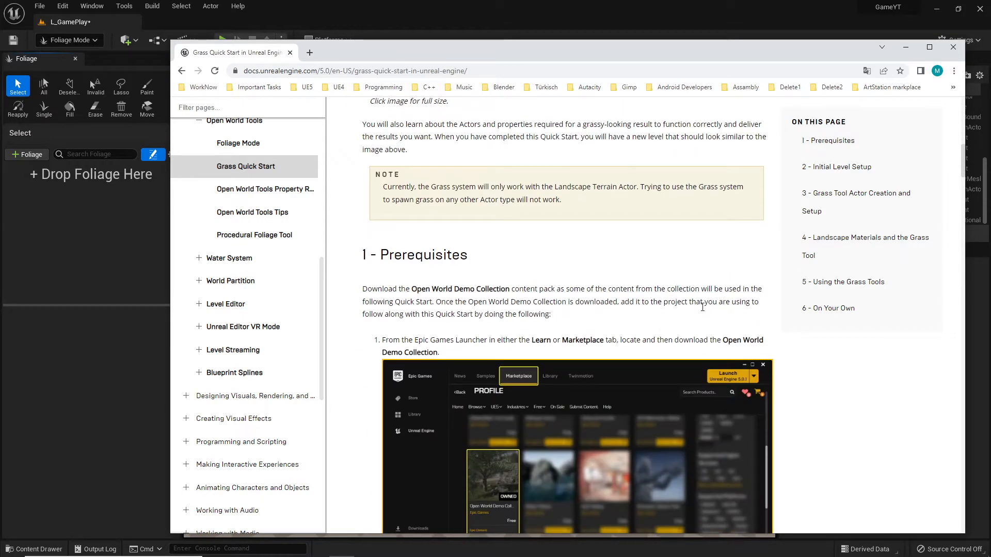
scroll(703, 307, "up", 1)
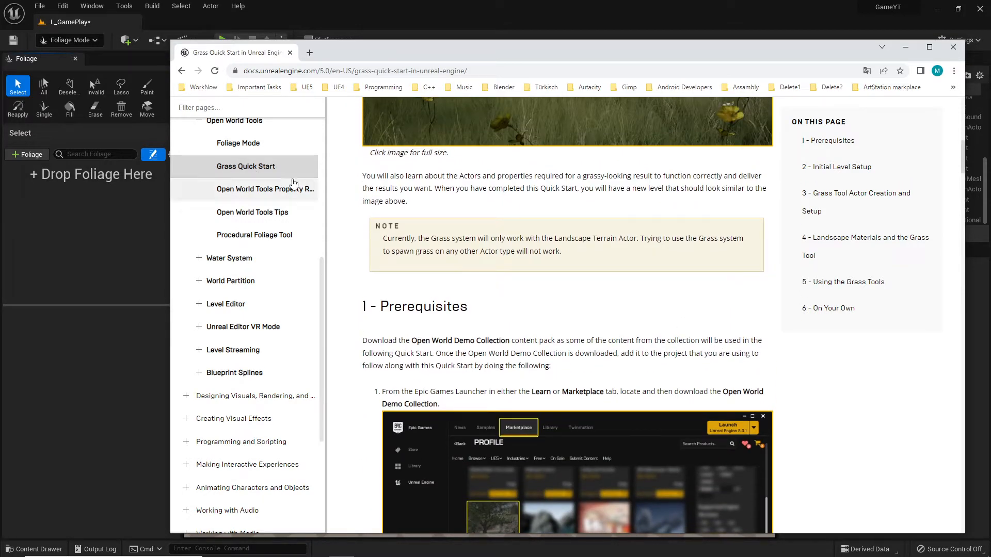
scroll(652, 276, "up", 3)
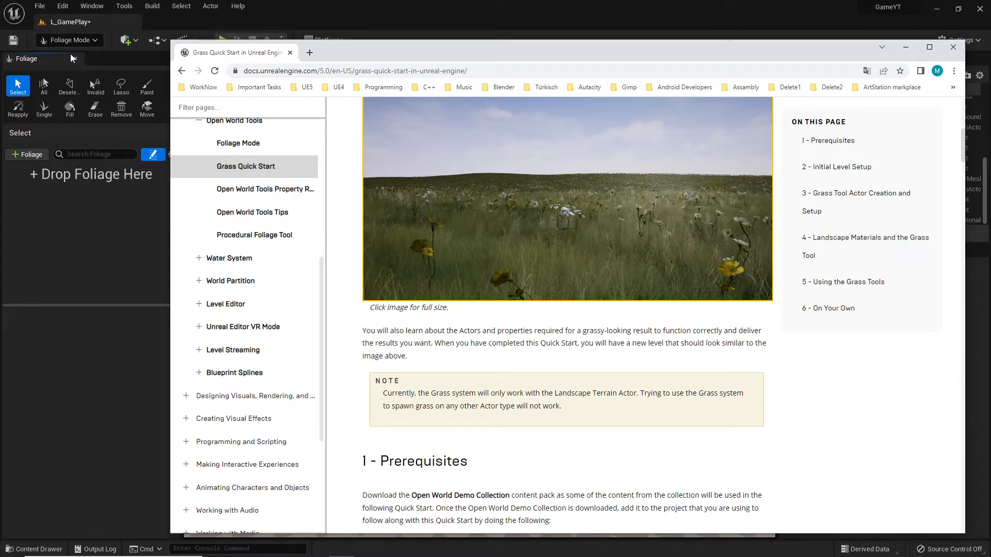
scroll(688, 283, "down", 4)
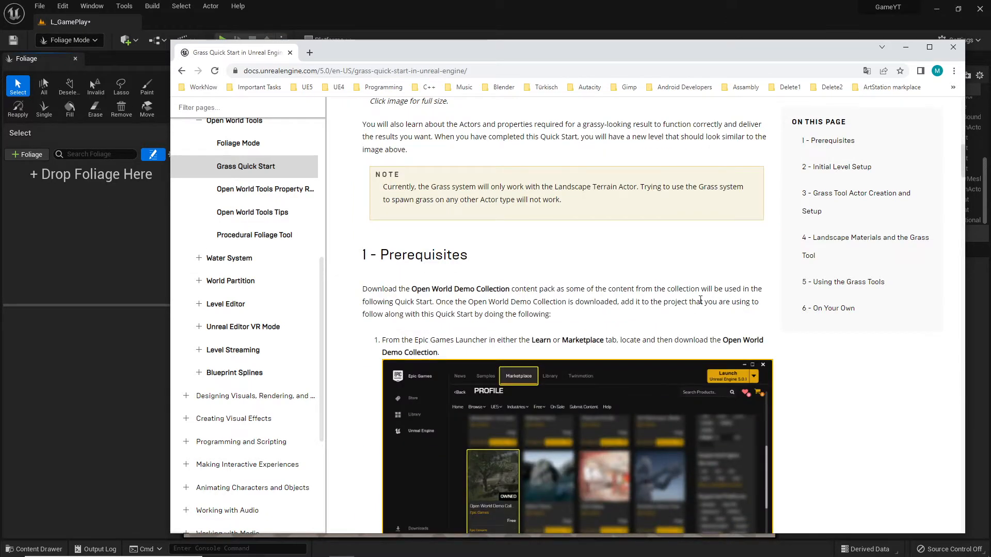
scroll(645, 304, "up", 5)
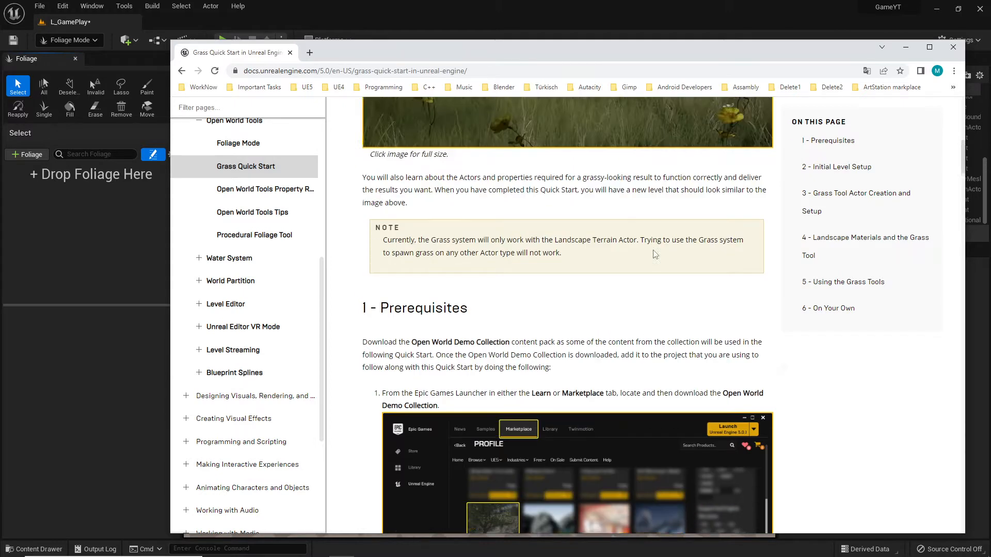
scroll(671, 281, "down", 4)
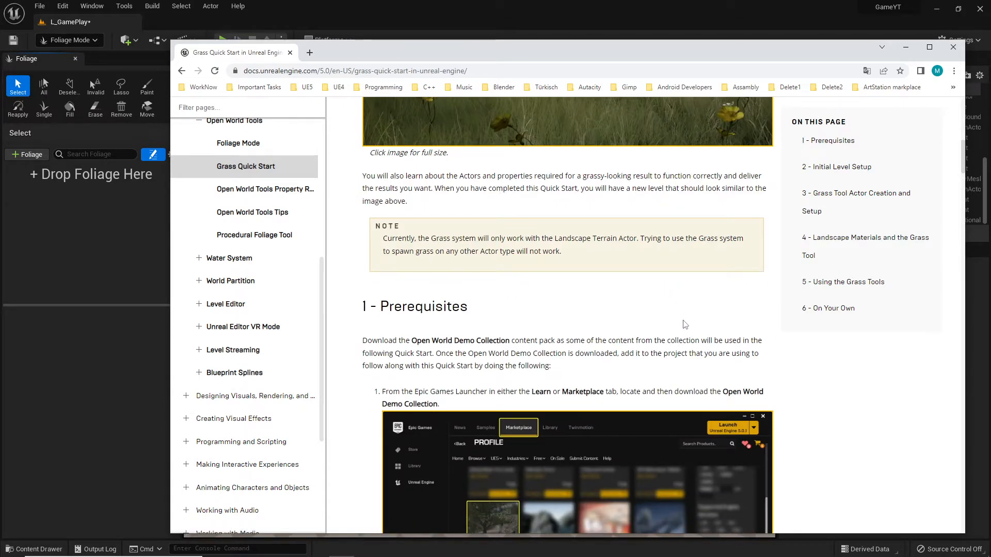
scroll(677, 444, "down", 1)
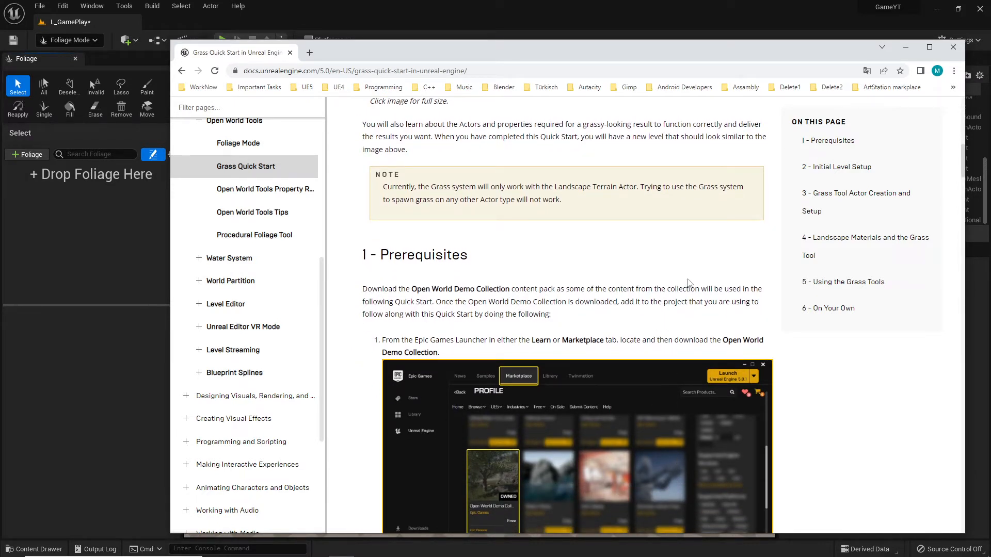
- Read the Prerequisites section of the guide and highlight the name of the required Open World Demo Collection pack
scroll(695, 283, "down", 7)
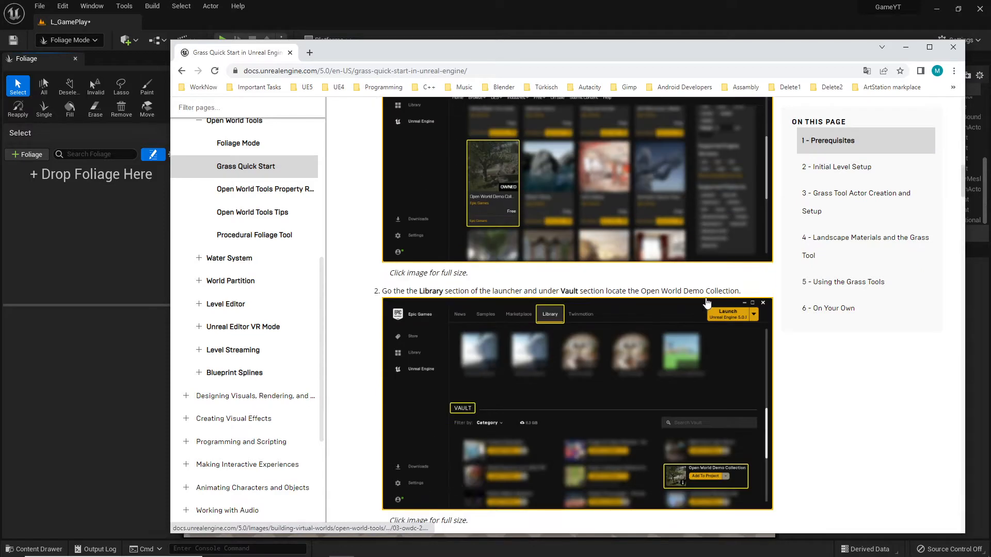
scroll(714, 303, "up", 2)
scroll(713, 303, "up", 2)
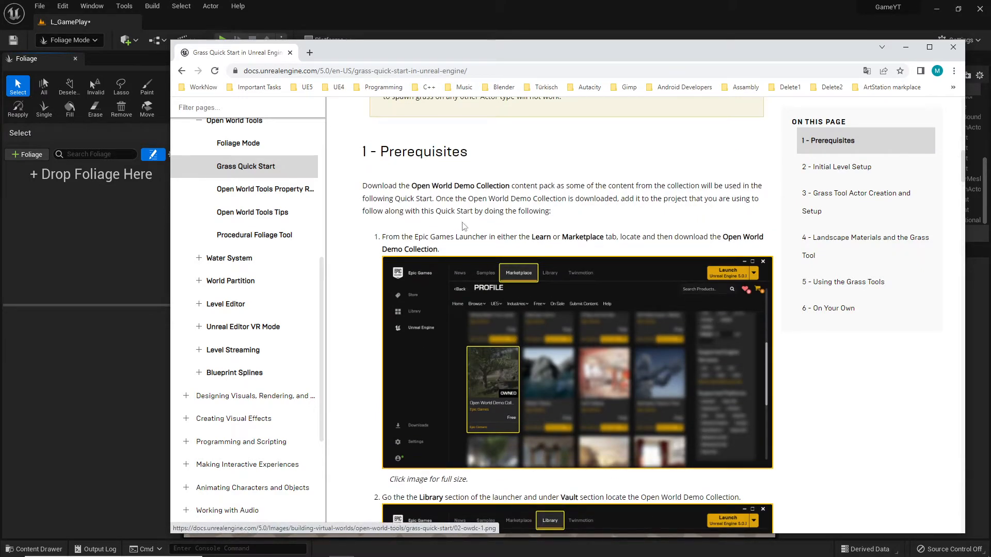
left_click_drag(411, 186, 507, 187)
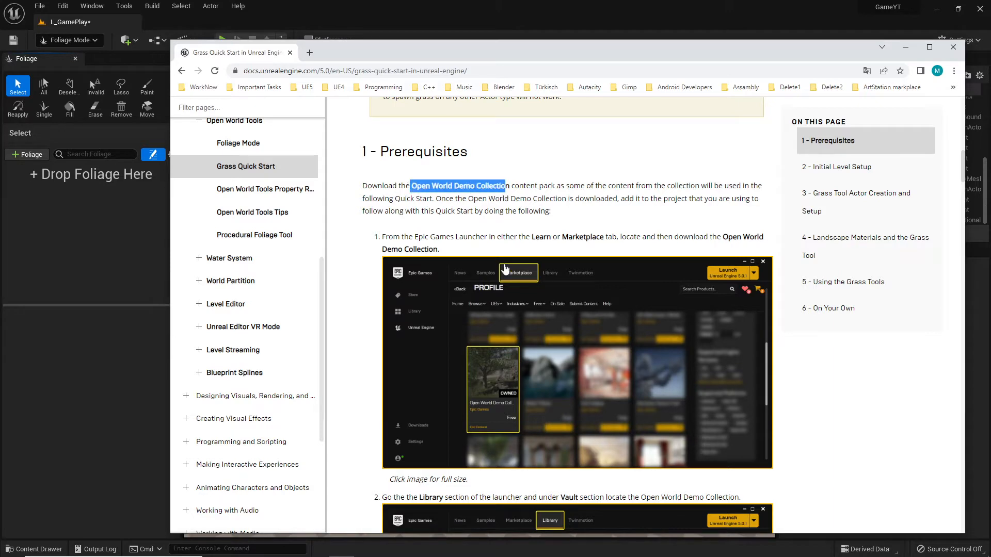
- Switch to the Epic Games Launcher and check the release date on the Open World Demo Collection page
left_click(913, 48)
key("alt+Tab")
key("alt+Tab")
key("alt+Tab")
key("alt+Tab")
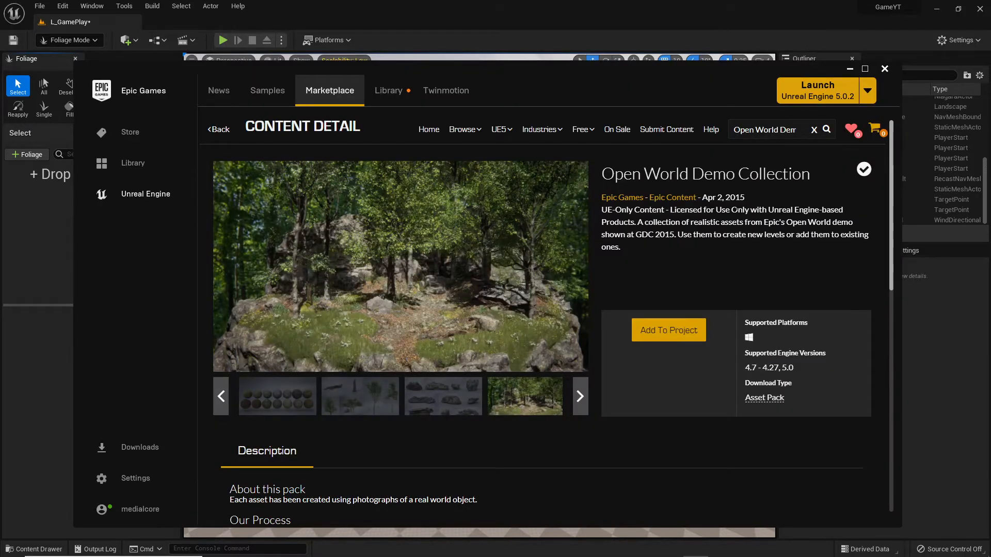
double_click(735, 197)
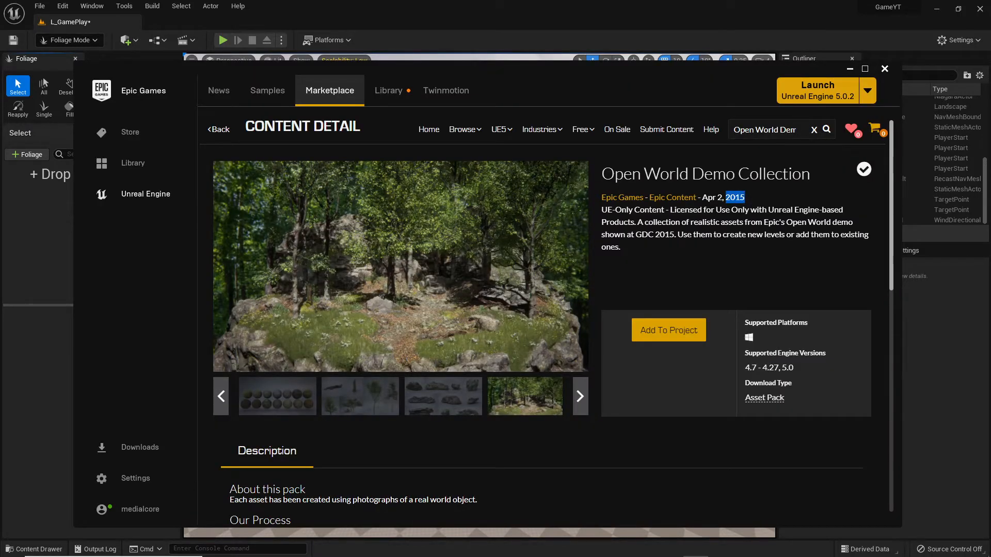
left_click(747, 201)
- Read the pack's description, technical details and list of included content, highlighting the line about textures
scroll(408, 405, "down", 5)
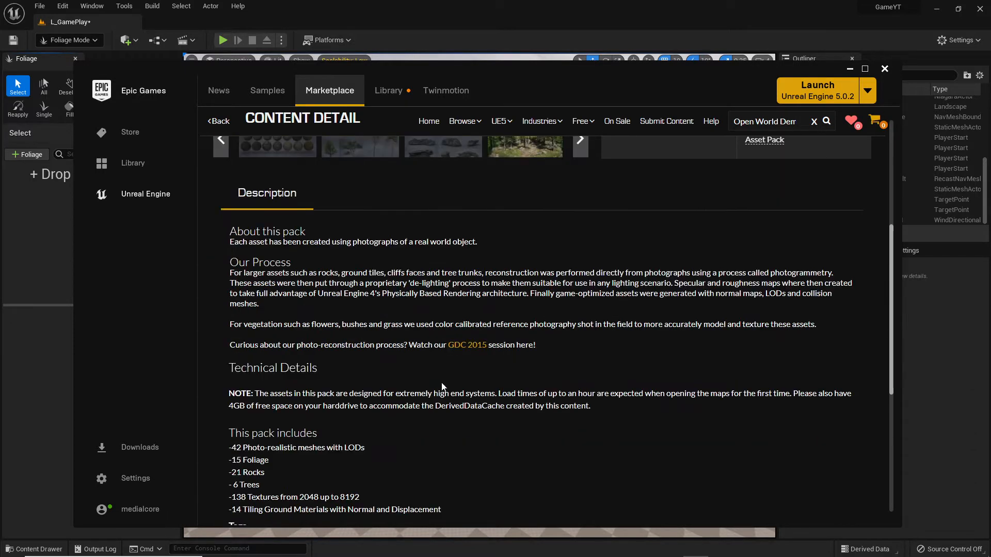
scroll(502, 401, "down", 2)
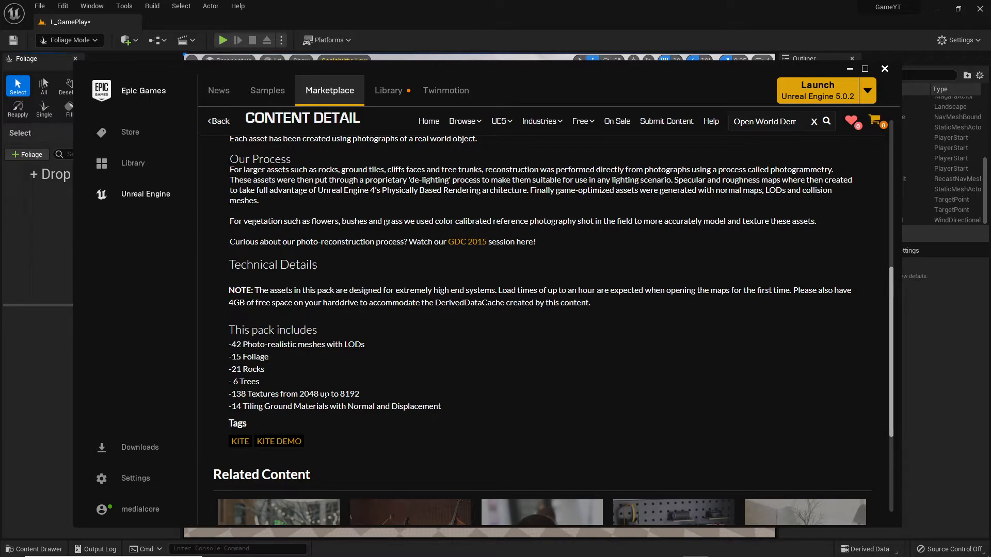
left_click_drag(339, 395, 384, 402)
left_click_drag(379, 396, 236, 395)
left_click(391, 398)
scroll(419, 398, "up", 5)
scroll(456, 396, "down", 4)
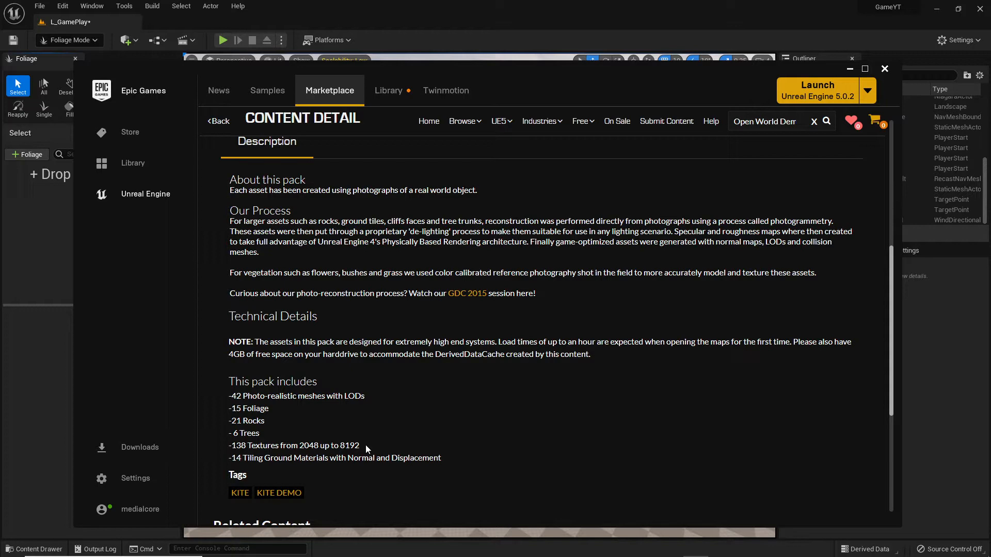
- View the pack's preview images of the rocks, the vegetation and the forest scene
scroll(411, 379, "up", 5)
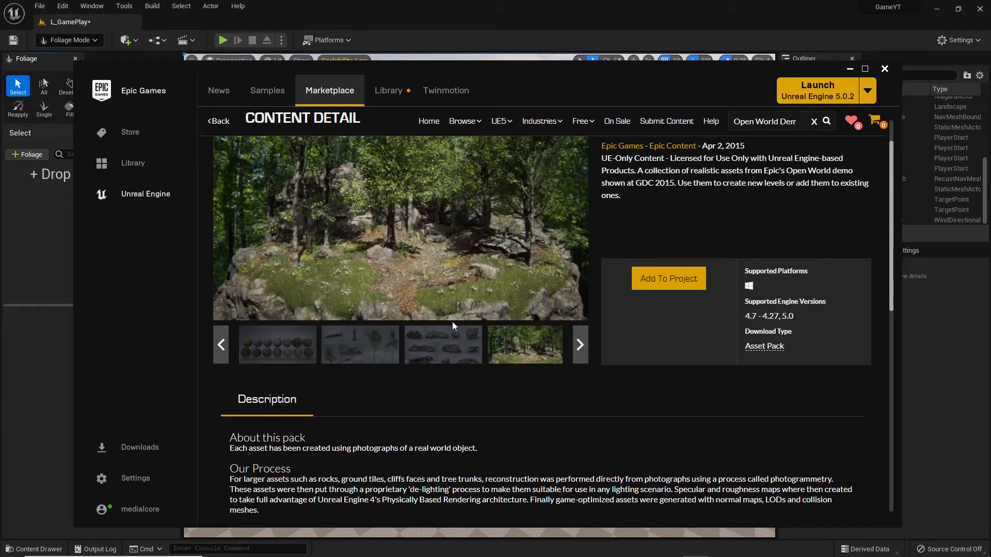
left_click(457, 349)
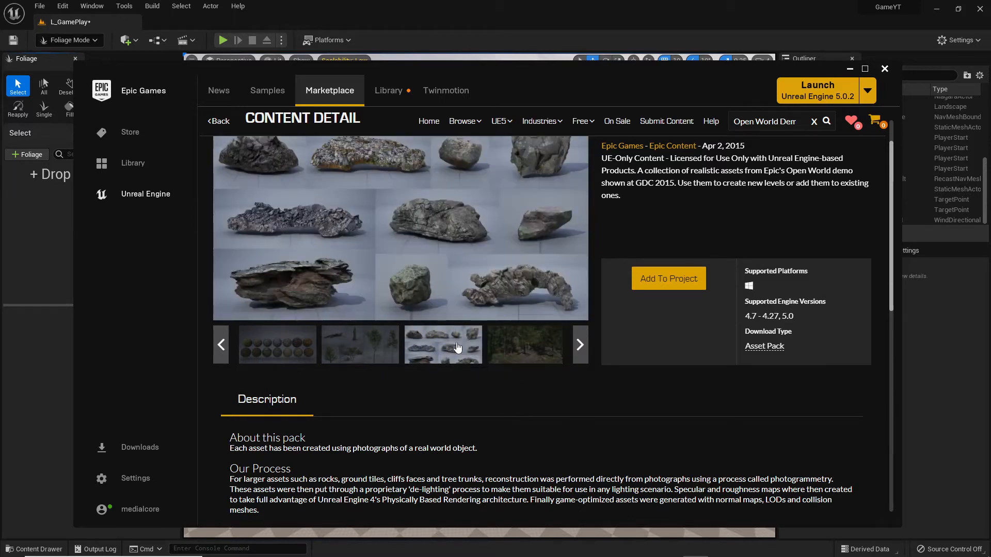
left_click(353, 351)
left_click(527, 351)
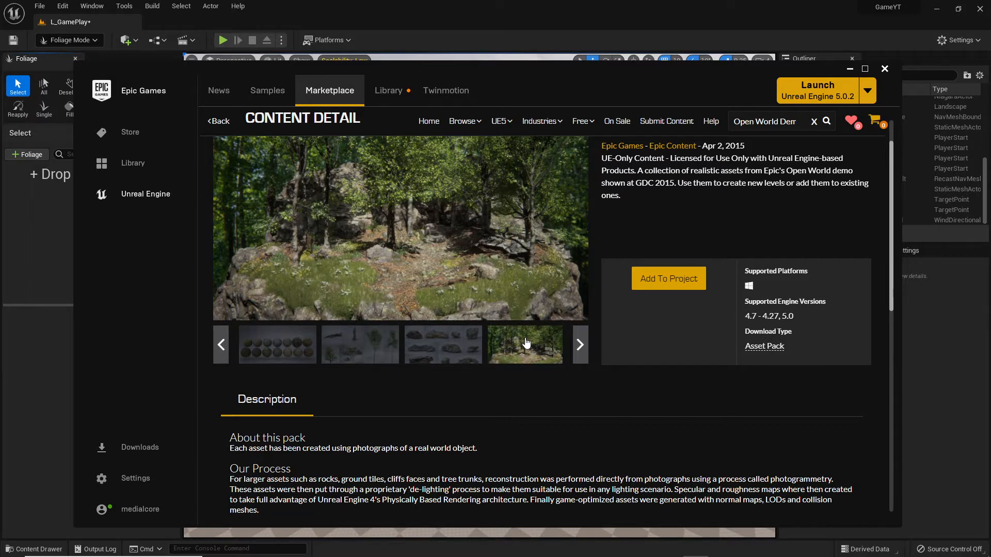
- Examine the texture resolution range in the pack's content list and review the description again
scroll(488, 341, "down", 10)
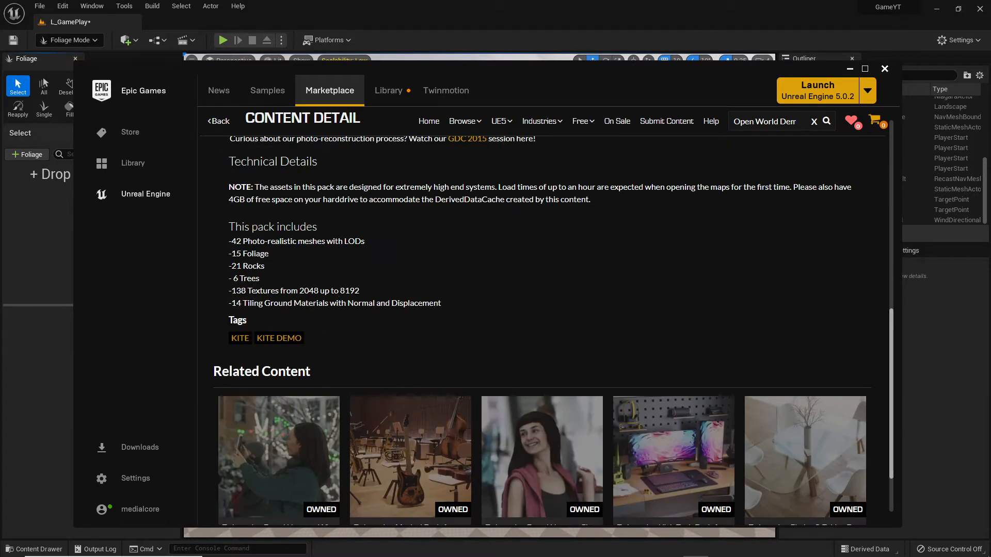
double_click(341, 290)
left_click(318, 302)
double_click(308, 291)
scroll(581, 310, "up", 5)
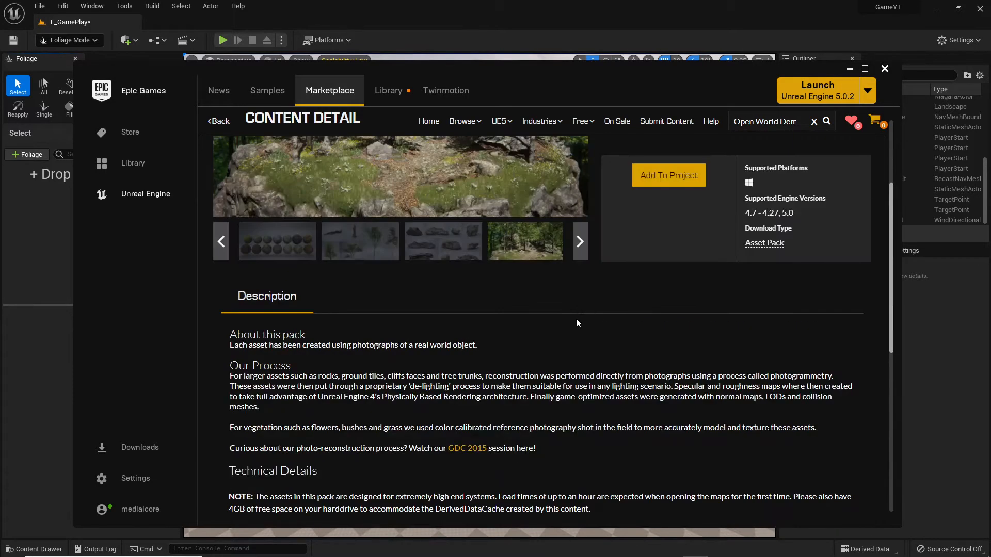
scroll(536, 324, "down", 2)
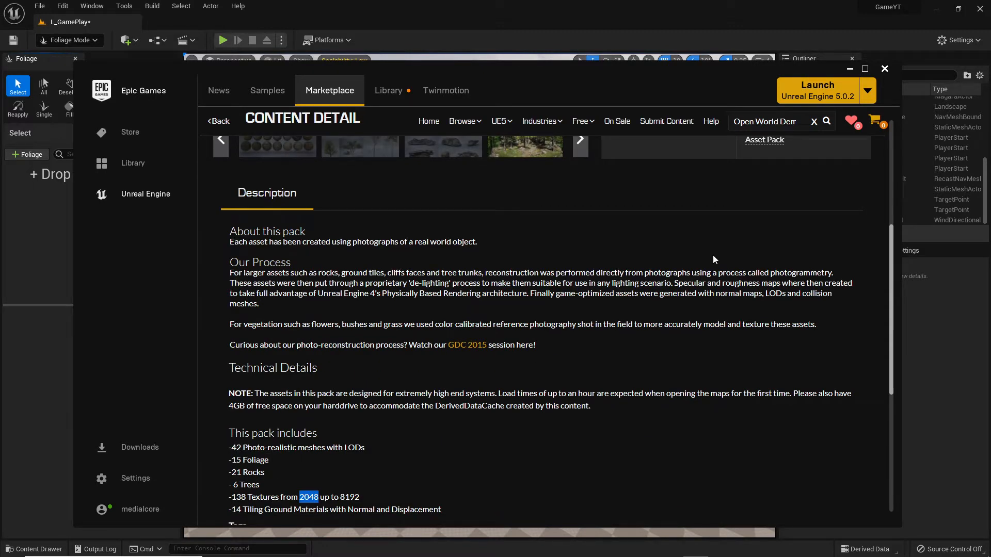
- Switch to the Grass Quick Start documentation in Chrome and read the prerequisite steps for adding the Open World Demo Collection to a project
scroll(679, 288, "up", 4)
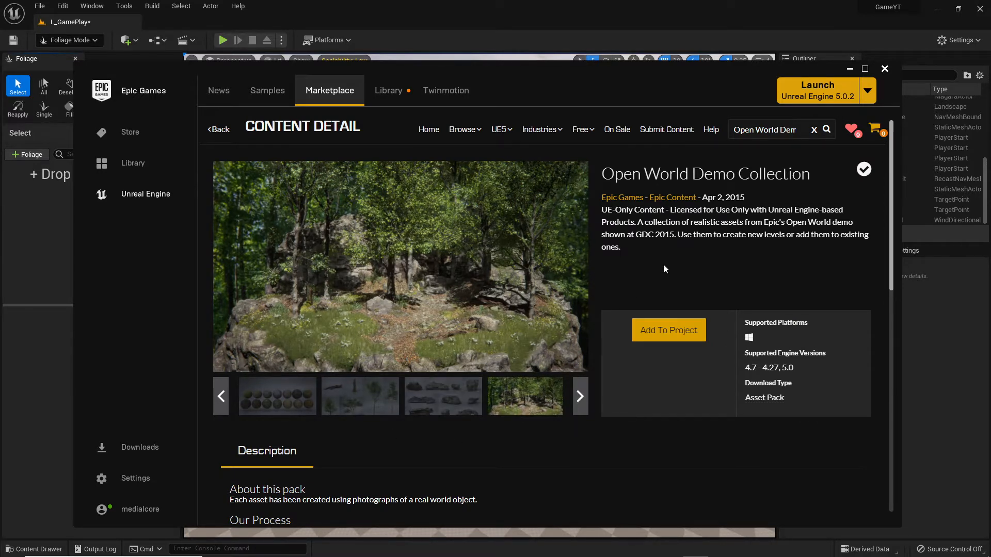
key("alt+Tab")
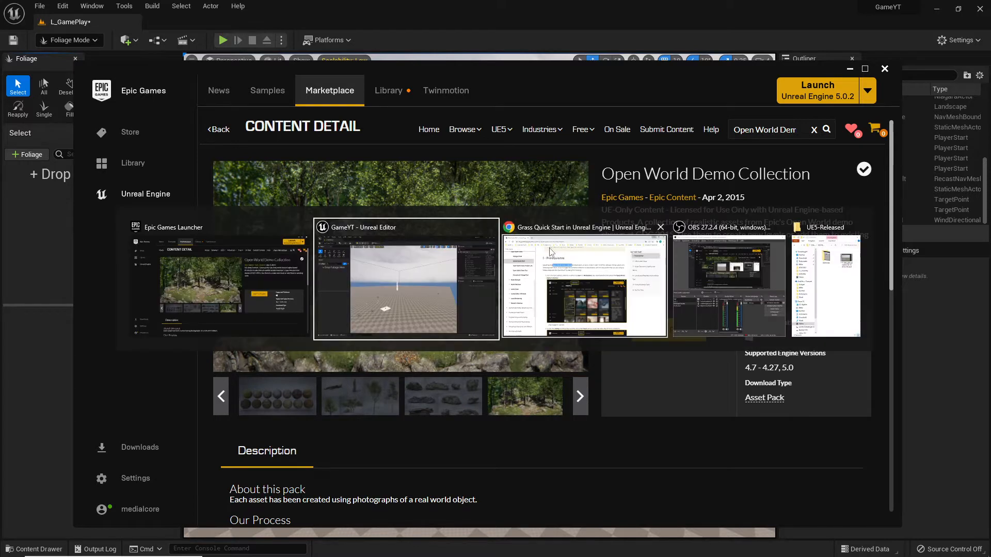
left_click(555, 258)
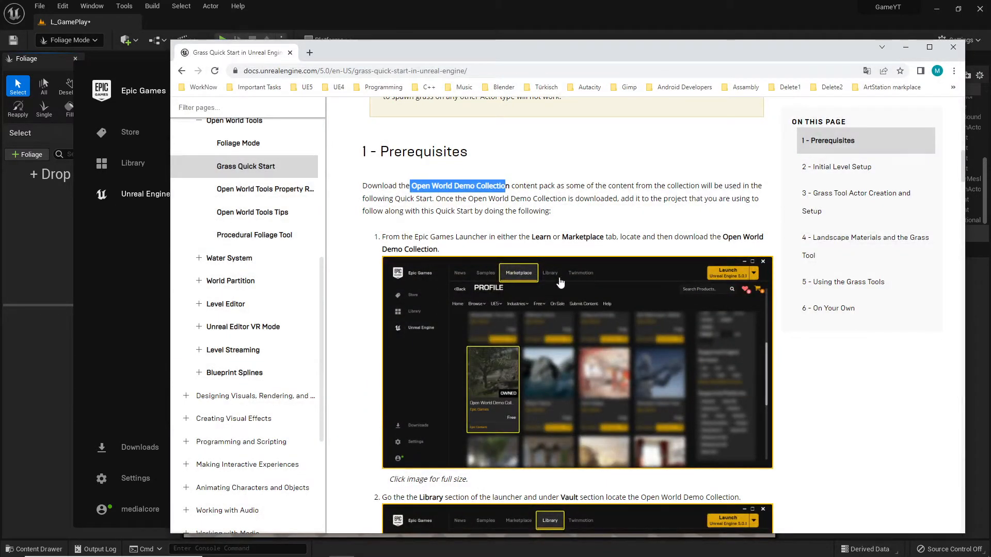
scroll(560, 282, "down", 5)
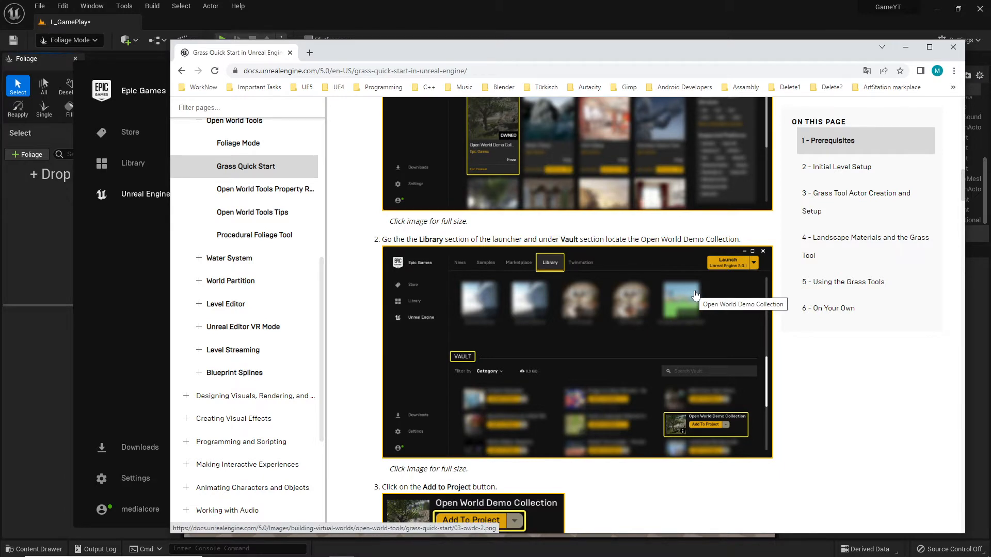
scroll(695, 294, "down", 6)
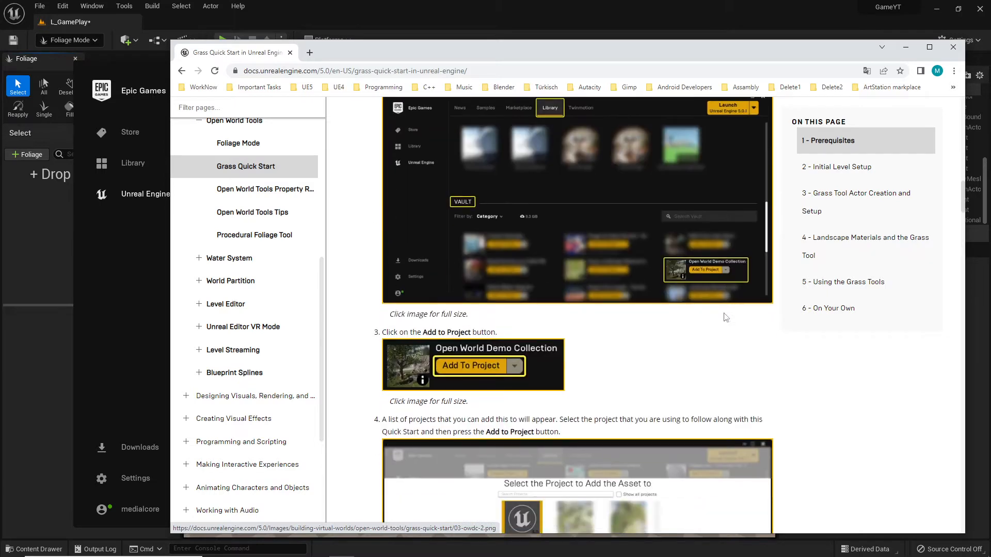
scroll(592, 323, "down", 3)
scroll(592, 323, "up", 10)
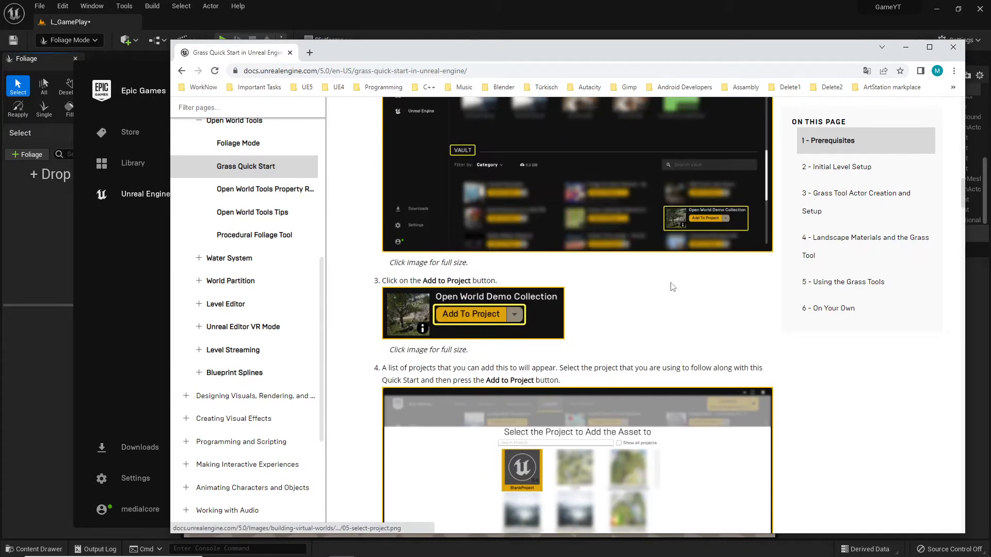
scroll(670, 282, "down", 5)
scroll(593, 412, "down", 8)
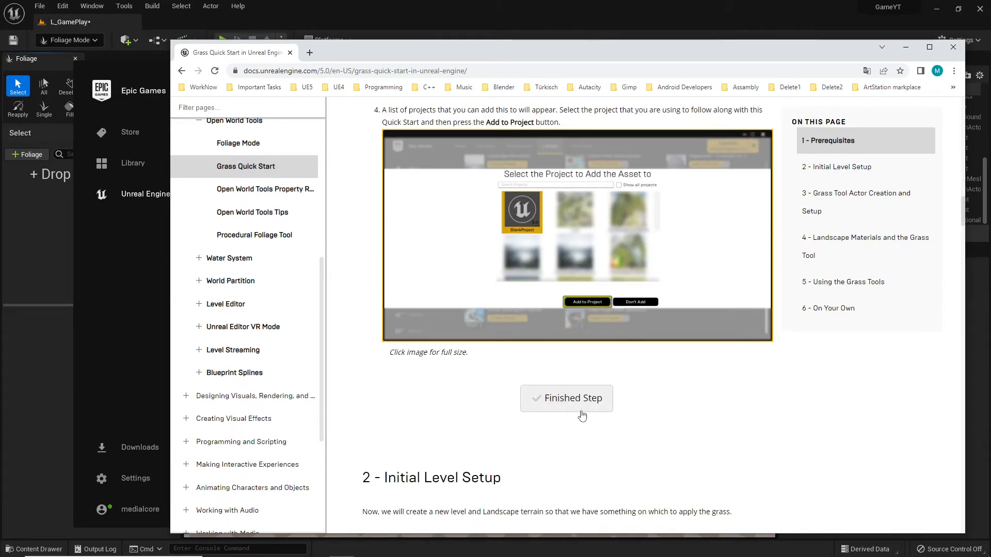
- Skim the Grass Quick Start sections on initial level setup, Grass Tool actor creation and landscape materials
scroll(551, 363, "down", 15)
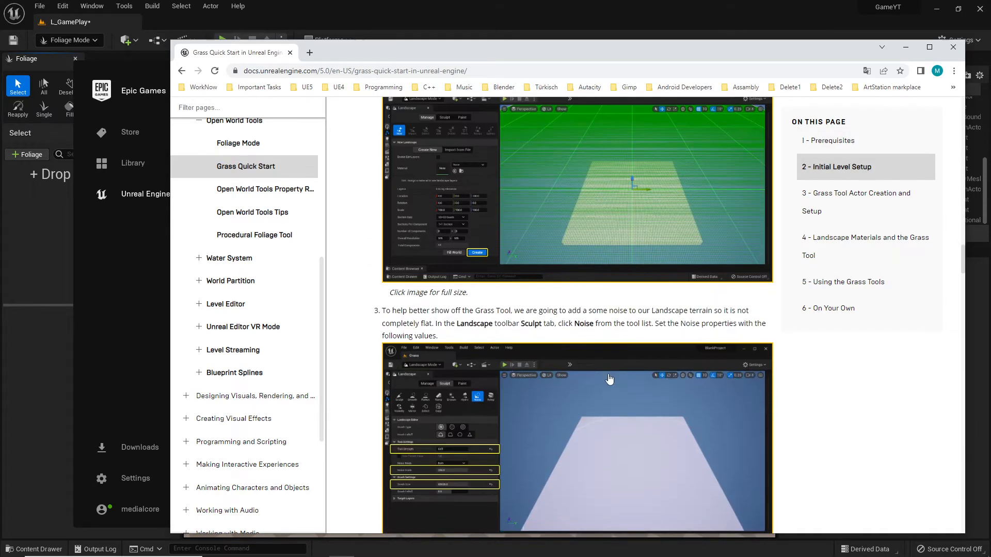
scroll(558, 400, "down", 10)
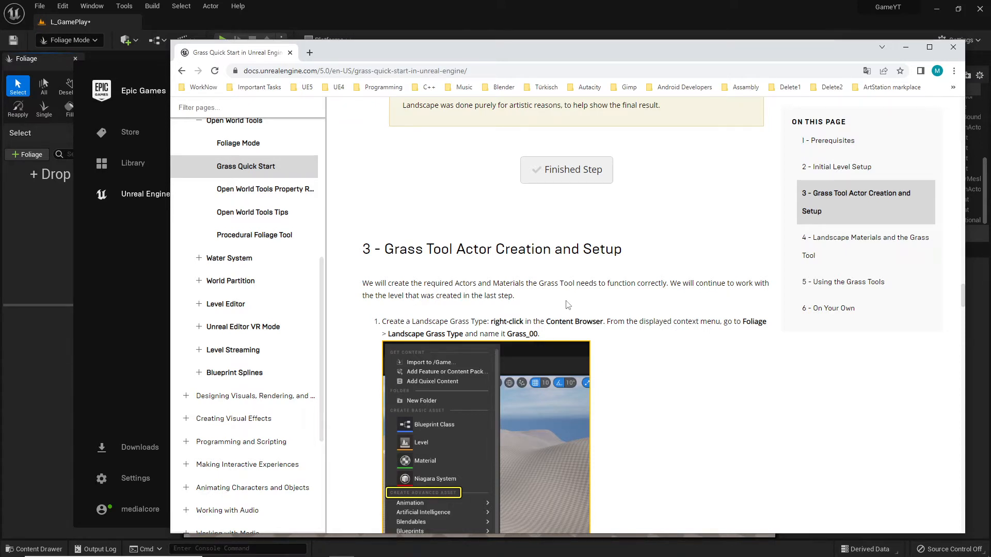
scroll(568, 304, "down", 15)
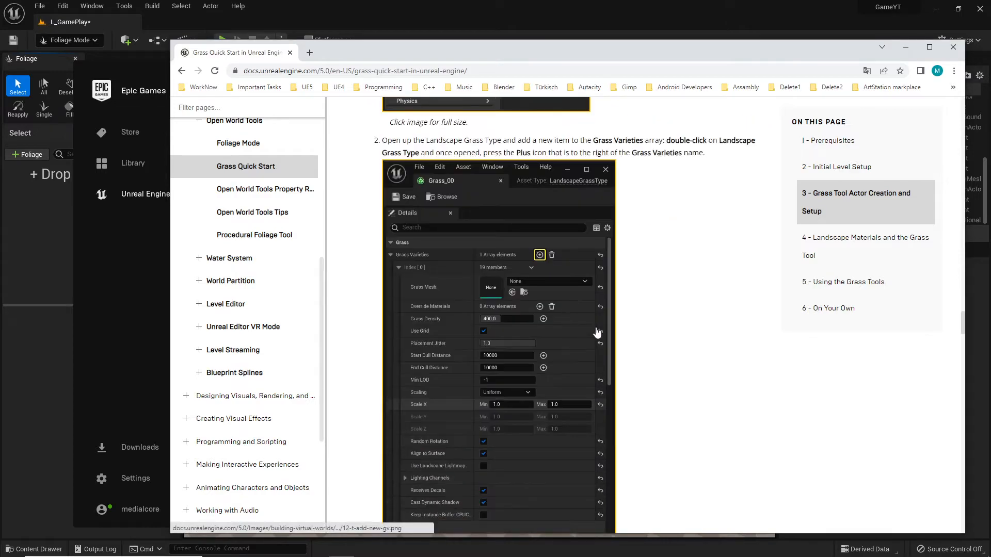
scroll(644, 362, "down", 15)
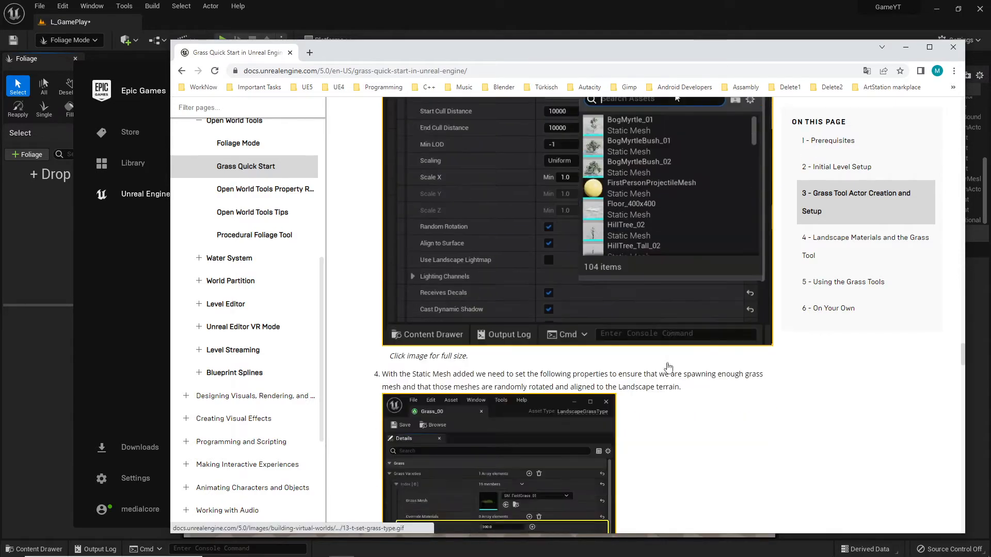
scroll(671, 367, "down", 15)
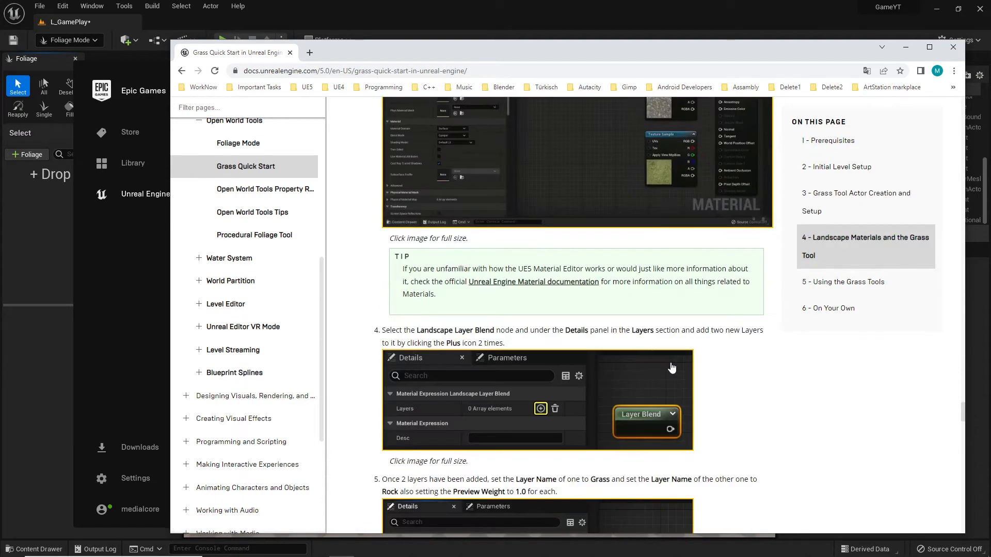
scroll(673, 367, "down", 15)
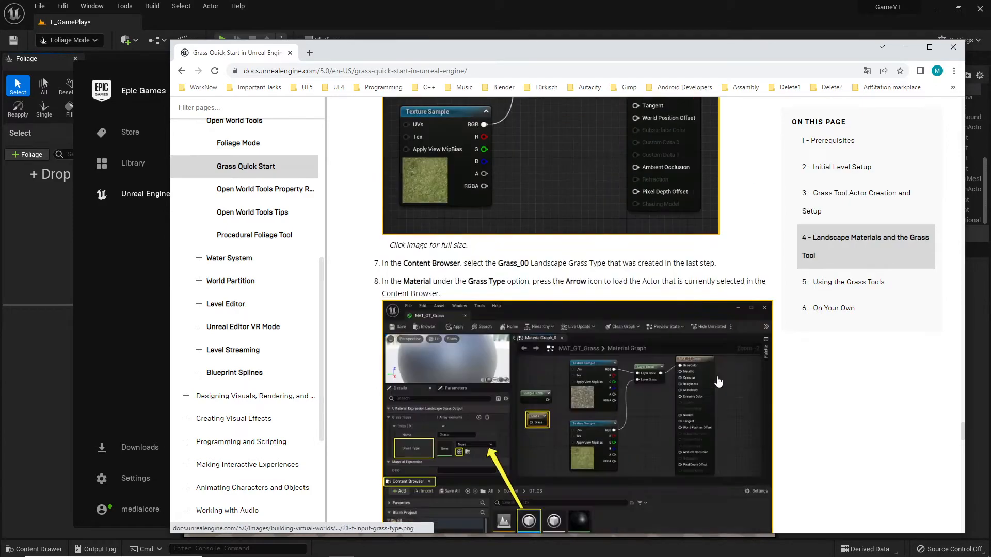
scroll(715, 386, "down", 10)
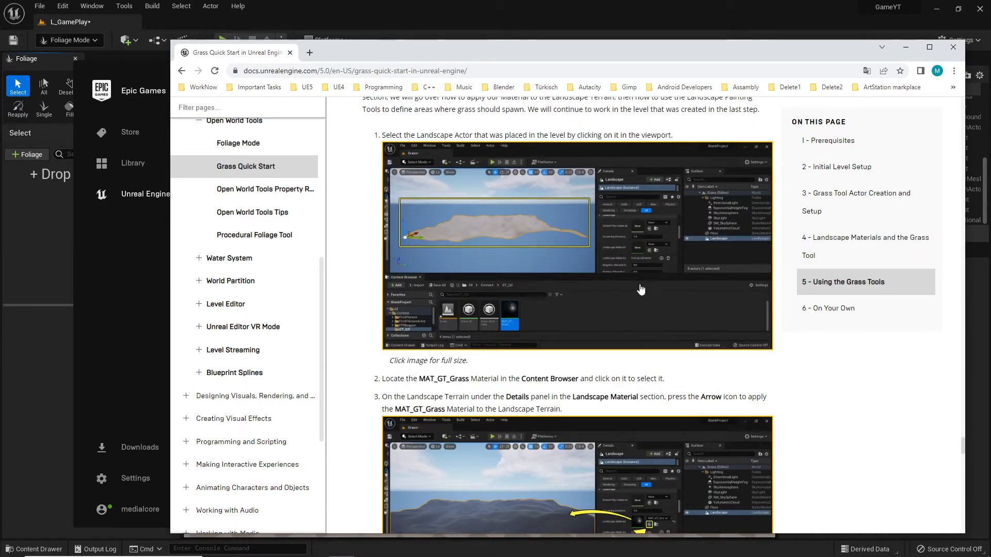
- Review the grass painting and removal instructions, plus the example forest and suggested tools under On Your Own
scroll(702, 343, "down", 7)
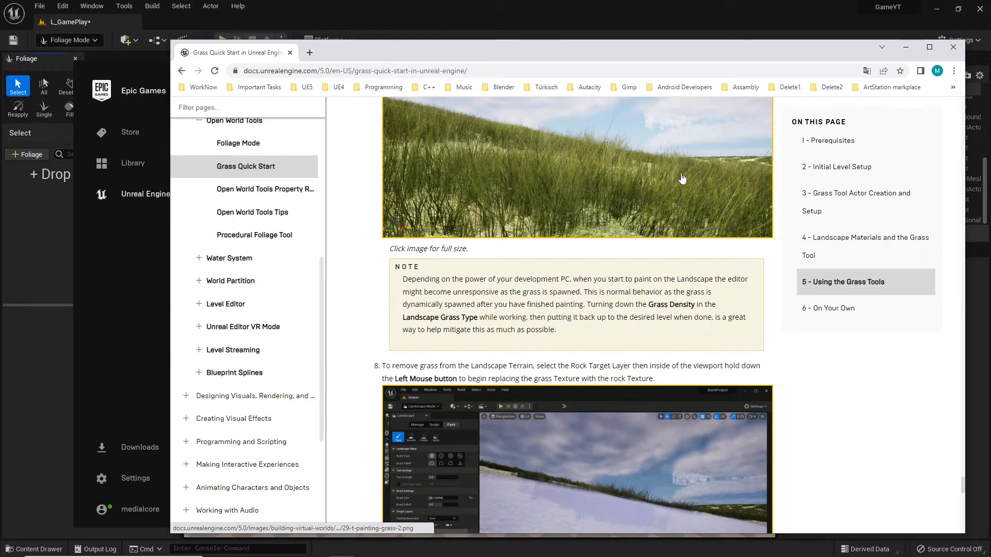
scroll(682, 178, "down", 12)
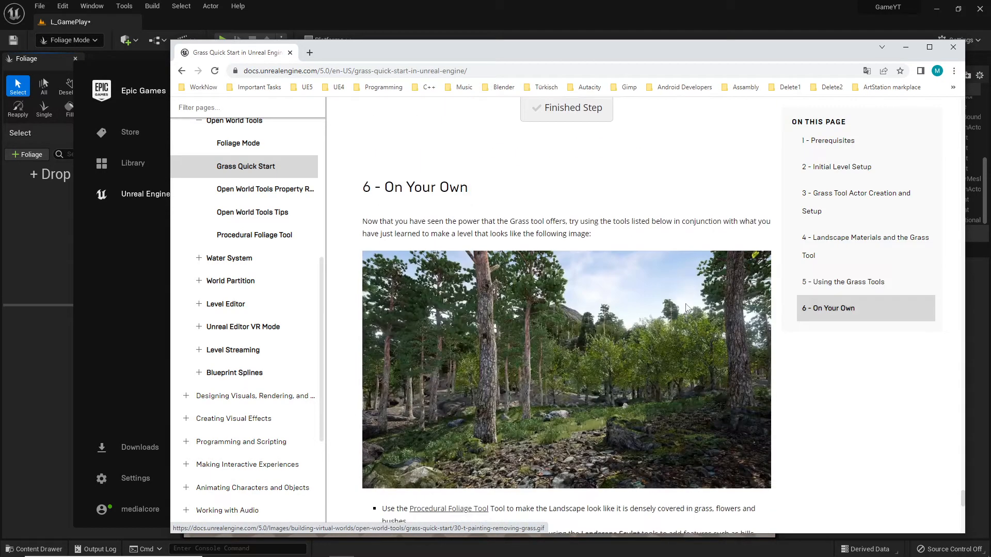
scroll(674, 346, "down", 2)
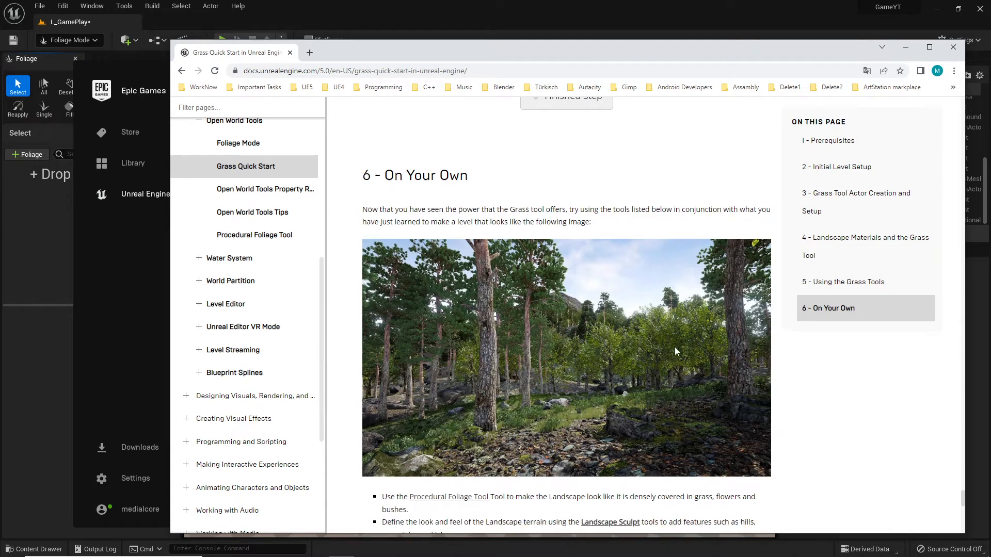
scroll(660, 350, "down", 3)
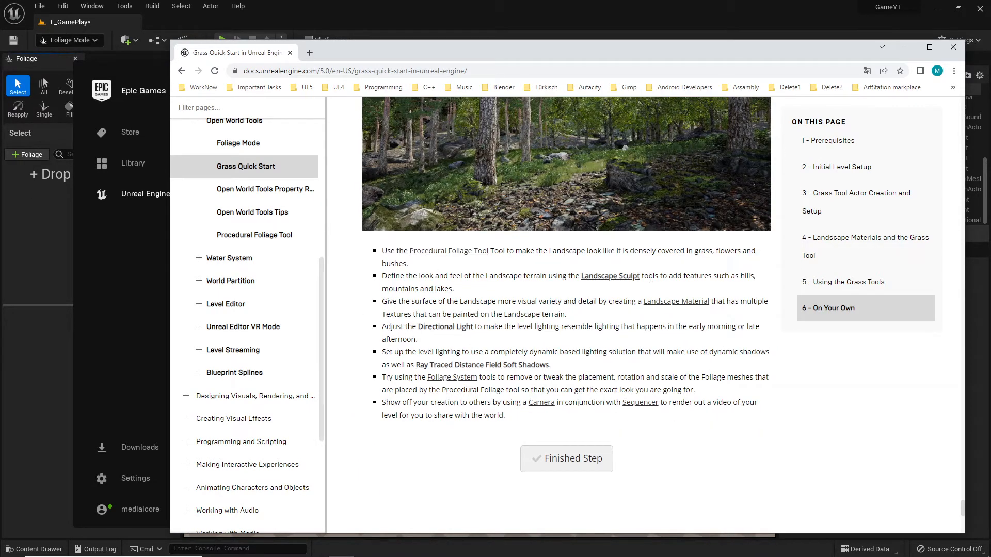
scroll(519, 238, "up", 3)
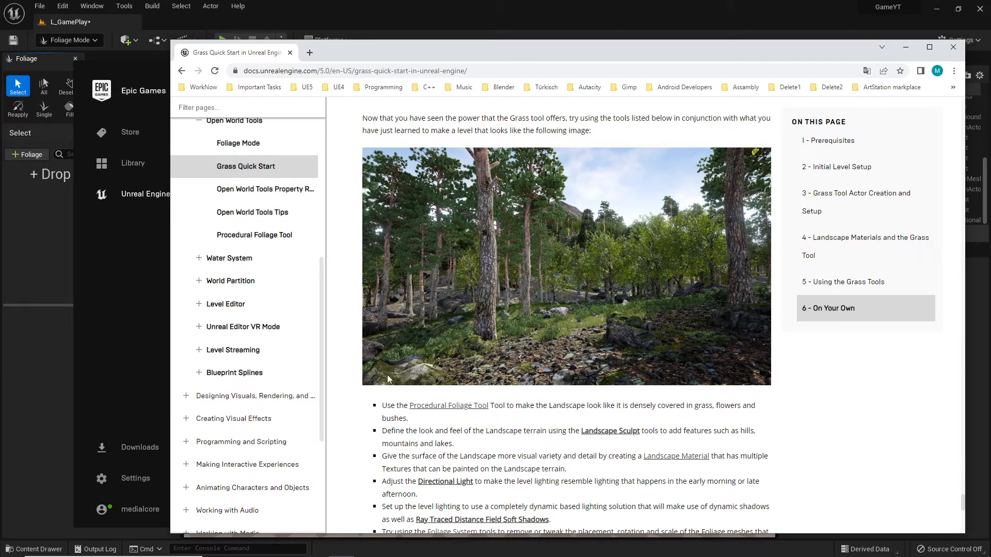
scroll(634, 237, "up", 5)
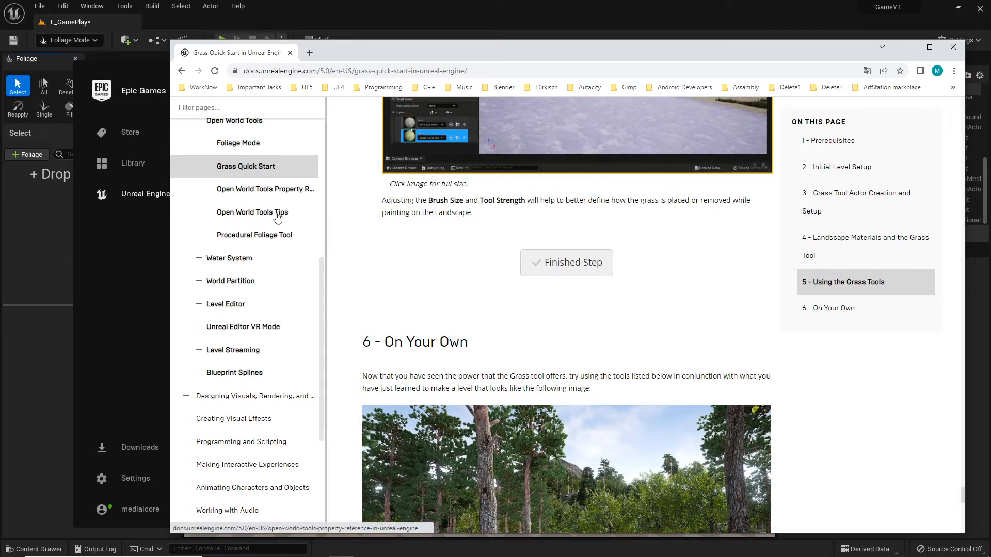
- Open the Open World Tools Property Reference and Open World Tools Tips pages and skim their opening sections
left_click(289, 190)
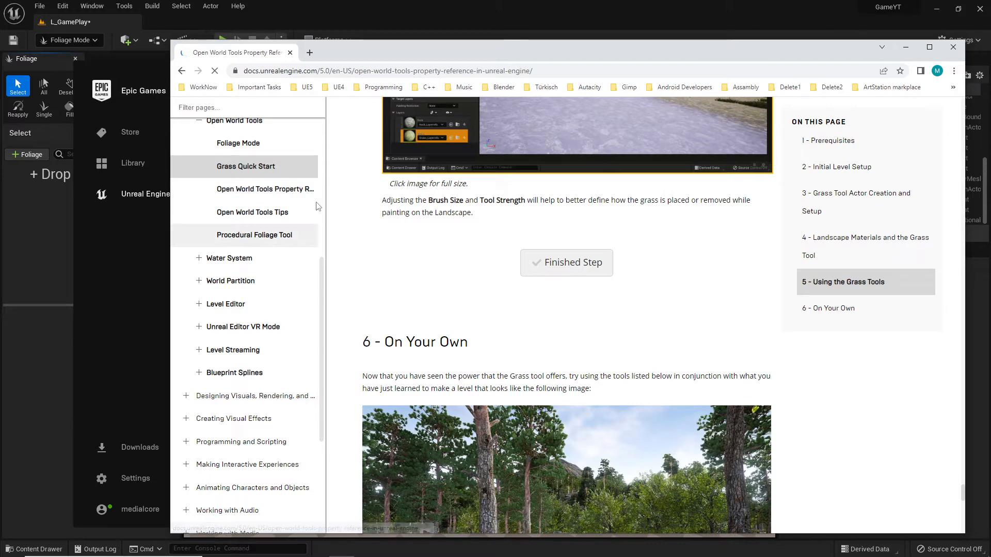
scroll(566, 356, "down", 7)
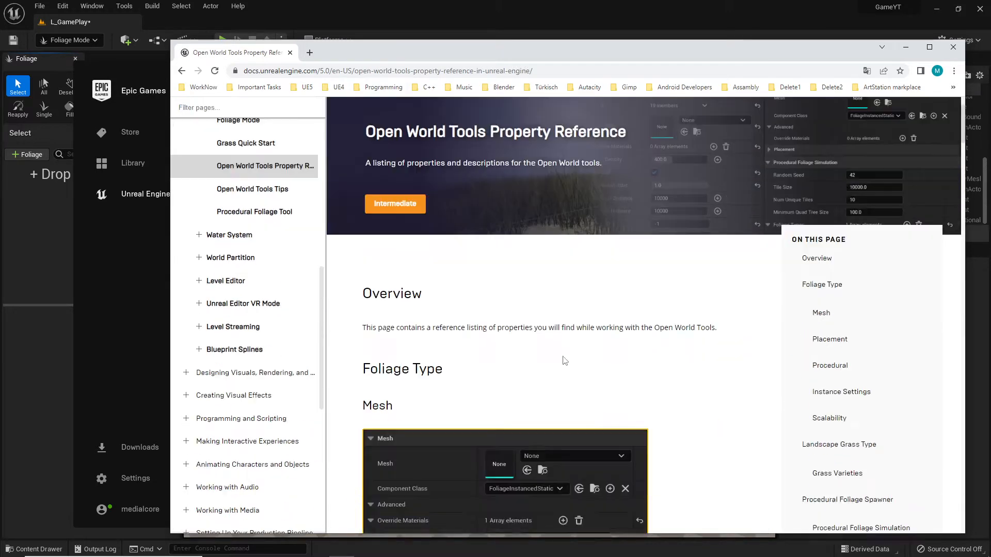
scroll(565, 363, "down", 8)
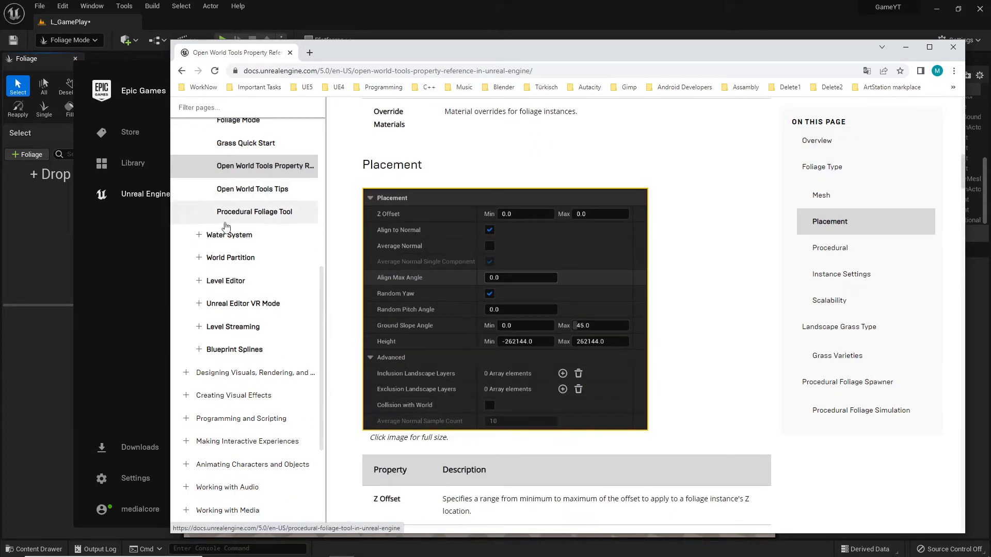
left_click(241, 193)
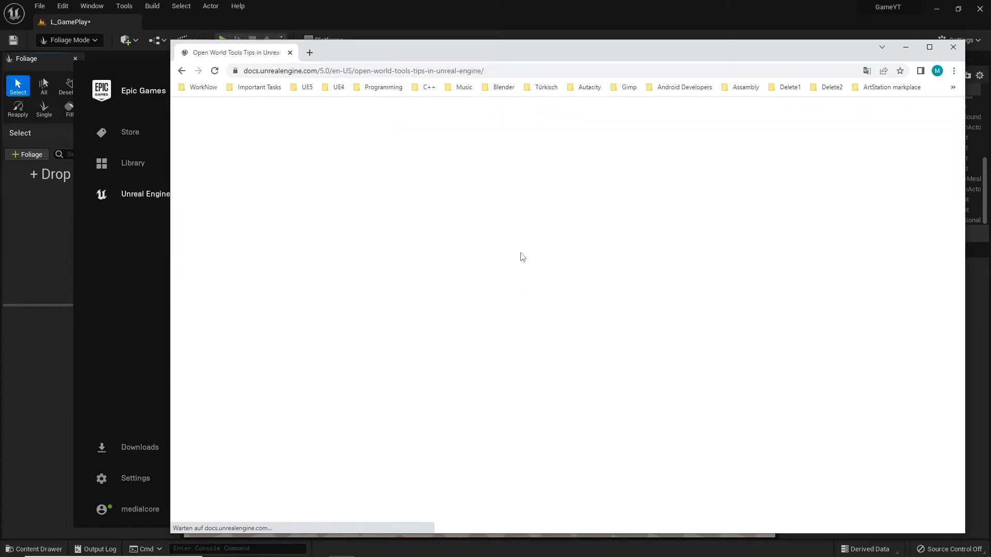
scroll(520, 258, "down", 6)
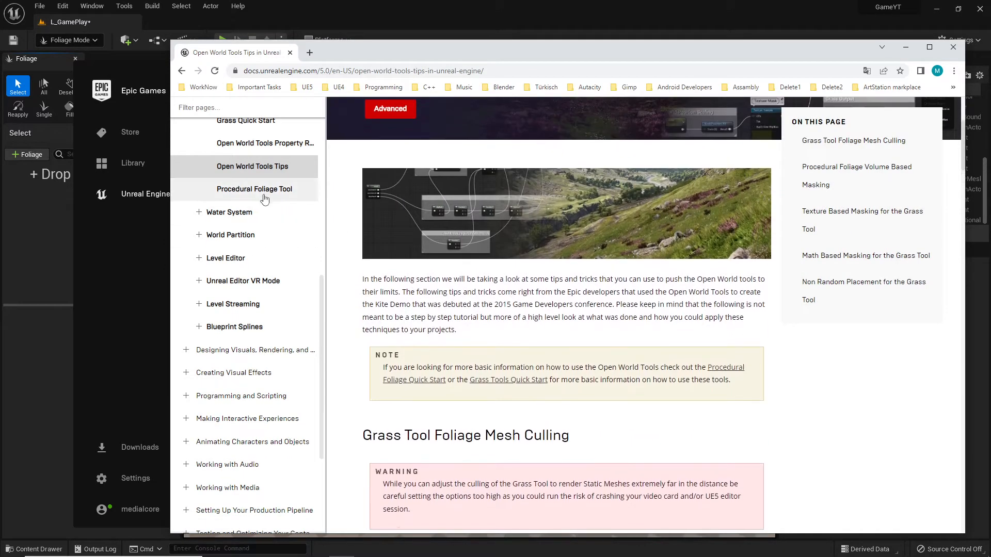
- Open the Procedural Foliage Tool page and read its introduction and the prerequisites for enabling Procedural Foliage in Editor Preferences
left_click(264, 196)
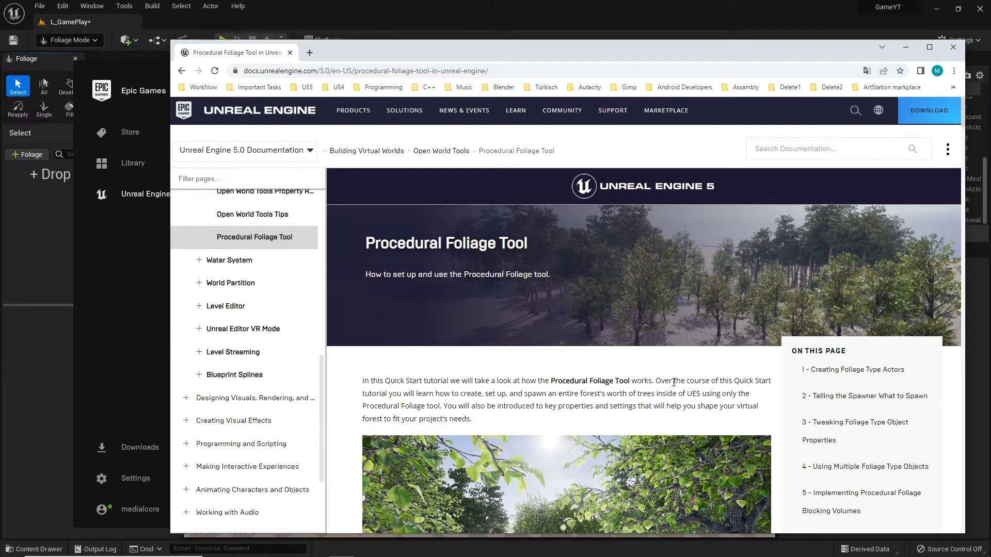
scroll(289, 283, "up", 1)
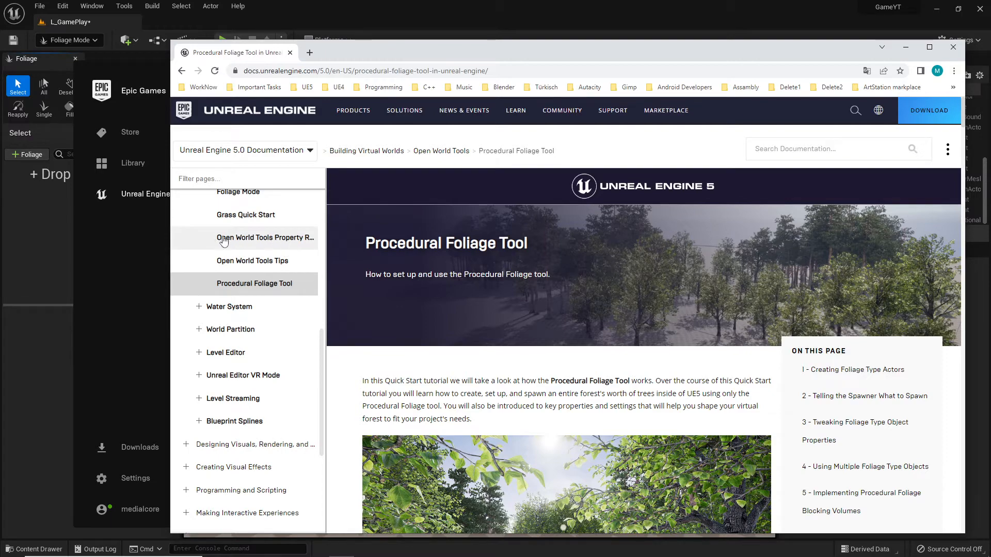
scroll(705, 372, "down", 5)
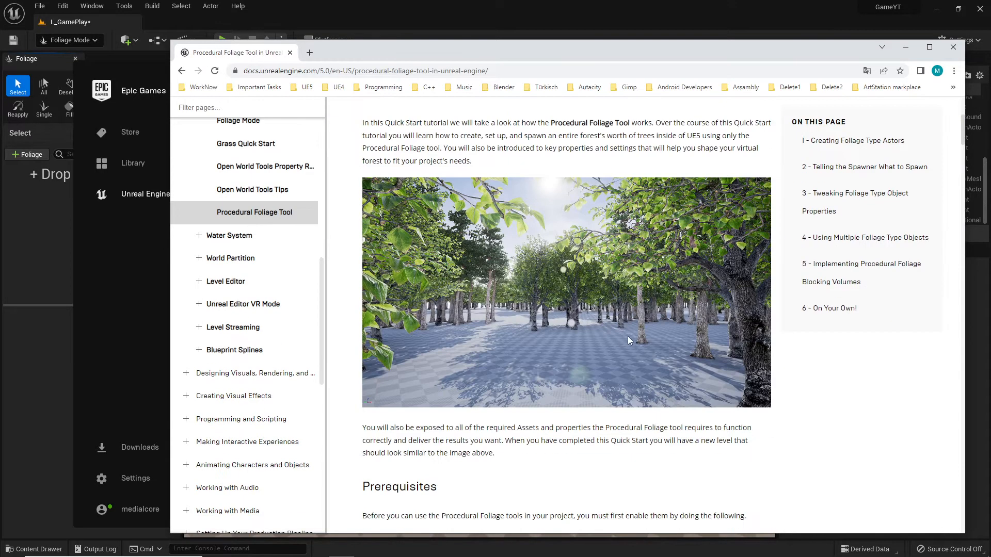
scroll(639, 249, "down", 4)
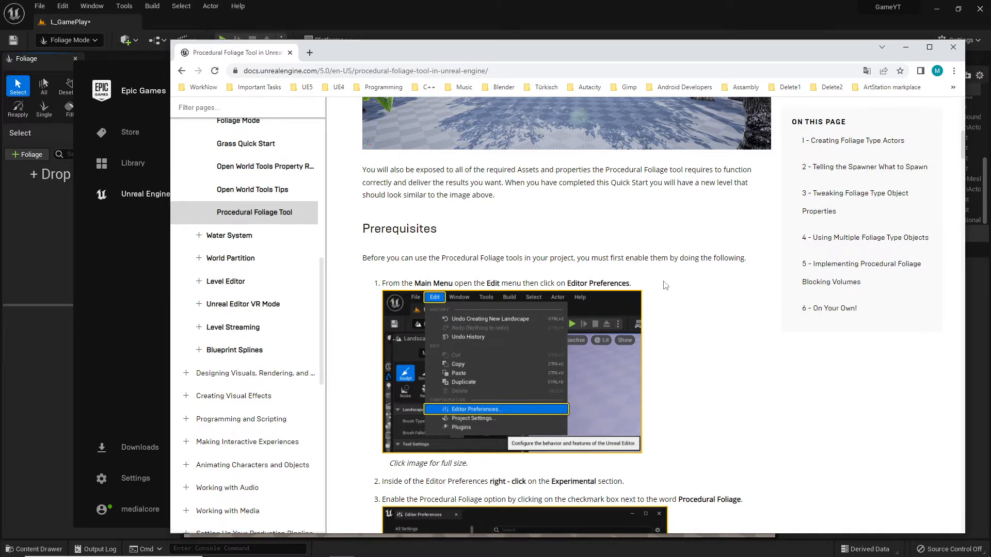
scroll(699, 262, "down", 1)
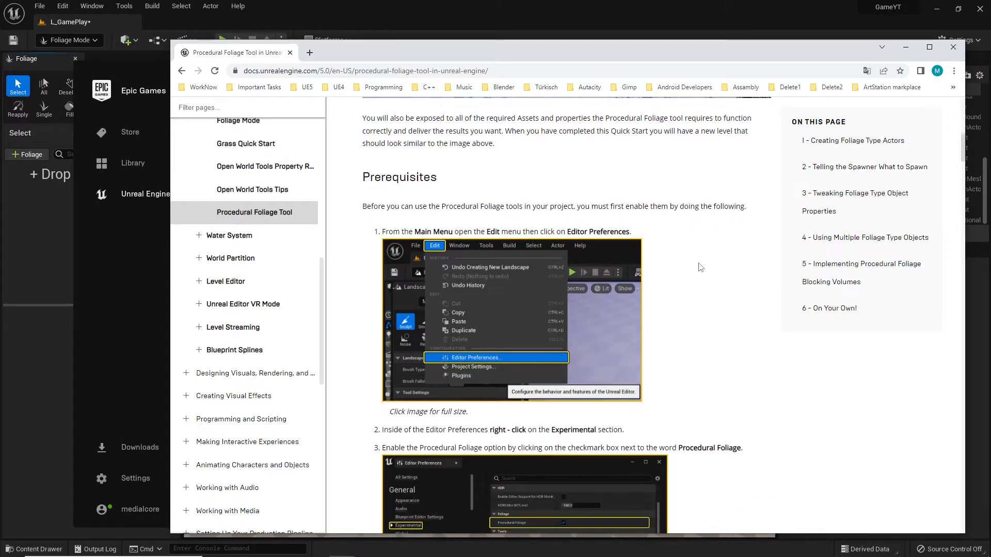
- Read the Procedural Foliage Tool page's content pack download instructions and its section on creating Foliage Type Actors
scroll(700, 267, "down", 12)
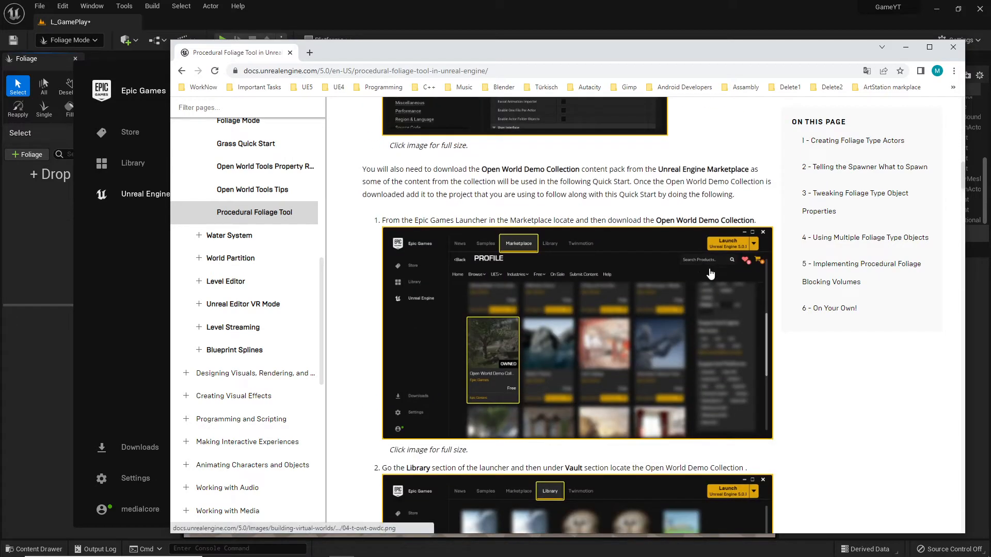
scroll(520, 379, "up", 3)
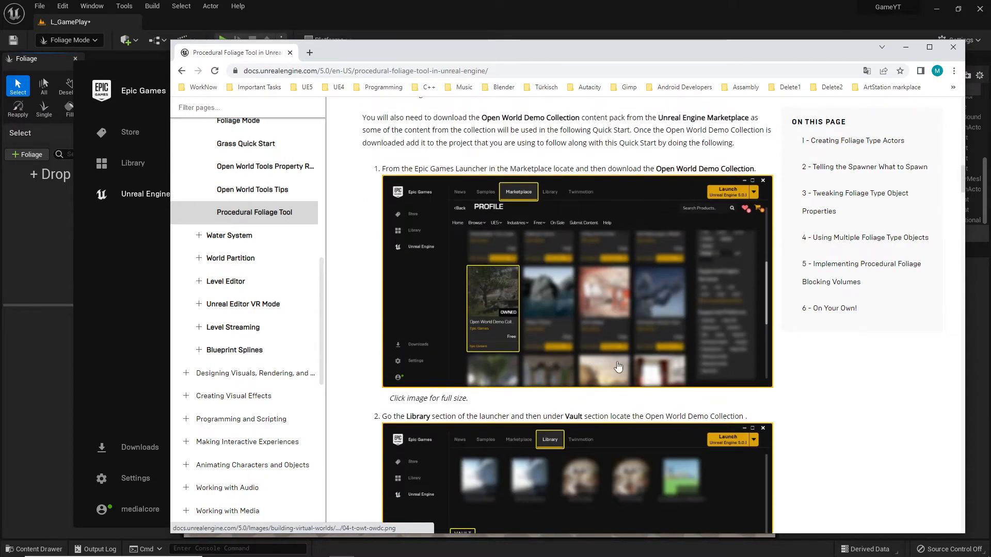
scroll(667, 368, "down", 6)
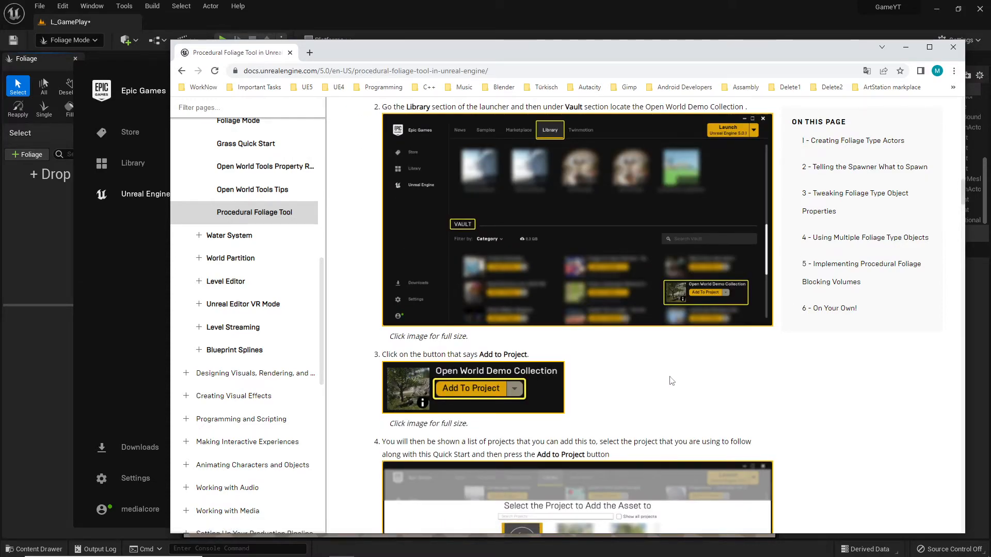
scroll(671, 381, "down", 20)
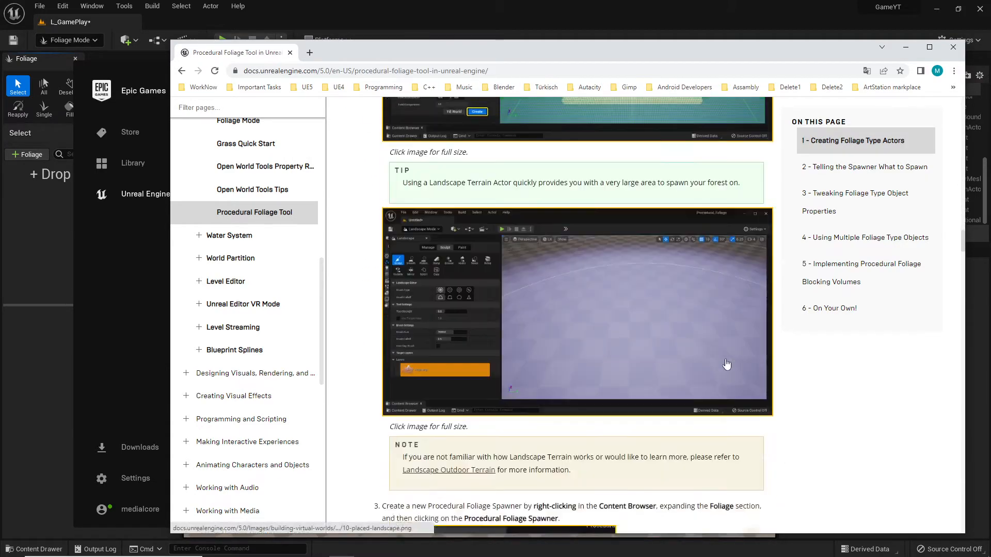
scroll(726, 365, "down", 12)
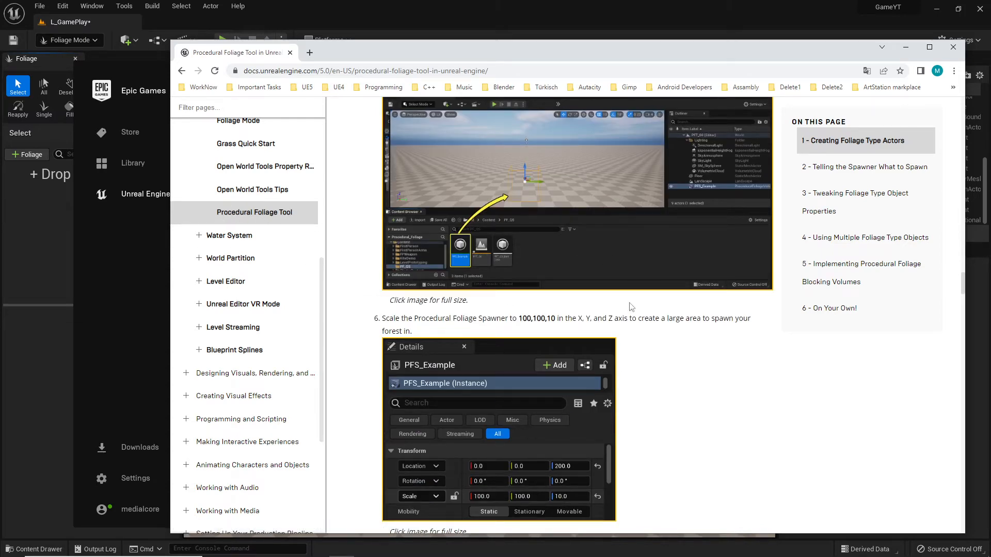
- Read the rest of the Creating Foliage Type Actors section and the full Telling the Spawner What to Spawn section
scroll(589, 258, "down", 13)
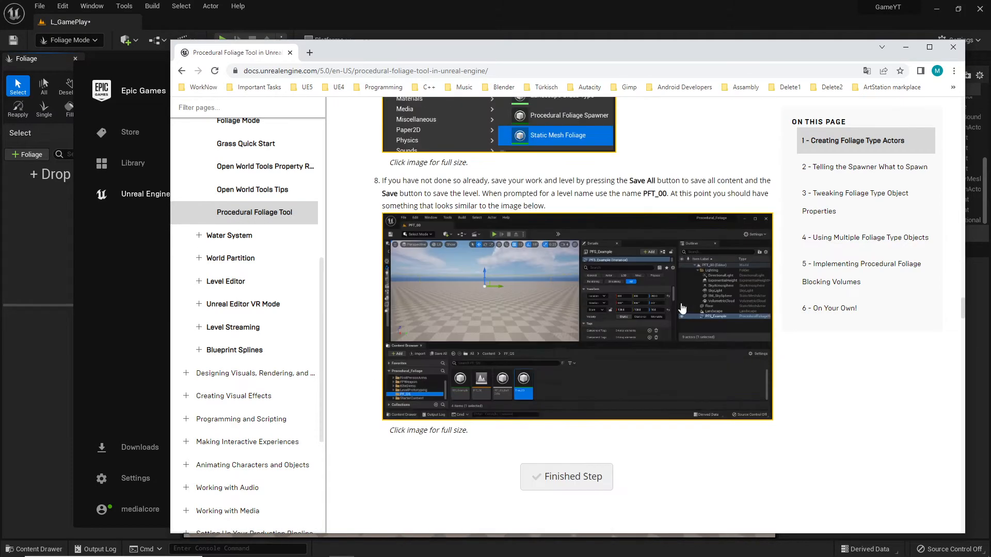
scroll(671, 323, "down", 5)
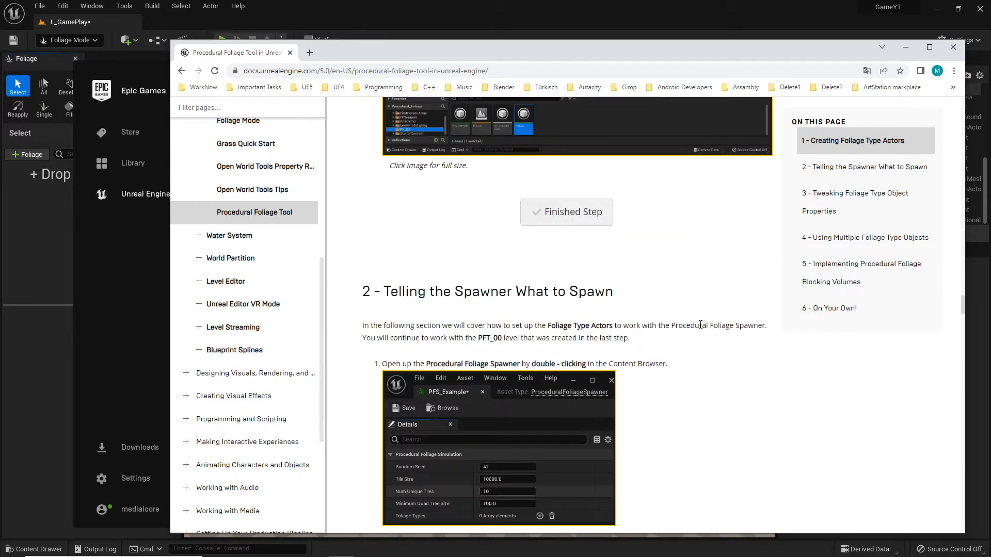
scroll(688, 318, "down", 5)
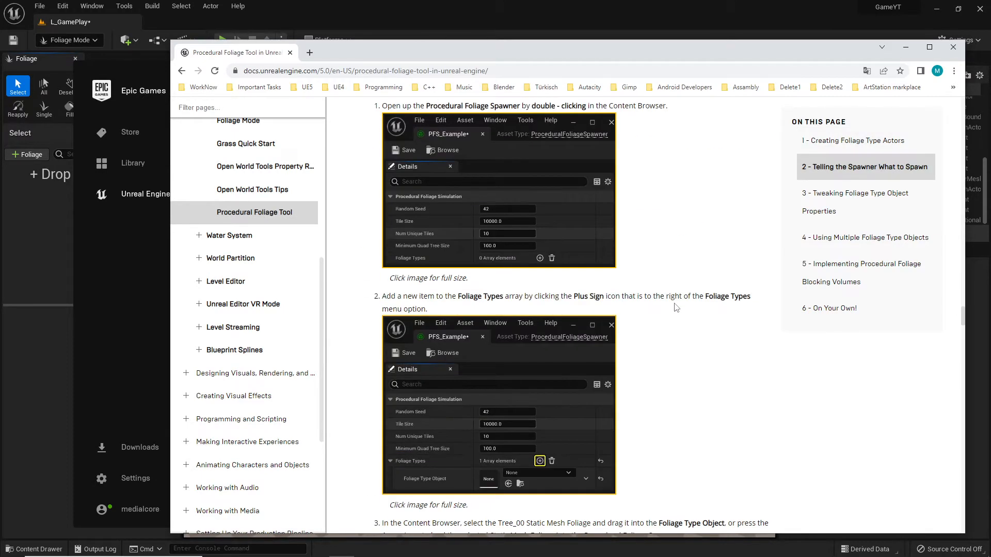
scroll(676, 308, "down", 5)
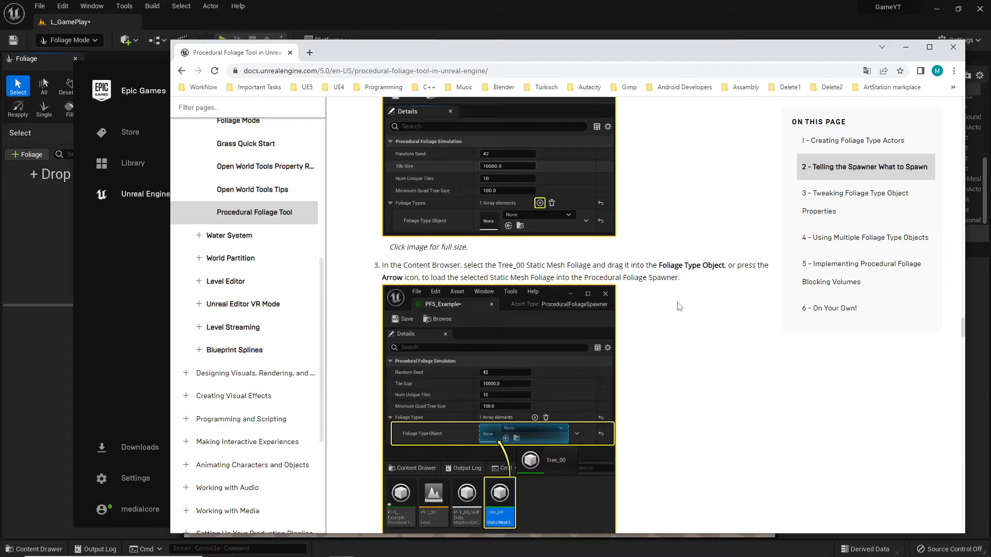
scroll(681, 314, "down", 10)
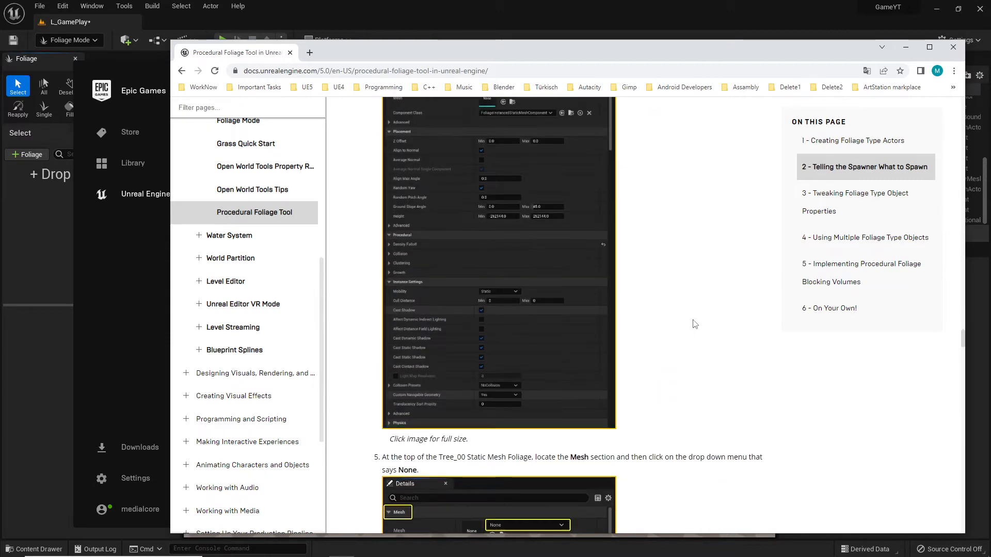
scroll(698, 323, "down", 2)
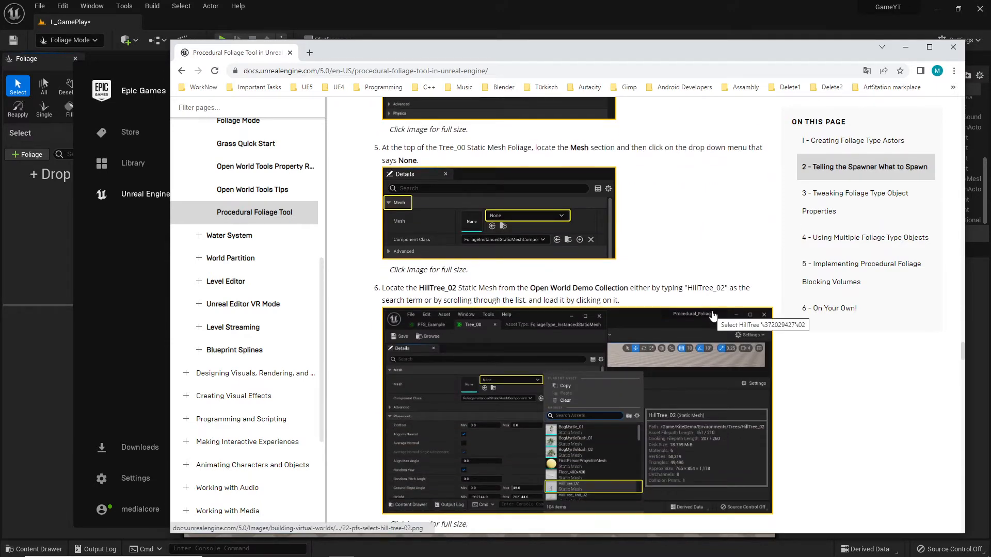
scroll(712, 316, "down", 9)
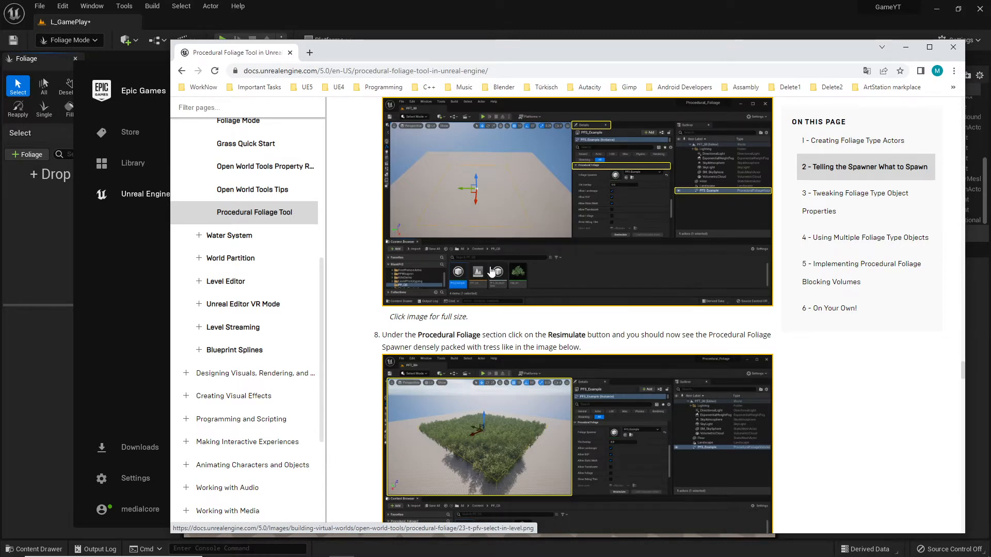
scroll(614, 279, "down", 7)
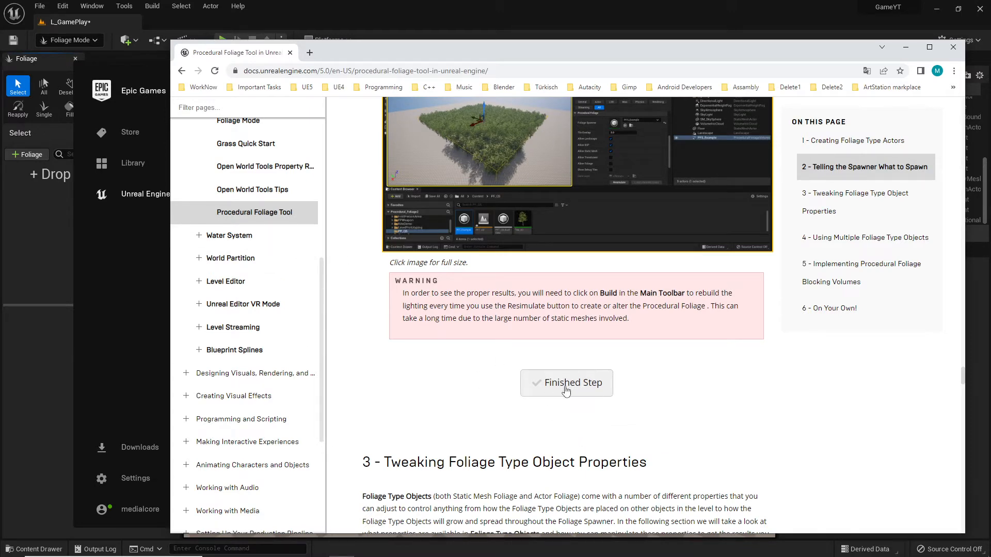
- Skim the Tweaking Foliage Type Object Properties section and the start of Using Multiple Foliage Type Objects
scroll(571, 336, "down", 5)
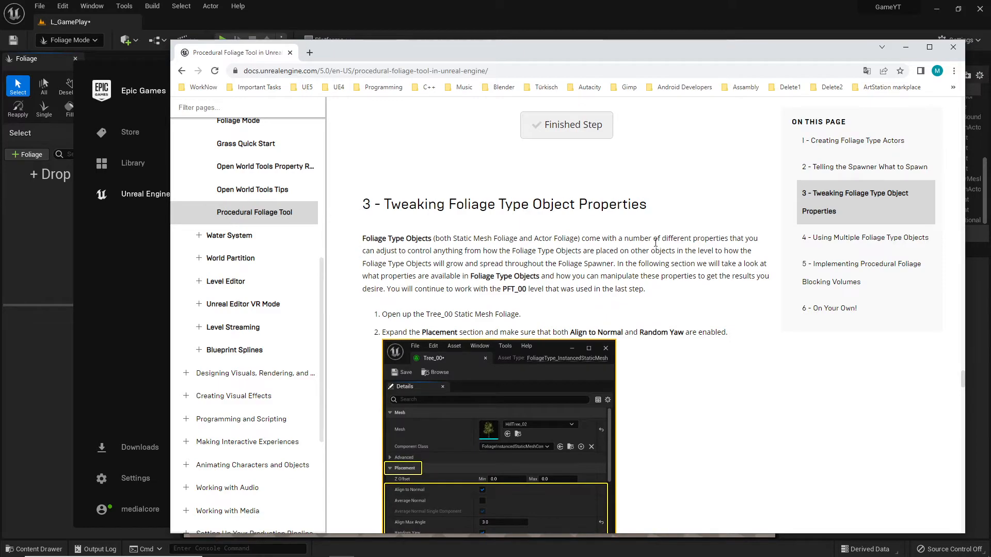
scroll(656, 242, "down", 20)
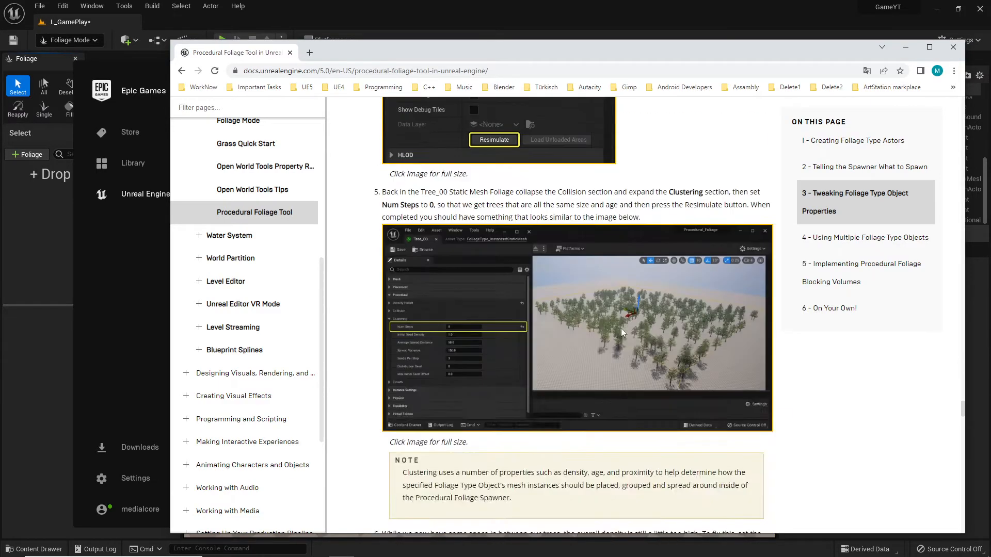
scroll(620, 330, "down", 20)
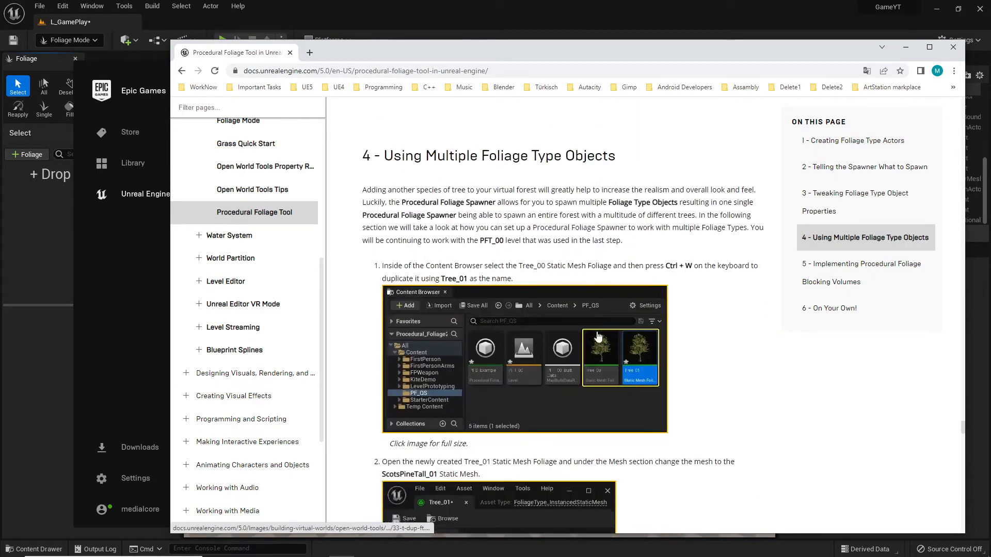
scroll(598, 336, "up", 4)
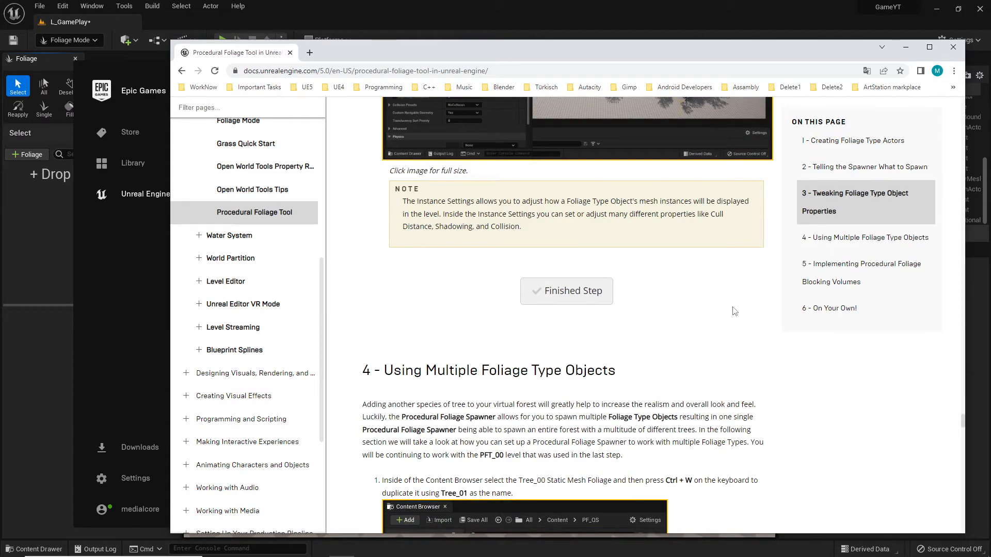
scroll(929, 385, "up", 10)
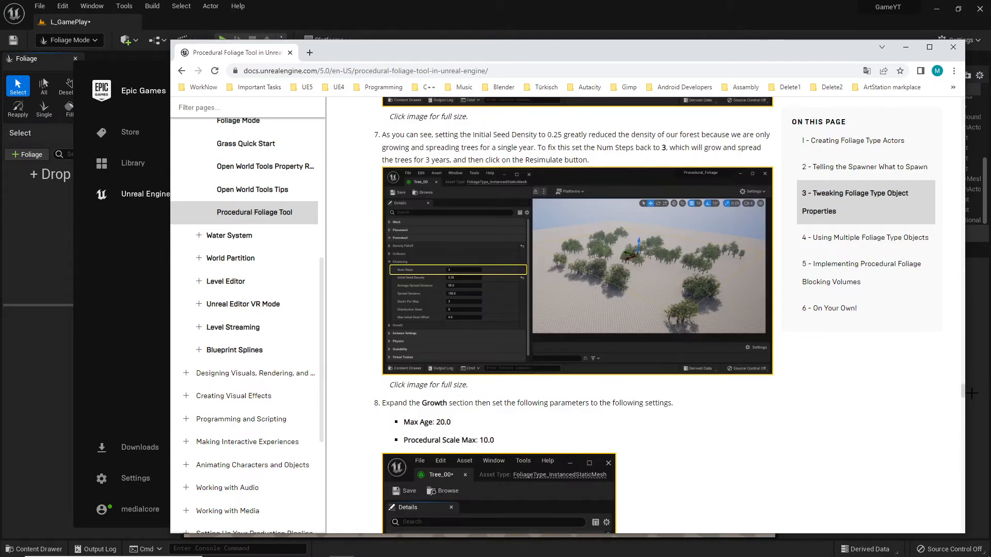
- Return to the start of the Procedural Foliage Tool page and open the Foliage Mode documentation page
scroll(566, 284, "up", 20)
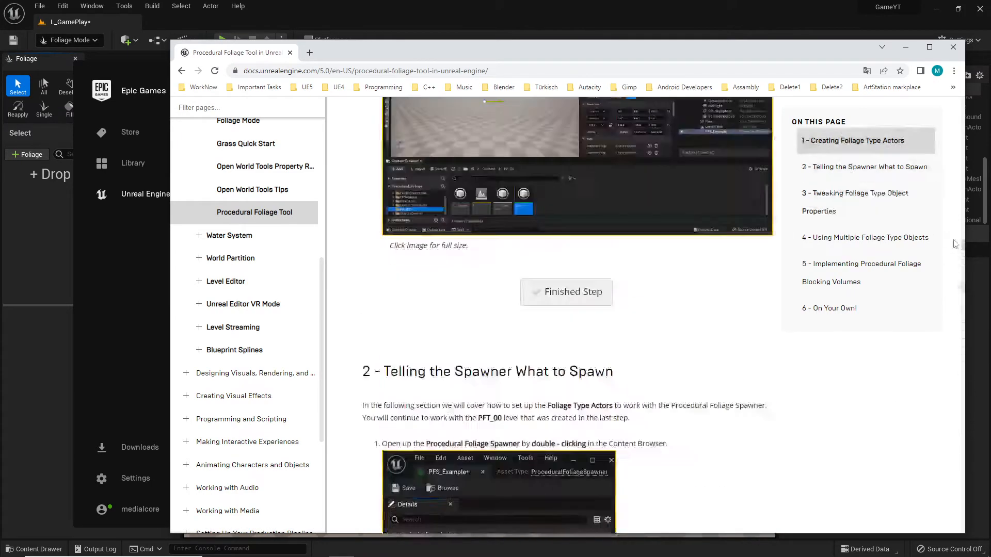
scroll(566, 284, "up", 8)
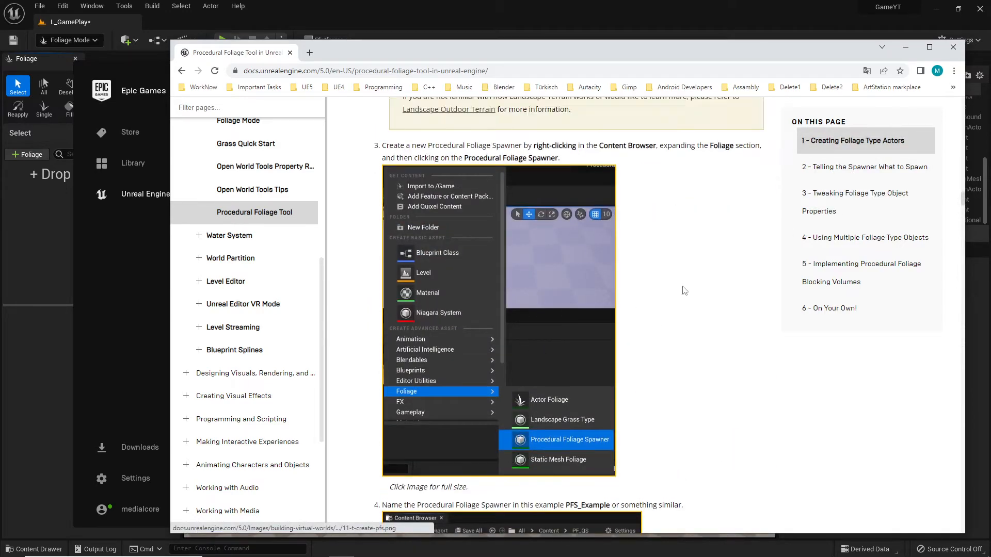
scroll(337, 252, "up", 20)
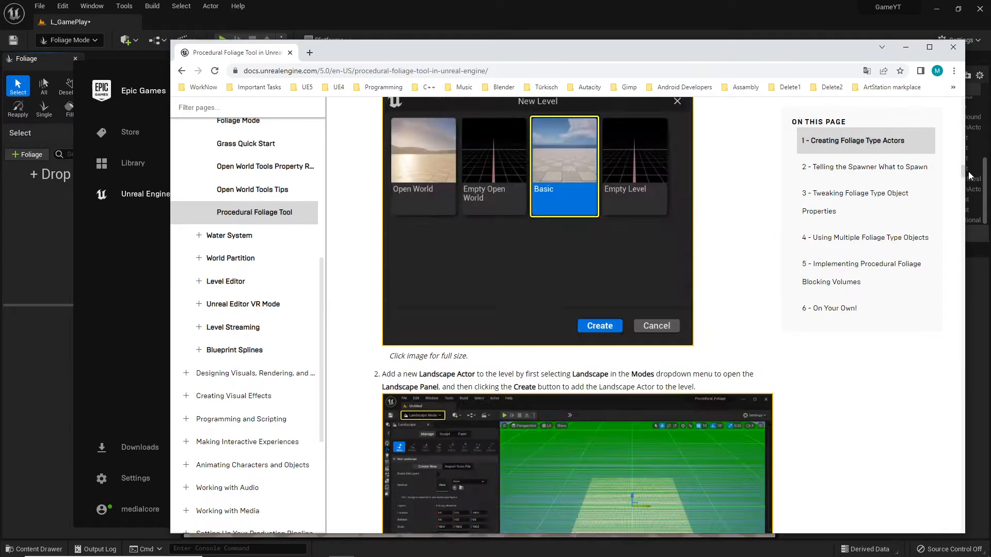
scroll(282, 295, "up", 4)
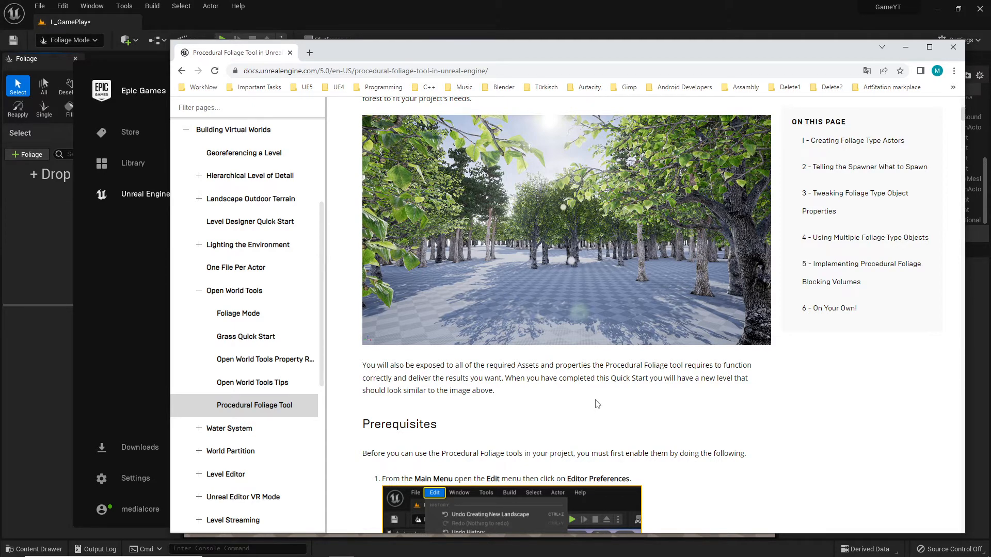
scroll(633, 277, "up", 6)
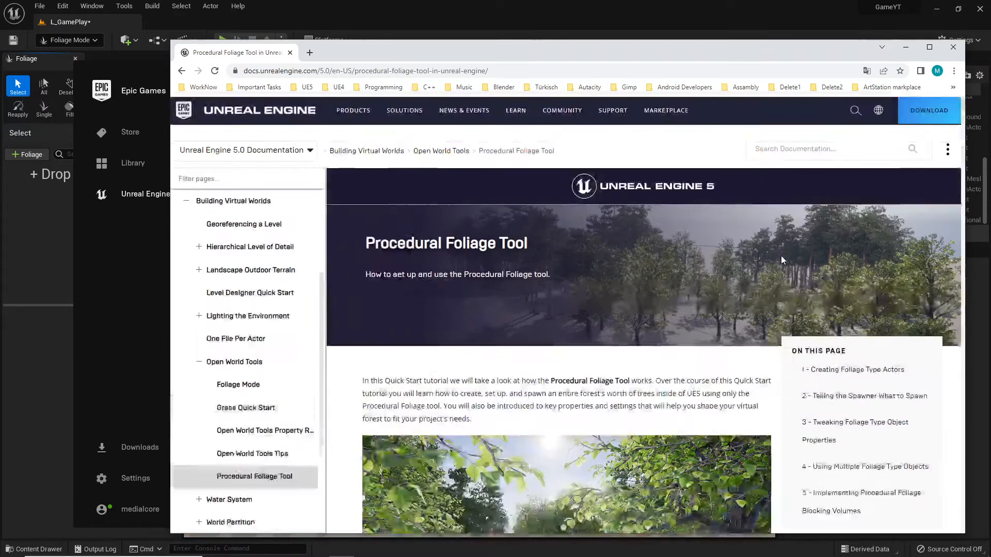
left_click(250, 390)
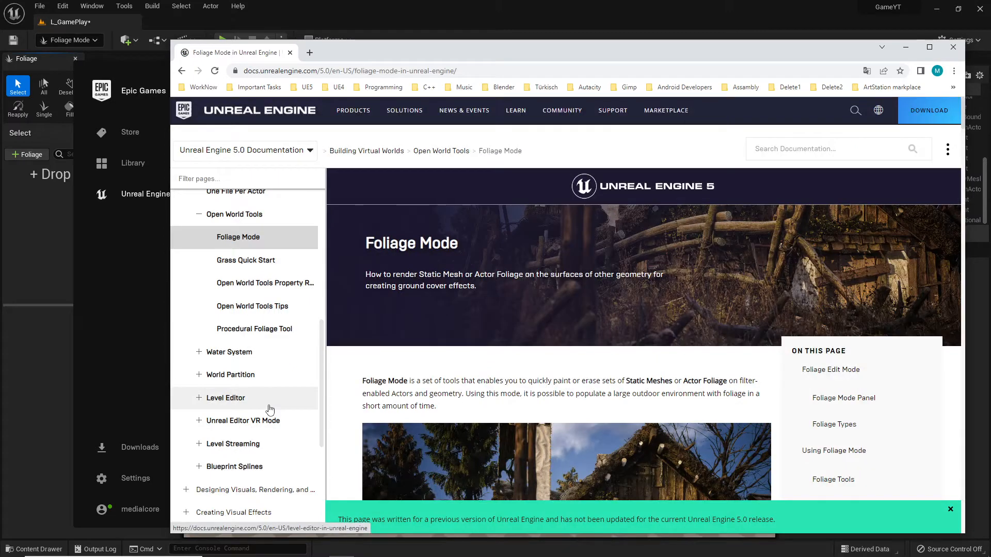
- Minimize the browser and the Epic Games Launcher to return to the Unreal Editor, and bring the landscape's floor into view
left_click(905, 47)
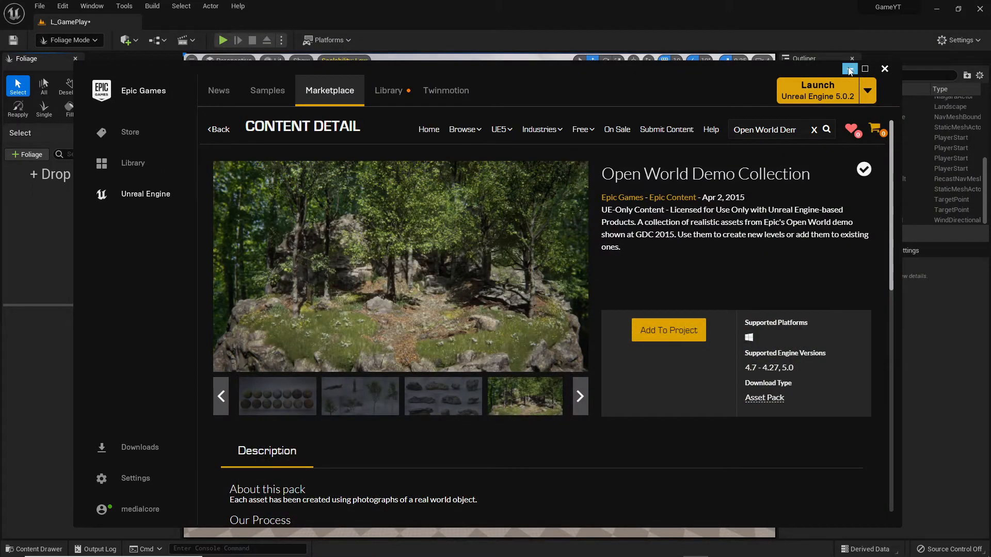
left_click(850, 70)
left_click(34, 549)
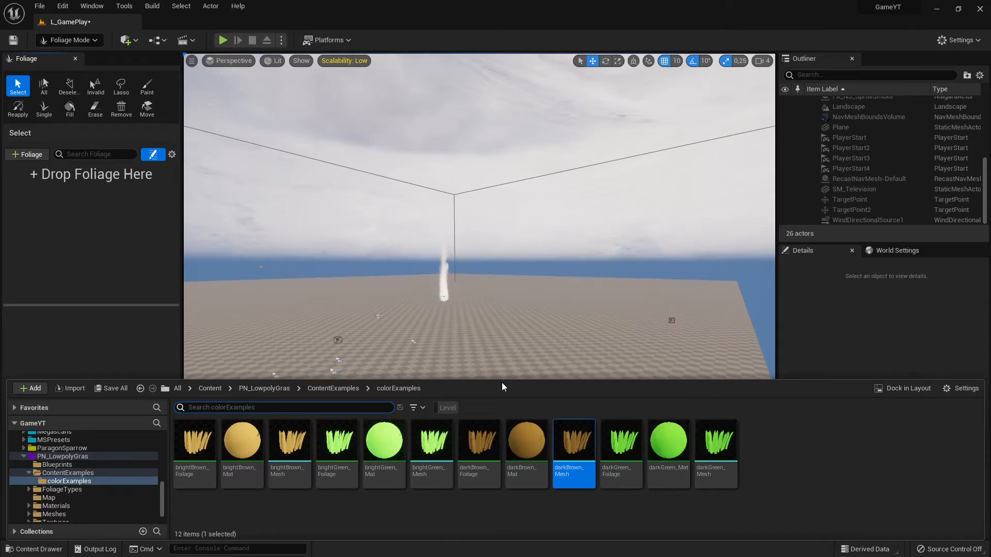
right_click_drag(539, 293, 531, 289)
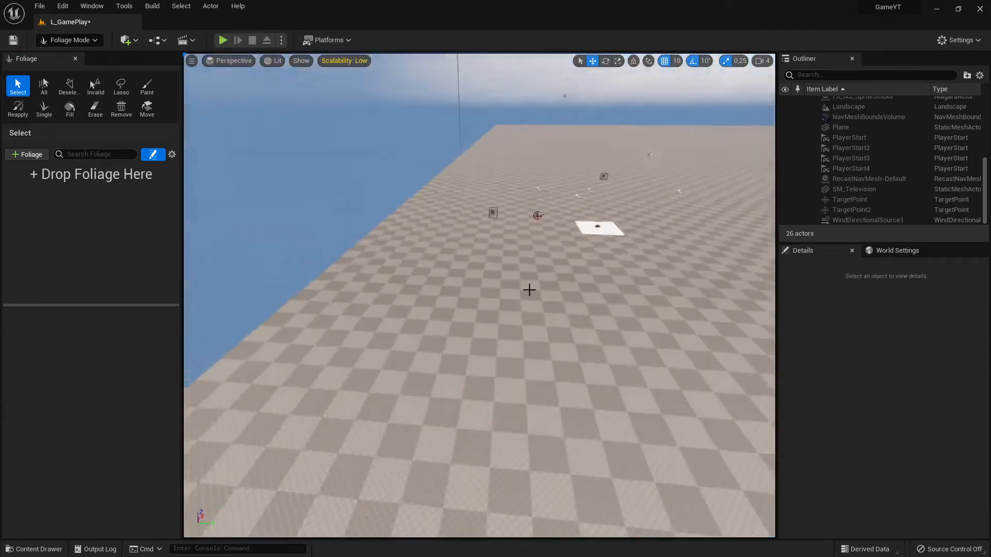
- Place two brightBrown_Mesh grass meshes from the colorExamples folder side by side on the landscape by hand
left_click(51, 553)
mouse_move(337, 441)
left_mouse_down()
mouse_move(377, 467)
mouse_move(347, 453)
left_mouse_up()
left_click(281, 518)
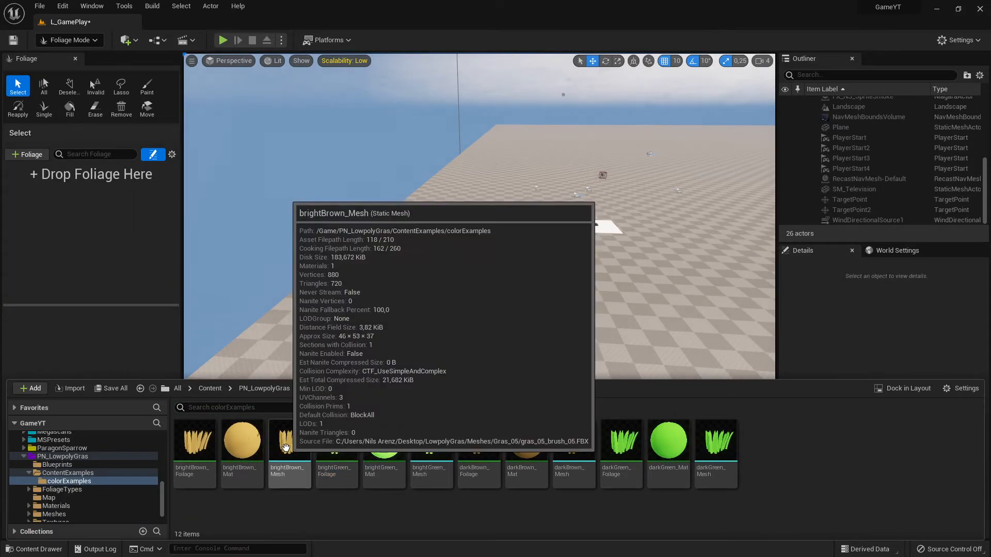
left_click_drag(290, 442, 449, 383)
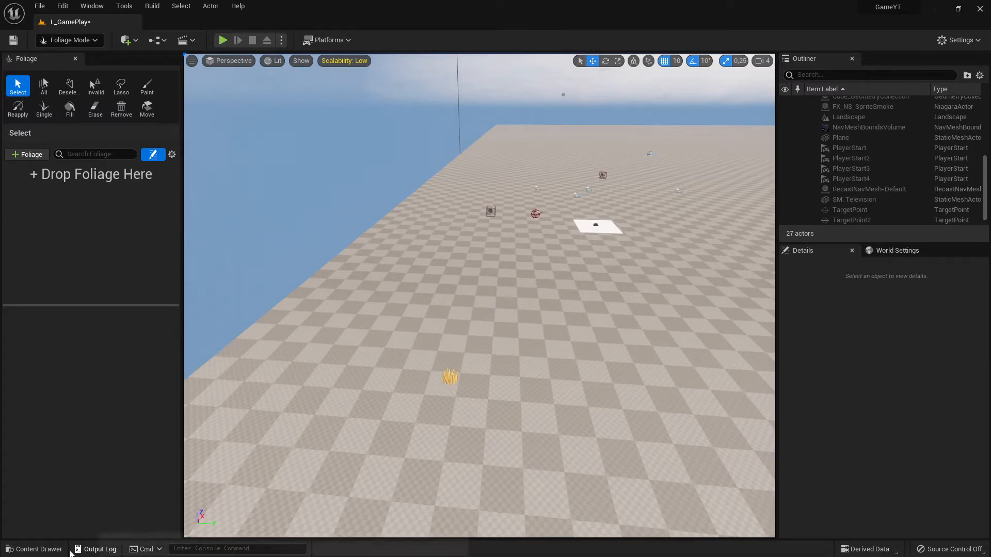
left_click(34, 549)
left_click_drag(290, 467, 422, 385)
right_click_drag(420, 387, 417, 388)
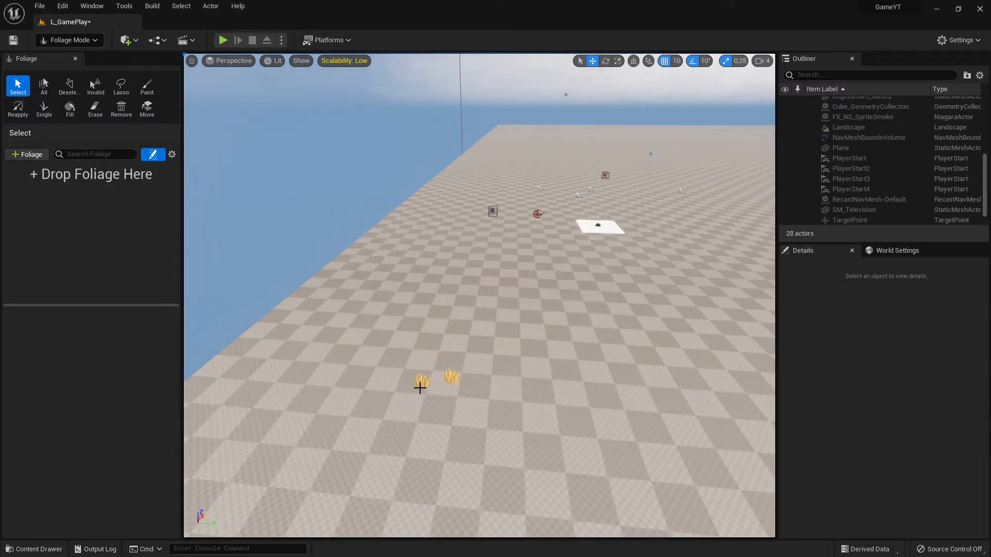
left_click_drag(421, 385, 423, 384)
right_click_drag(427, 398, 451, 393)
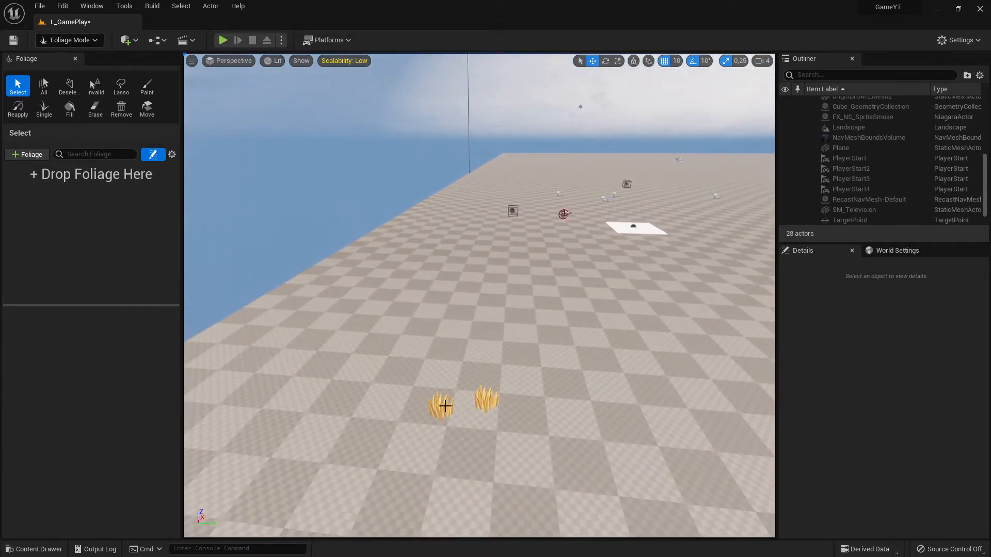
- Undo the placement of both brightBrown_Mesh grass meshes on the landscape
left_click(31, 549)
left_click(440, 369)
key("ctrl+z")
key("ctrl+z")
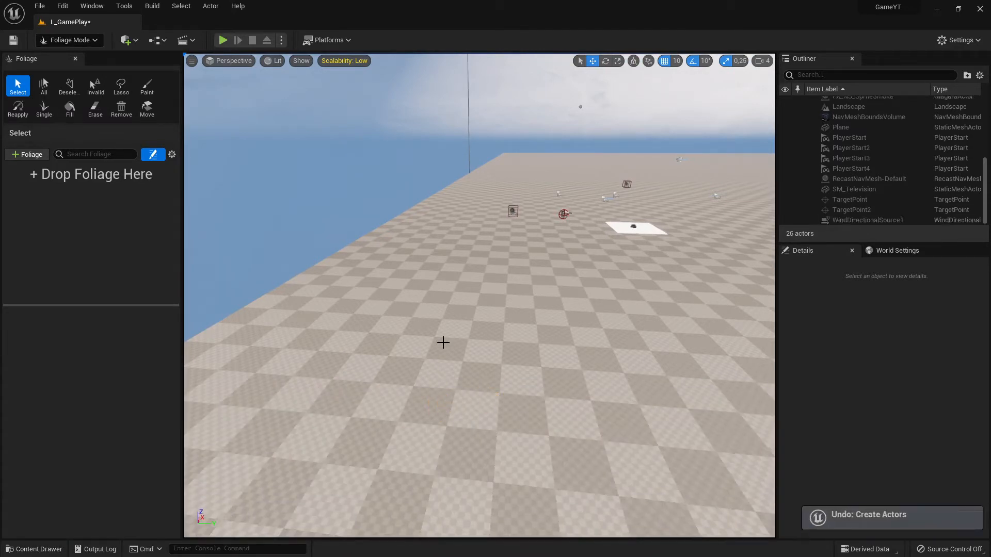
- Add the existing brightBrown_Foilage, brightGreen_Foilage, darkBrown_Foilage and darkGreen_Foilage static mesh foliage types to the Foliage mode palette
left_click(75, 42)
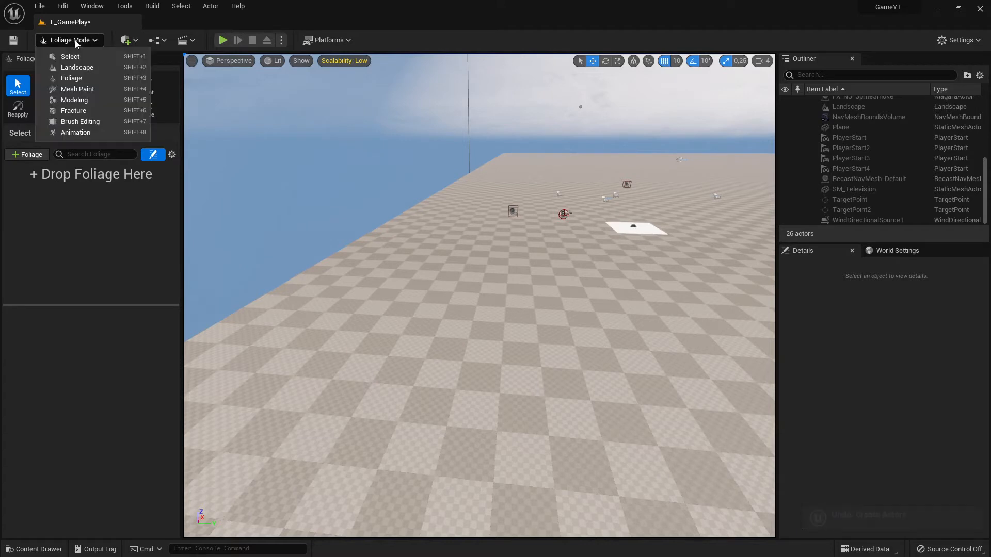
left_click(79, 41)
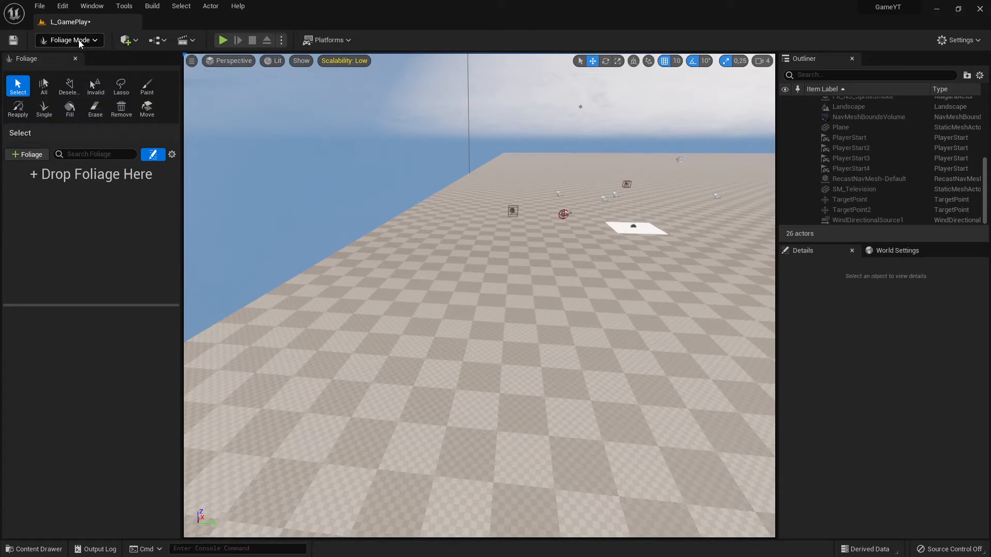
left_click(30, 155)
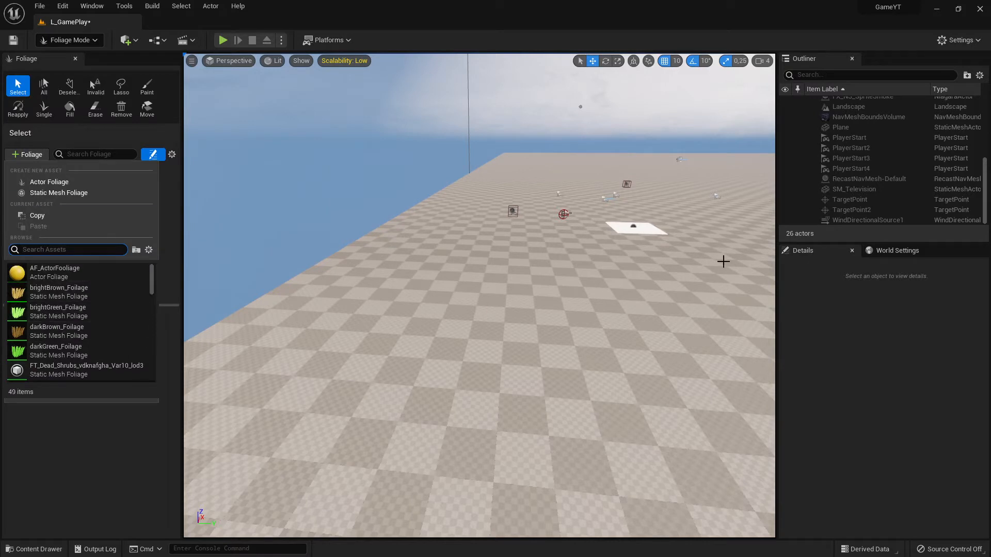
left_click(51, 292)
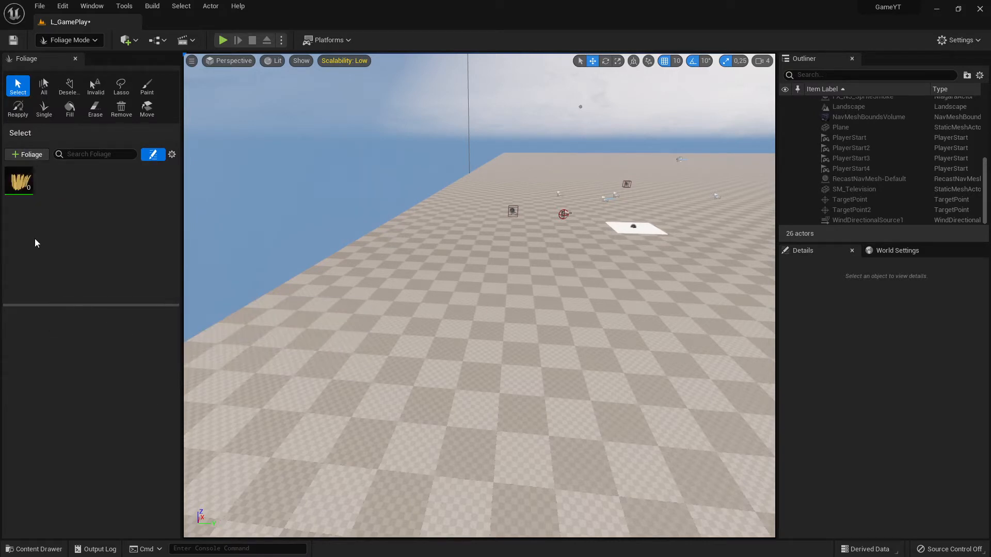
left_click(23, 155)
left_click(48, 313)
left_click(29, 154)
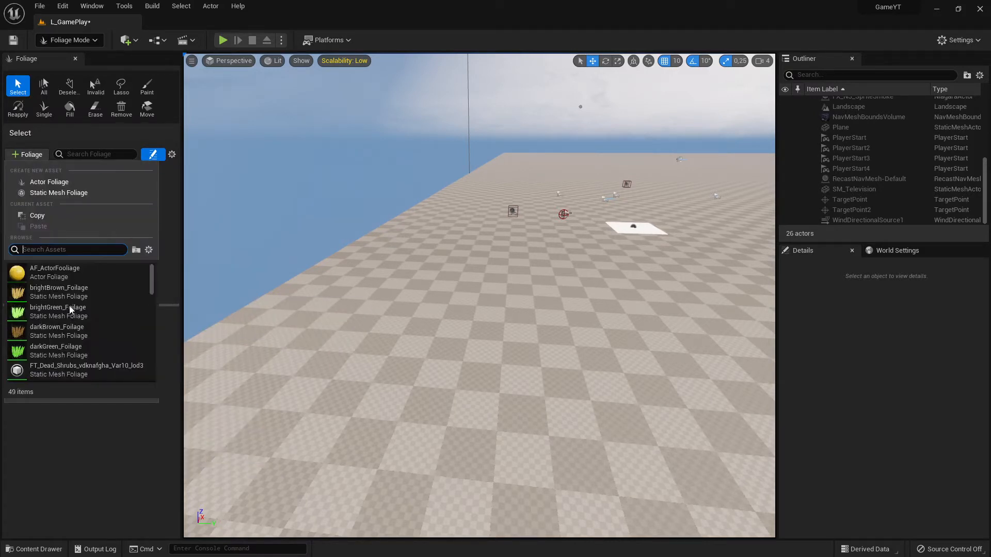
left_click(47, 337)
left_click(29, 155)
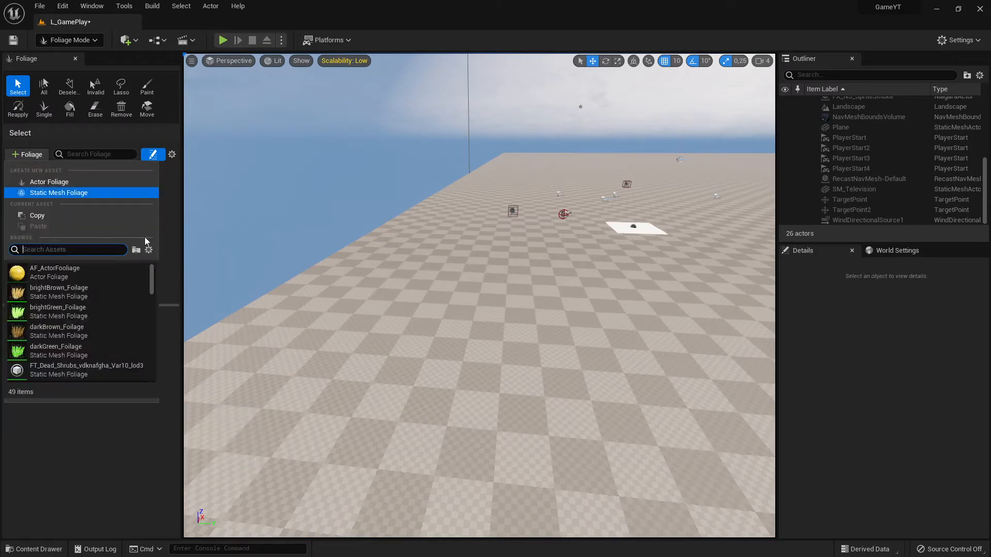
left_click(46, 354)
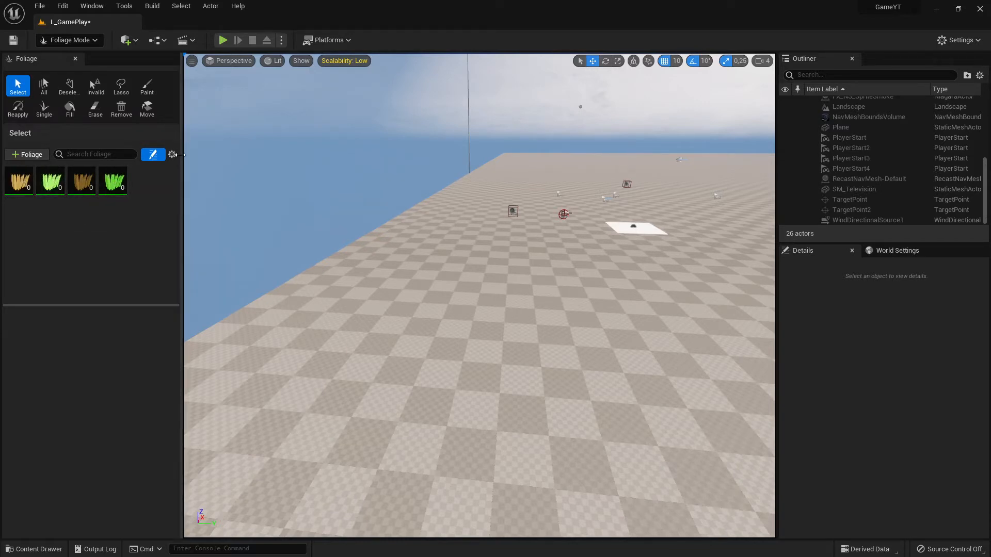
- Switch to the browser and review the Foliage Mode documentation on the panel layout, foliage tools, brush options and filter settings, then minimize it
key("alt+Tab")
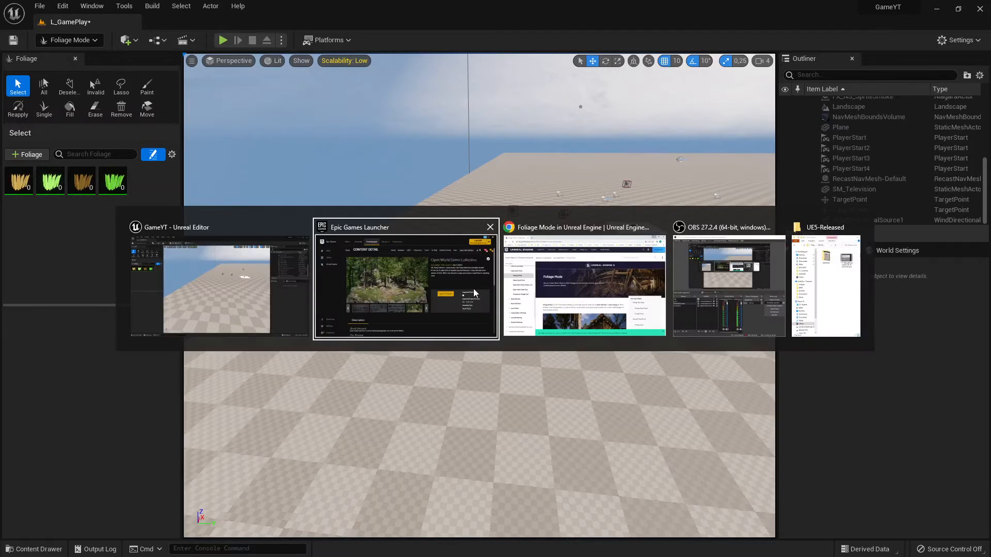
key("alt+Tab")
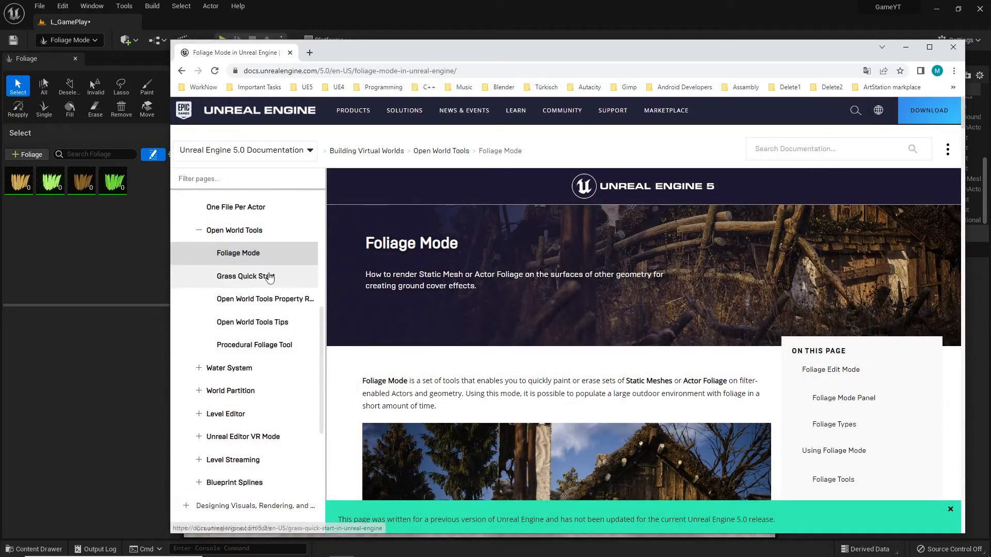
scroll(613, 372, "down", 5)
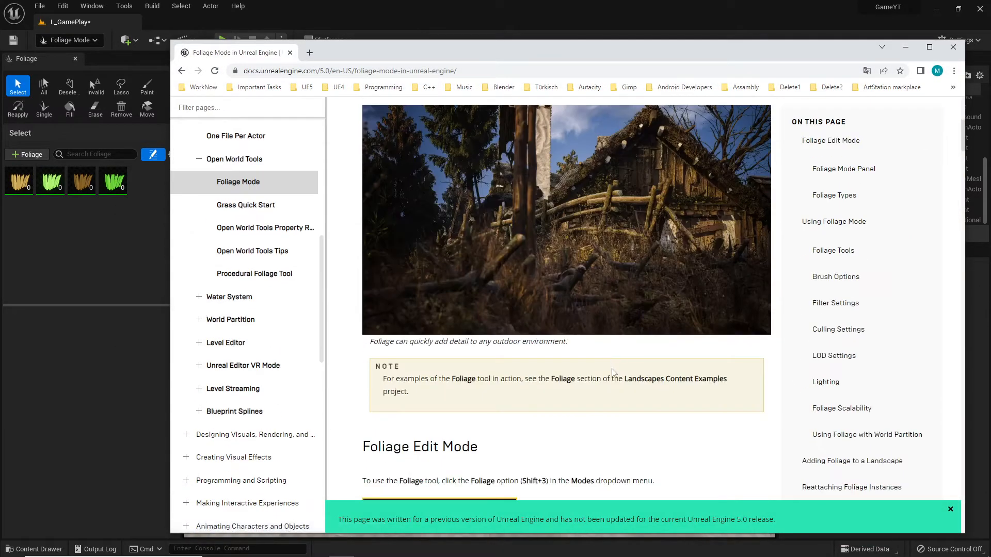
scroll(613, 373, "down", 10)
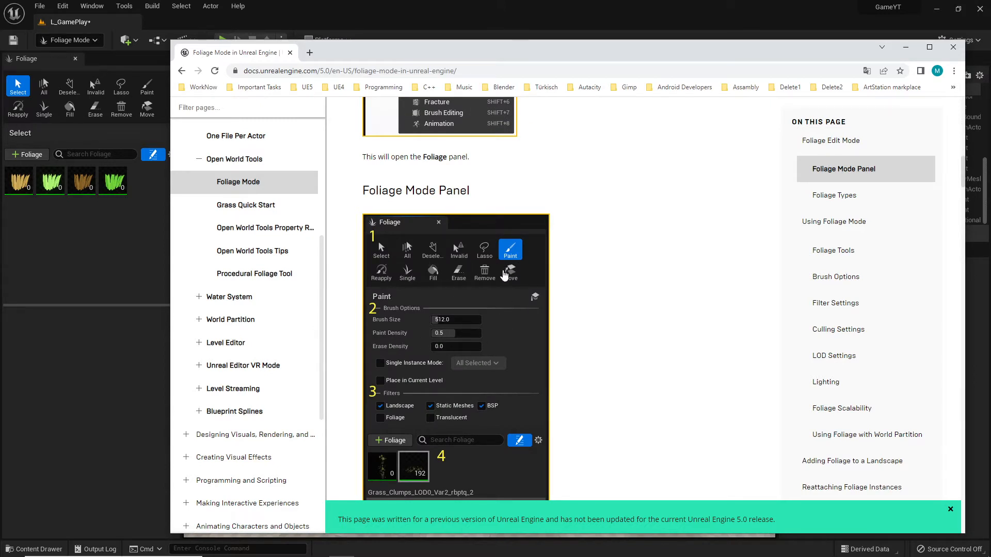
scroll(482, 233, "down", 2)
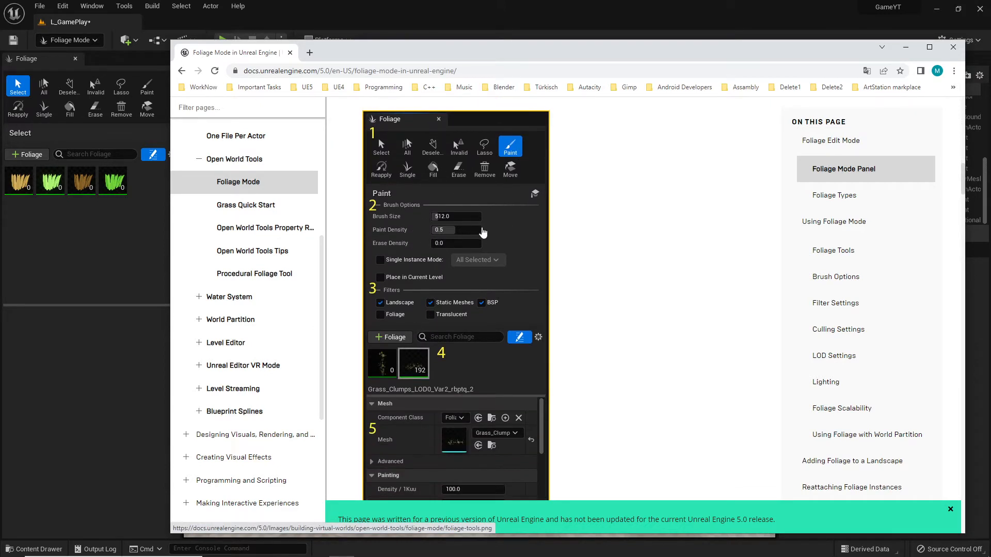
scroll(548, 365, "down", 3)
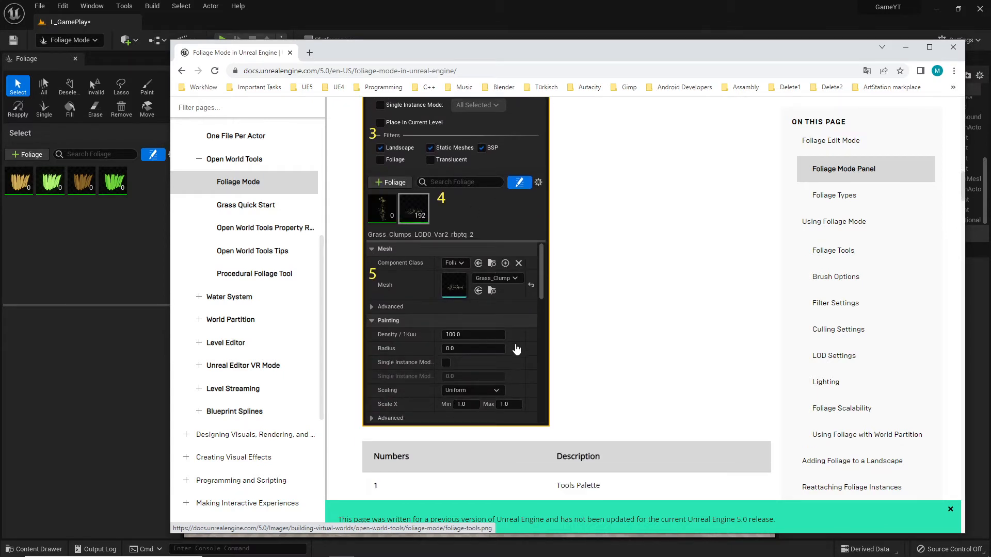
scroll(516, 349, "down", 4)
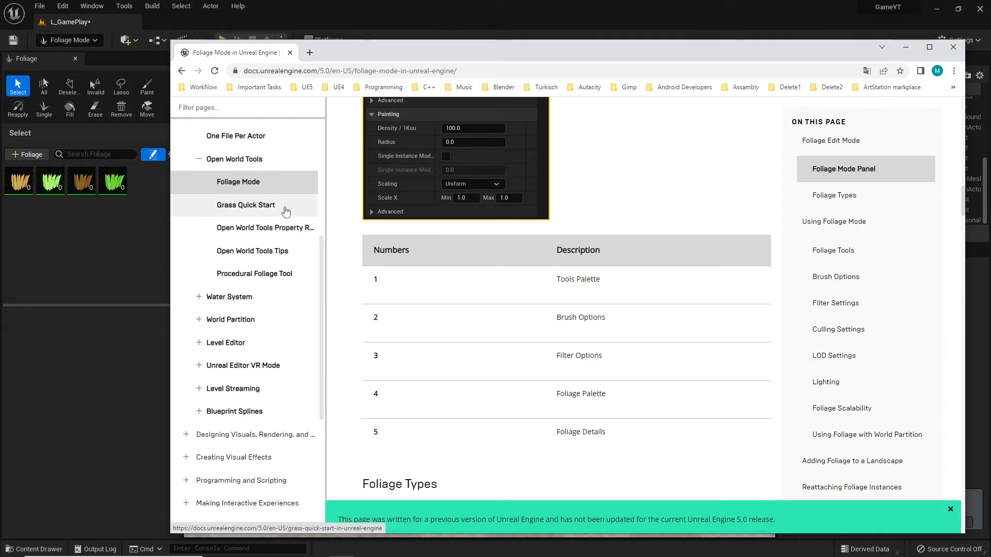
scroll(514, 212, "up", 5)
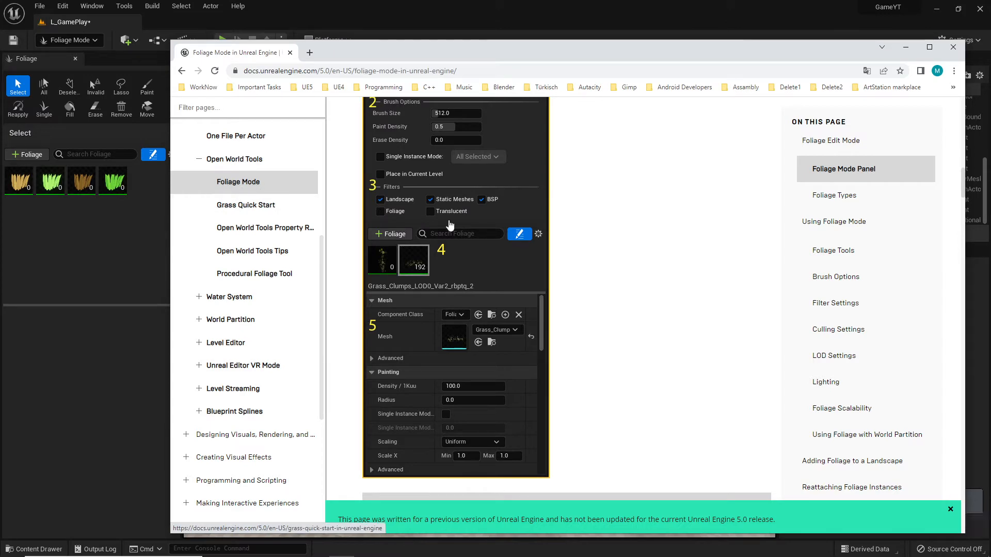
scroll(477, 263, "up", 7)
scroll(477, 264, "down", 10)
scroll(477, 264, "down", 20)
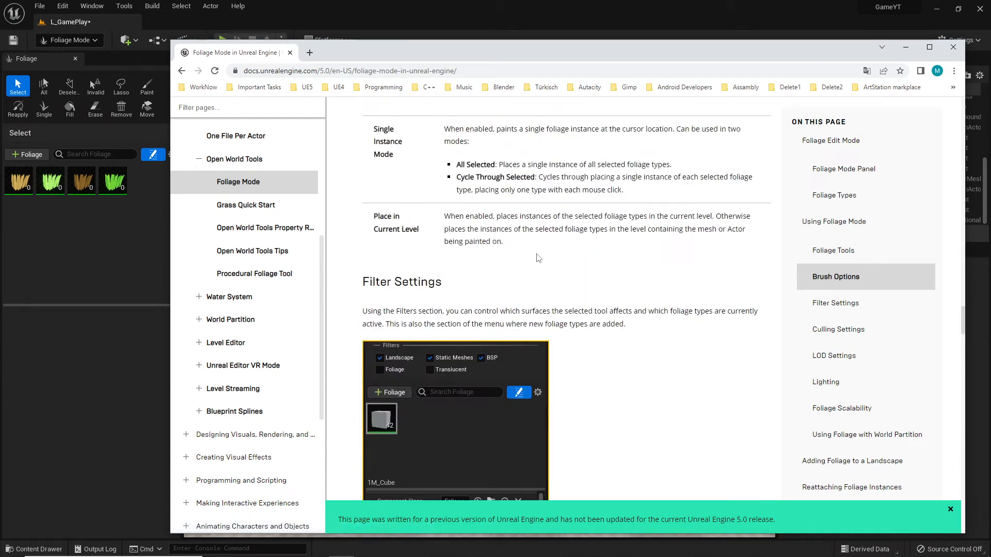
scroll(539, 258, "down", 5)
scroll(538, 258, "up", 14)
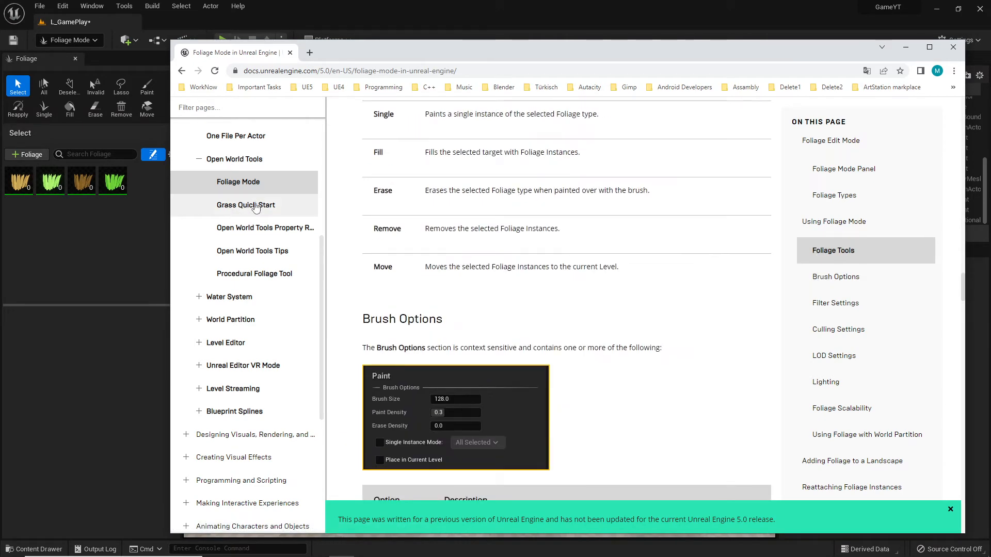
left_click(908, 48)
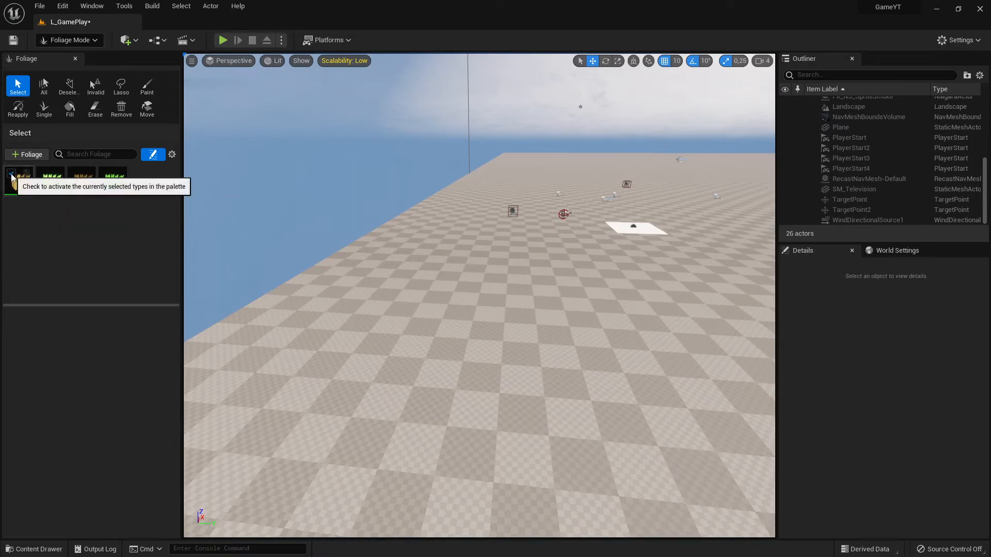
- With the Paint tool, paint one grass patch on the landscape at paint density 0.06 and another at 0.51
left_click(81, 180)
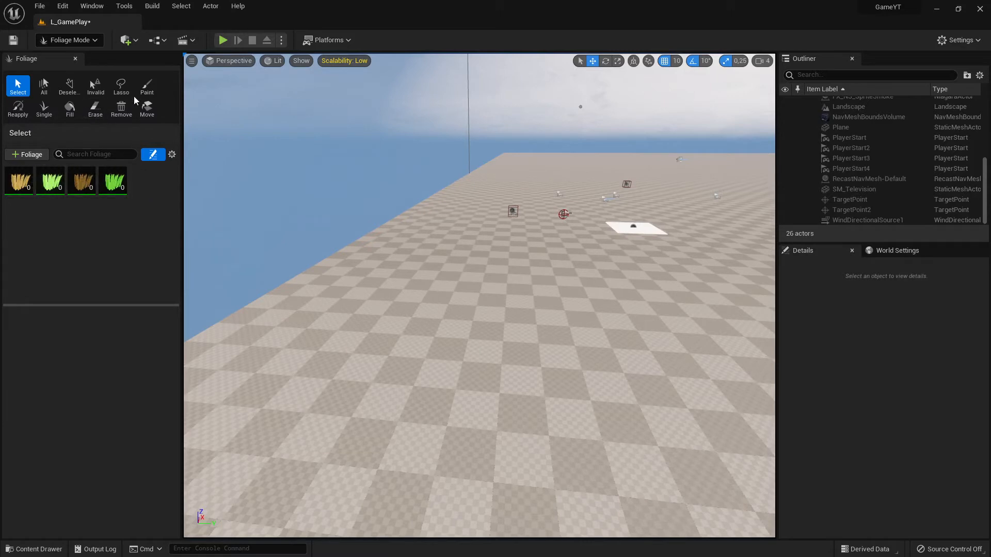
left_click(146, 86)
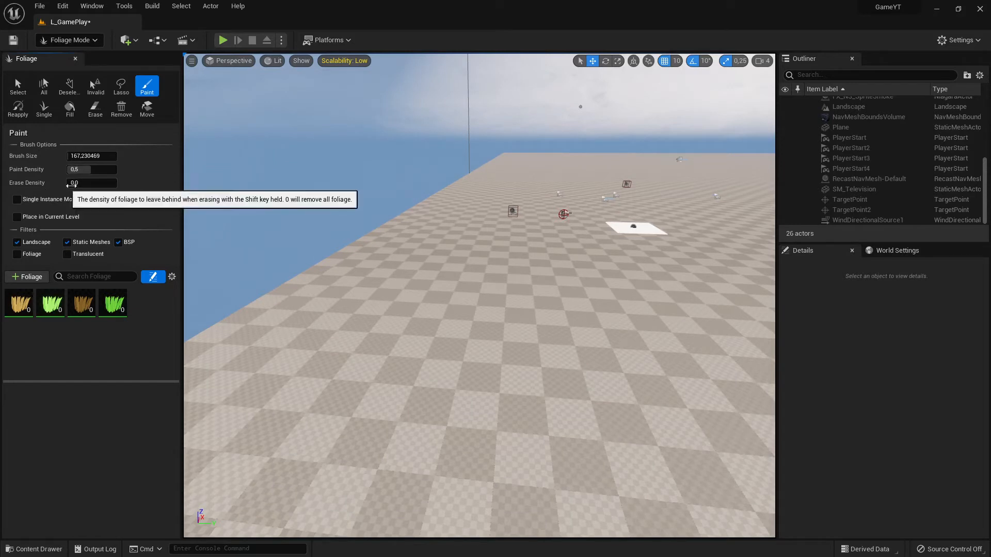
mouse_move(83, 171)
left_mouse_down()
mouse_move(117, 171)
mouse_move(67, 171)
left_mouse_up()
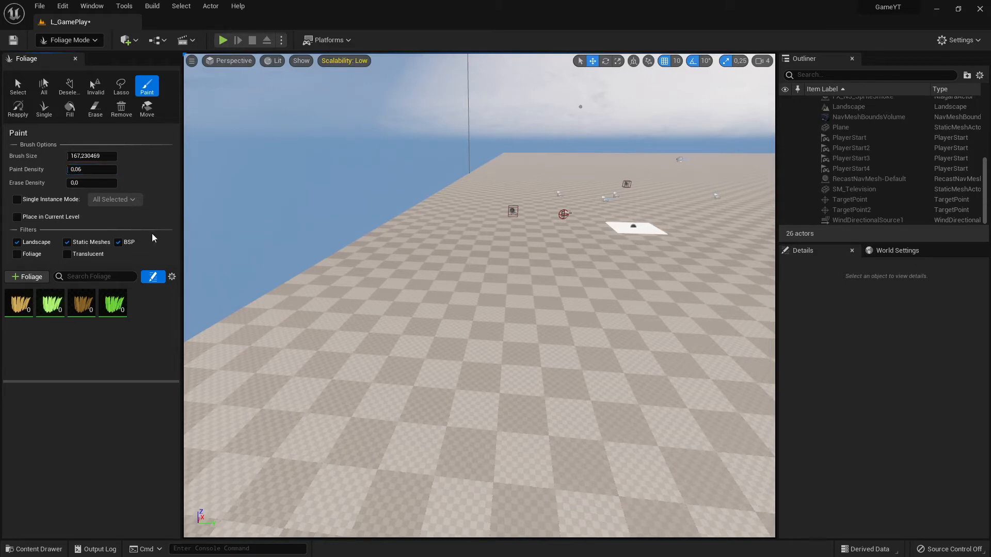
mouse_move(419, 373)
left_mouse_down()
mouse_move(484, 376)
mouse_move(490, 361)
left_mouse_up()
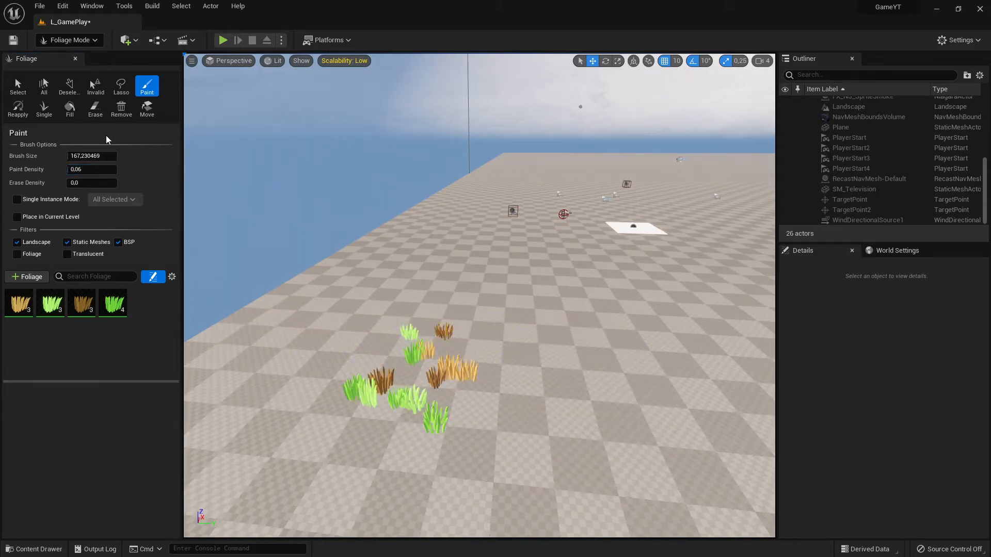
left_click_drag(77, 169, 100, 169)
left_click(552, 297)
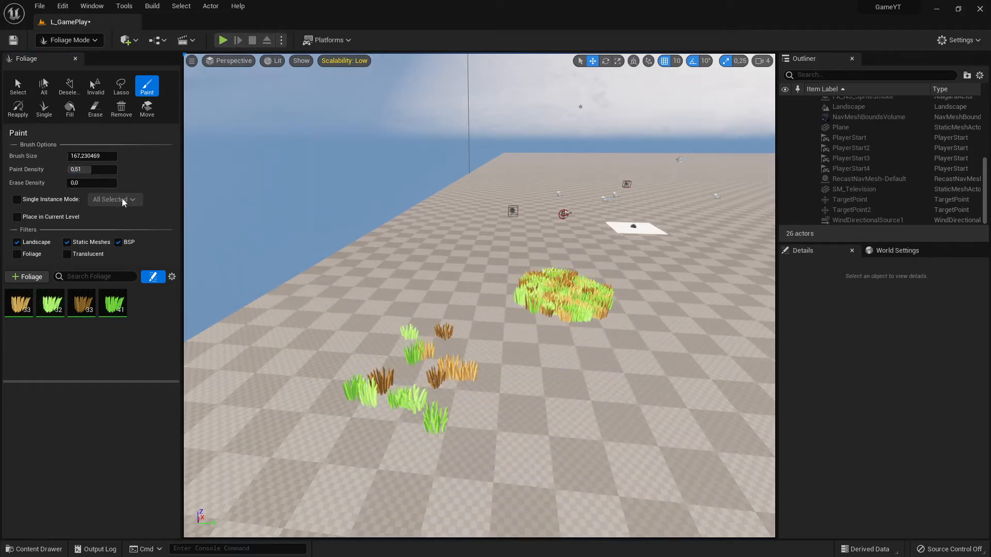
- Set the paint density to 0.07 and paint a large ring of mixed grass across the landscape, adding more grass inside it
left_click_drag(87, 170, 65, 170)
mouse_move(409, 330)
right_mouse_down()
mouse_move(424, 351)
mouse_move(496, 351)
right_mouse_up()
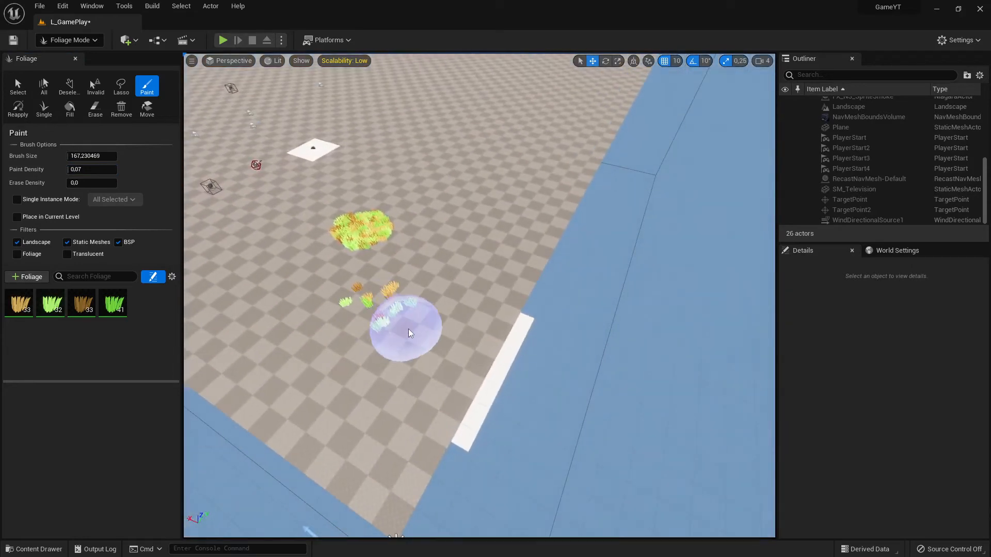
mouse_move(469, 310)
left_mouse_down()
mouse_move(531, 157)
mouse_move(400, 147)
mouse_move(221, 263)
mouse_move(426, 381)
mouse_move(305, 310)
mouse_move(305, 288)
mouse_move(358, 256)
mouse_move(338, 265)
left_mouse_up()
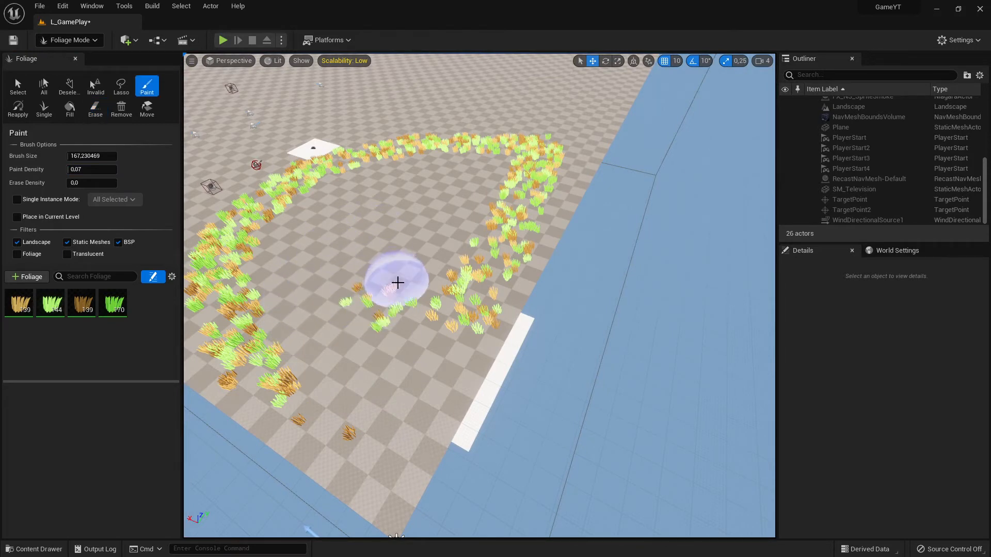
mouse_move(408, 260)
left_mouse_down()
mouse_move(380, 281)
mouse_move(416, 301)
mouse_move(380, 253)
mouse_move(346, 237)
mouse_move(438, 261)
mouse_move(354, 210)
mouse_move(415, 192)
mouse_move(455, 279)
left_mouse_up()
mouse_move(455, 279)
right_mouse_down()
mouse_move(433, 300)
mouse_move(480, 289)
mouse_move(442, 221)
right_mouse_up()
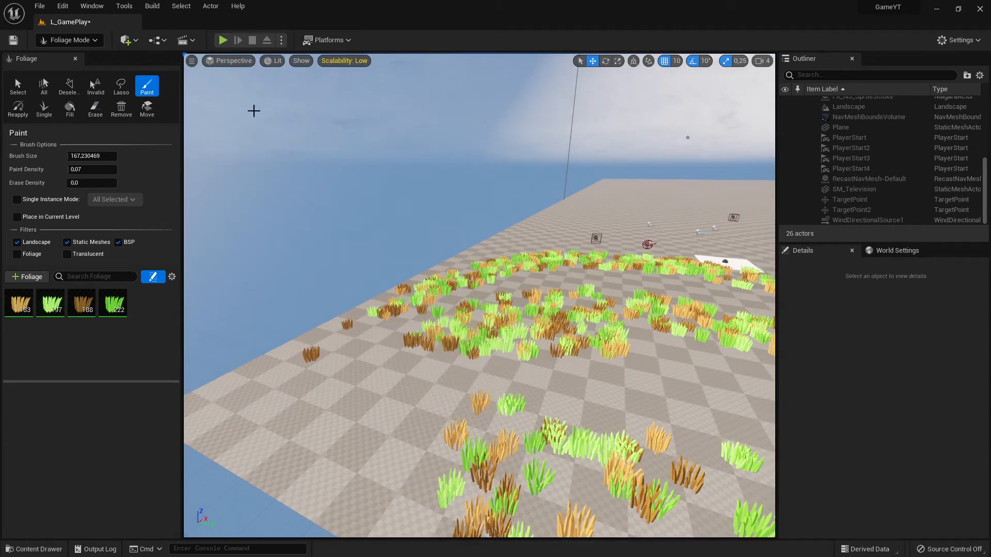
- Play-test the level by running the character through the painted grass, and stop the play session
left_click(223, 40)
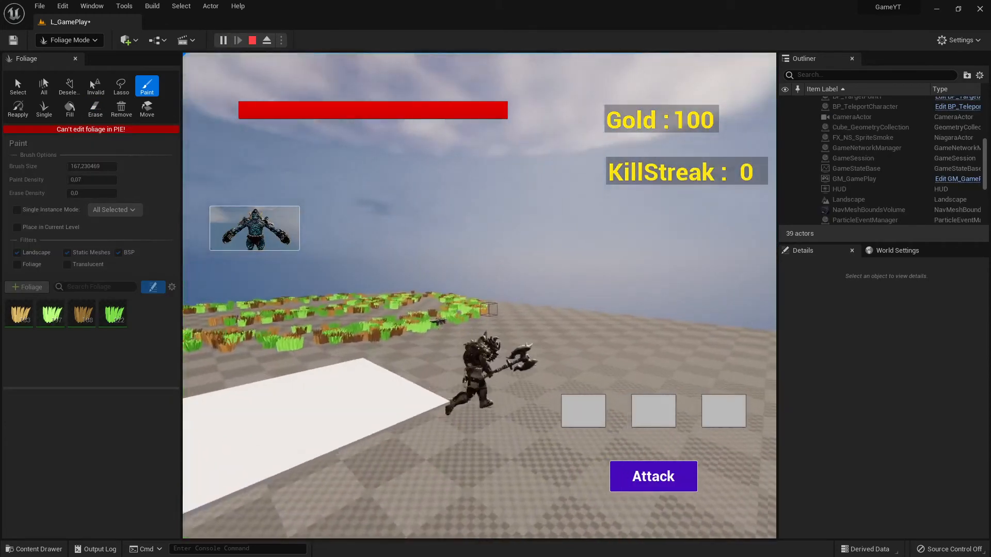
key("w")
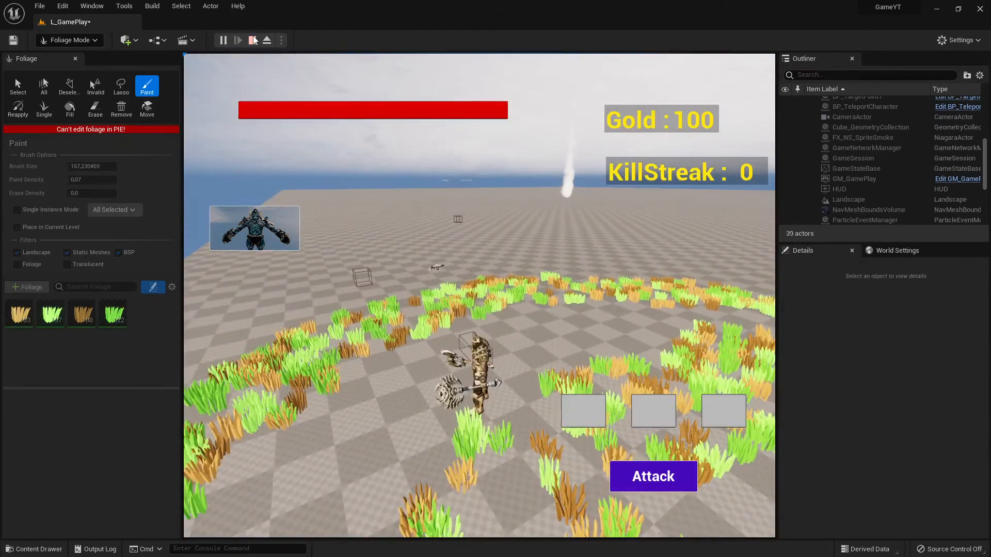
key("Escape")
- Switch to the Epic Games Launcher, examine the Open World Demo Collection's enlarged forest preview and pack description, and minimize the launcher
key("alt+Tab")
key("alt+Tab")
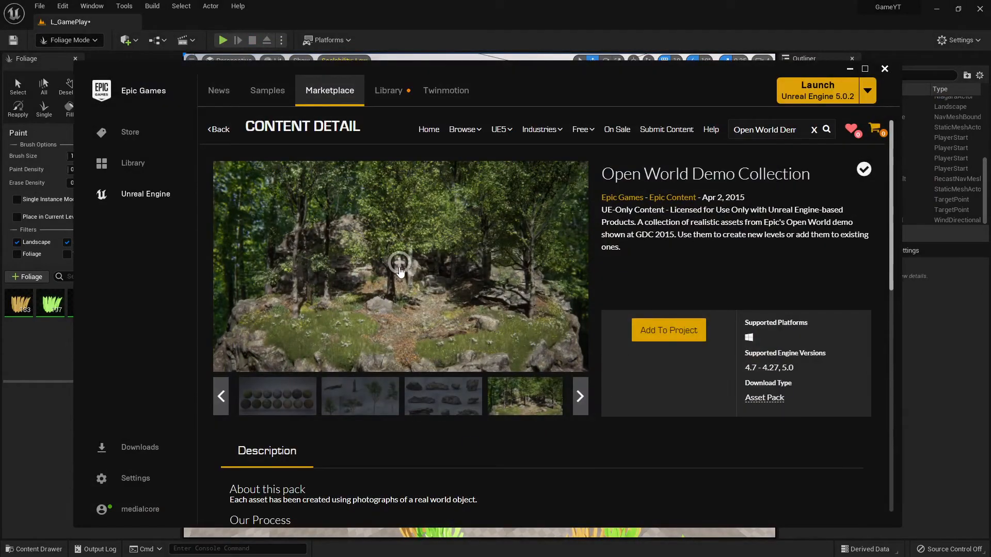
left_click(400, 271)
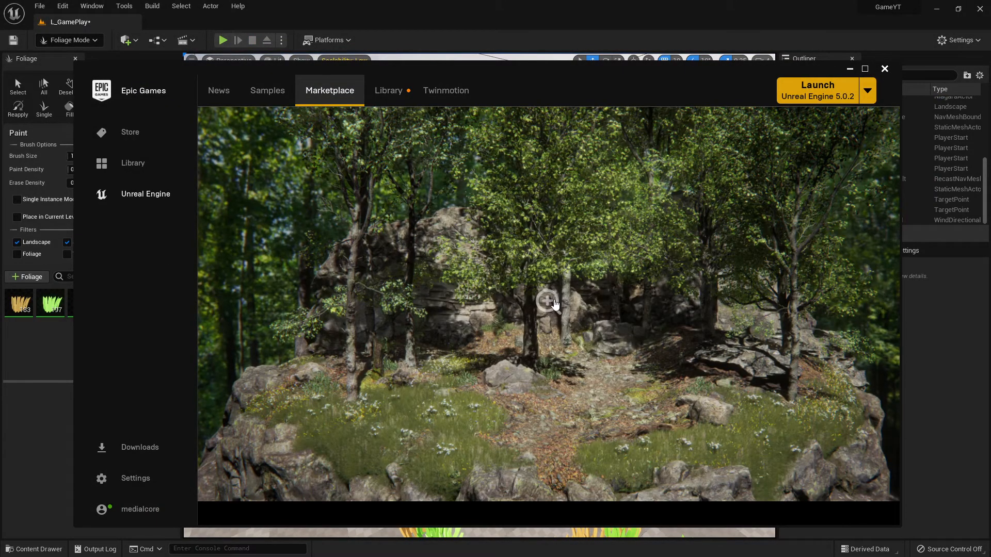
left_click(555, 304)
scroll(462, 324, "down", 1)
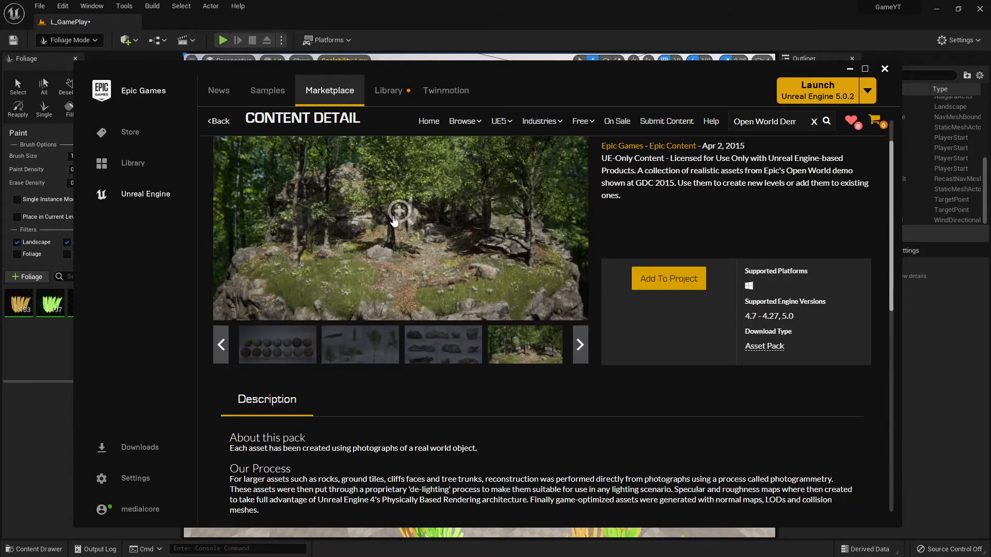
left_click(394, 221)
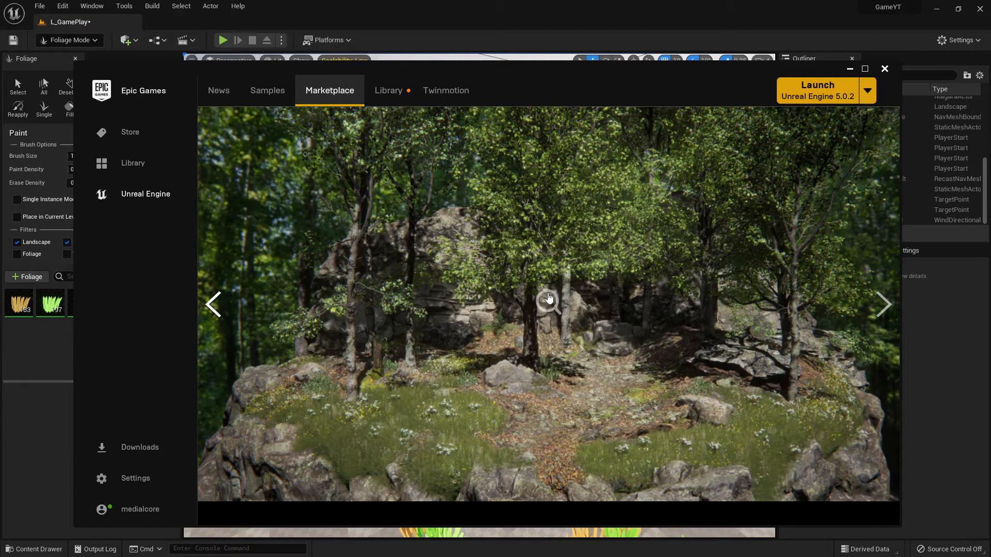
left_click(548, 298)
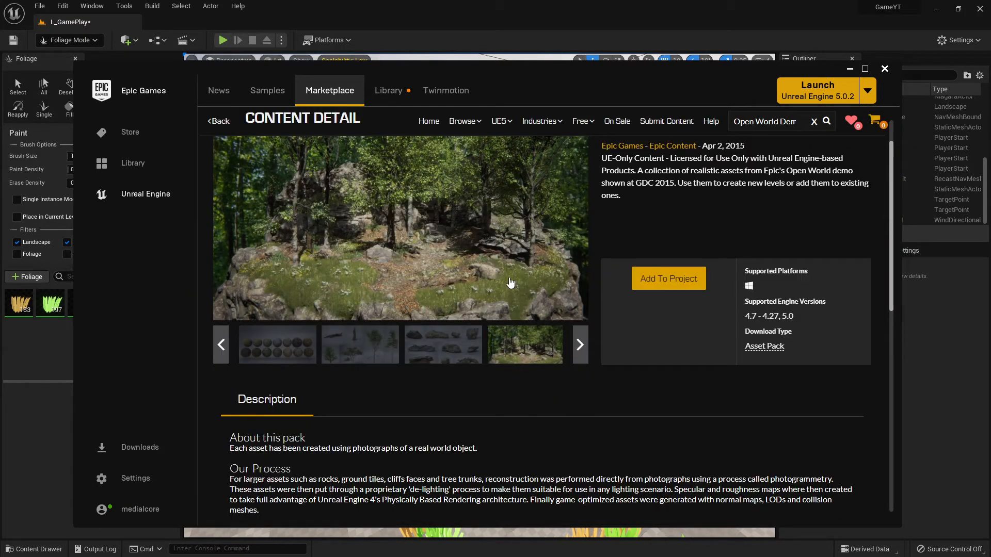
left_click(485, 310)
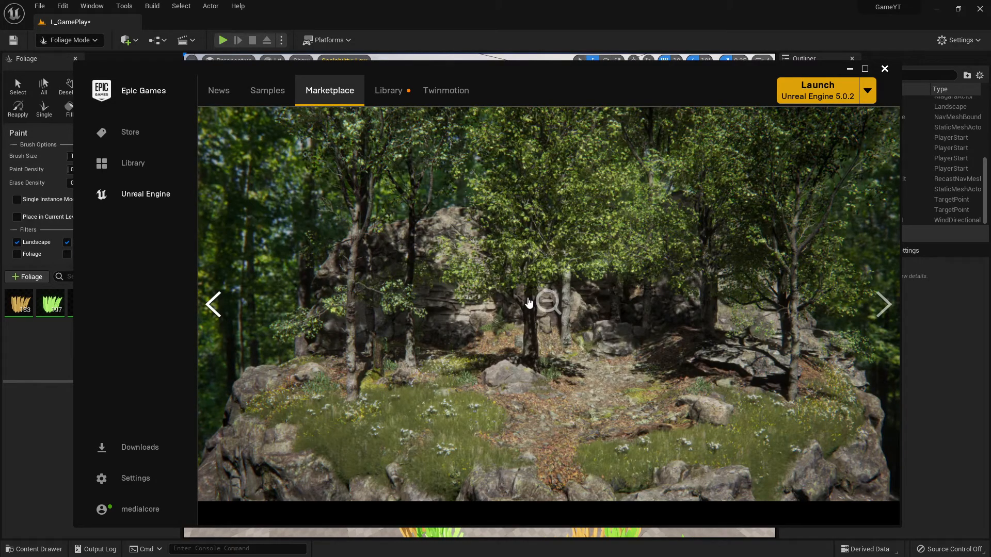
left_click(528, 302)
scroll(528, 302, "down", 4)
double_click(308, 497)
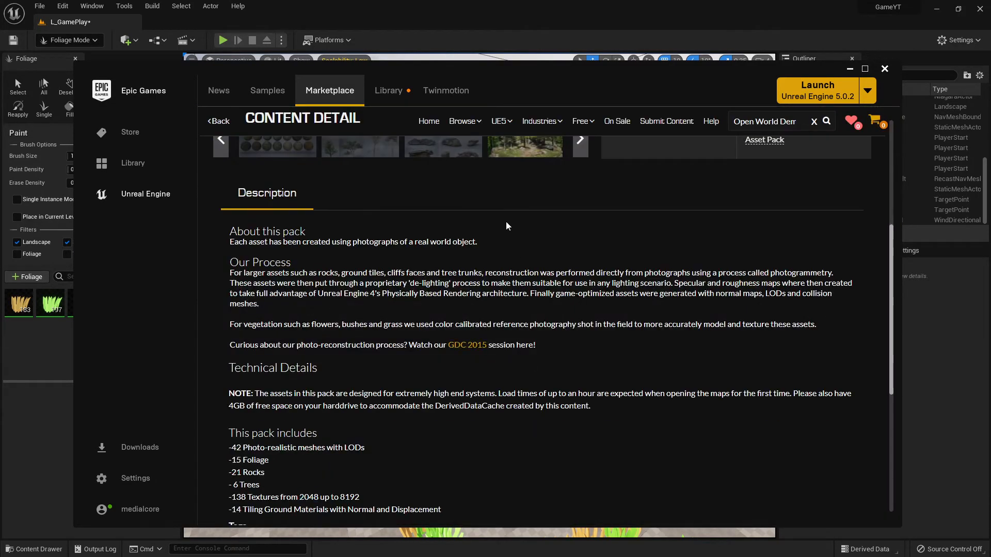
scroll(527, 207, "up", 4)
scroll(564, 427, "down", 4)
left_click(850, 69)
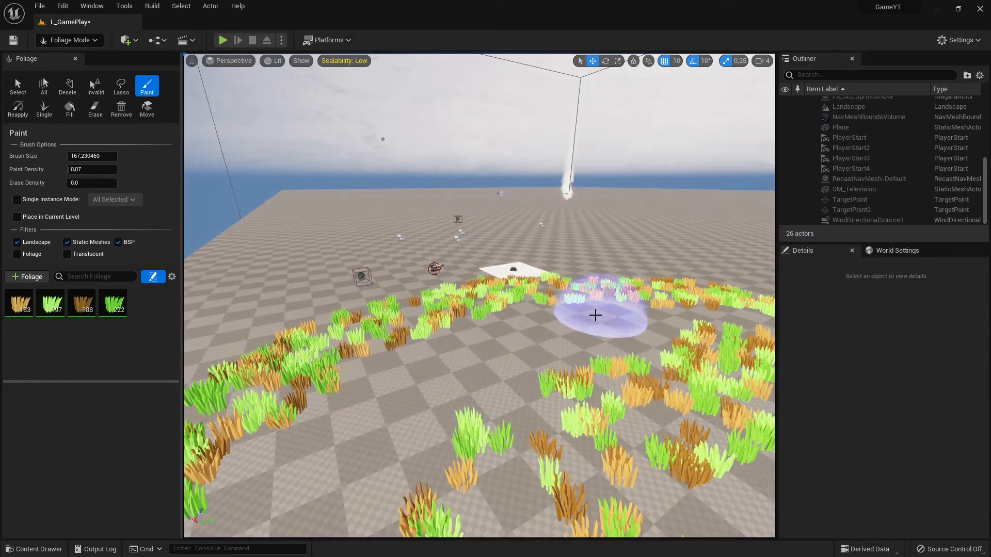
- Erase all the painted grass from the landscape with the brush
mouse_move(593, 314)
left_mouse_down("shift")
mouse_move(402, 331)
mouse_move(377, 283)
mouse_move(447, 304)
mouse_move(210, 529)
mouse_move(690, 391)
mouse_move(686, 483)
mouse_move(645, 331)
mouse_move(588, 284)
mouse_move(566, 305)
left_mouse_up("shift")
mouse_move(567, 304)
right_mouse_down()
mouse_move(559, 310)
mouse_move(602, 305)
mouse_move(465, 330)
mouse_move(548, 304)
right_mouse_up()
key("s")
mouse_move(380, 321)
left_mouse_down("shift")
mouse_move(405, 318)
mouse_move(342, 339)
mouse_move(420, 349)
mouse_move(385, 368)
mouse_move(572, 412)
mouse_move(363, 335)
mouse_move(704, 381)
mouse_move(617, 311)
left_mouse_up("shift")
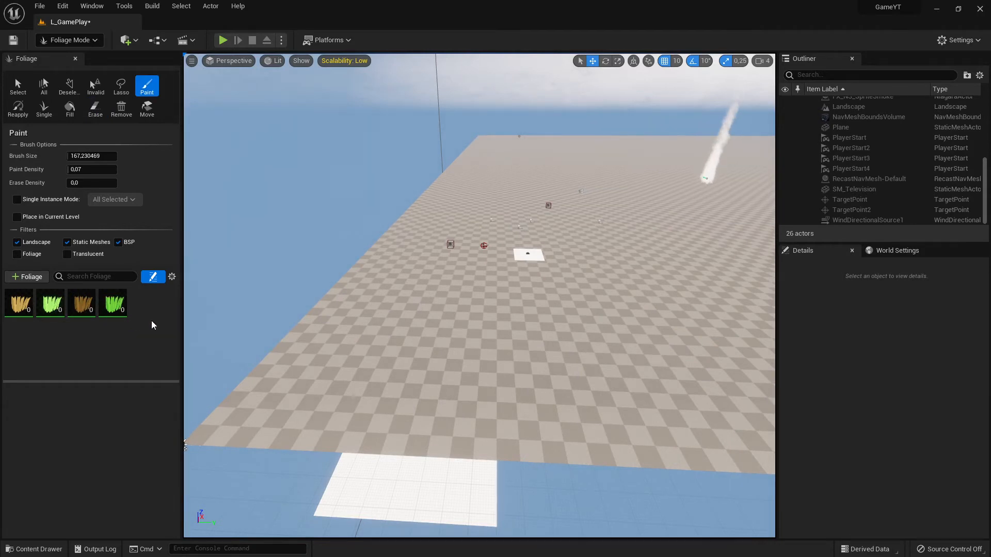
- Switch back to the Epic Games Launcher to view the Open World Demo Collection preview, and minimize the launcher and the browser
key("alt+Tab")
key("alt+Tab")
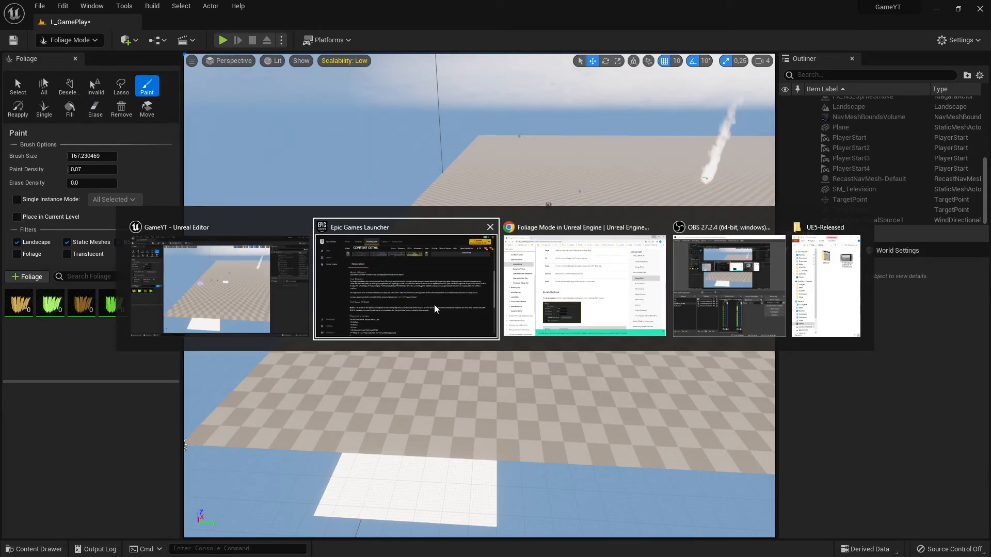
key("alt+Tab")
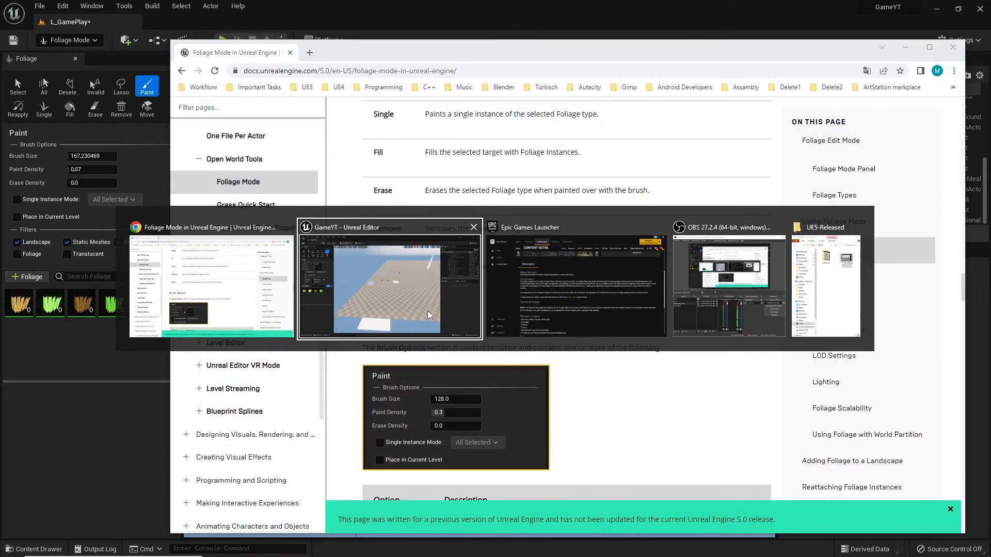
key("alt+Tab")
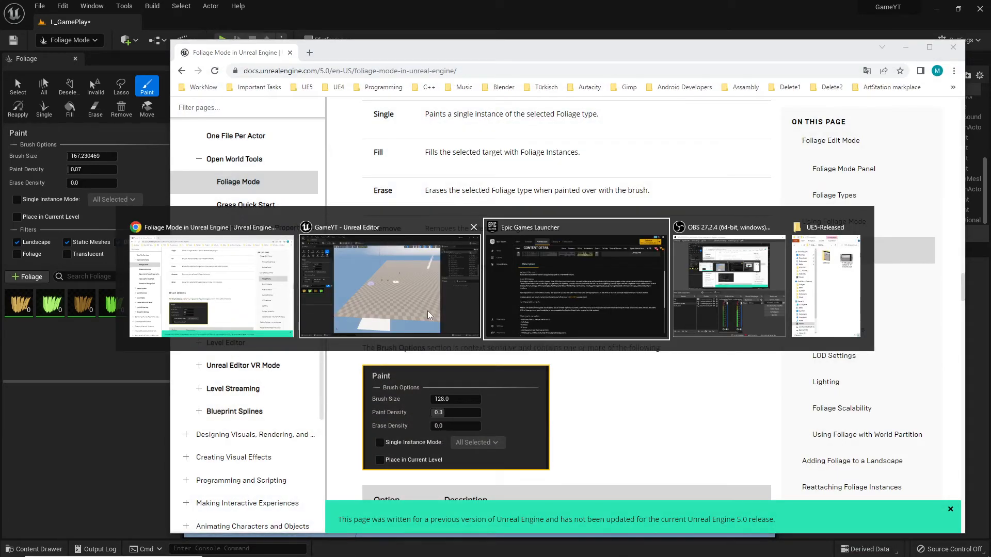
key("alt+Tab")
key("alt+Tab")
key("alt+Tab")
key("alt+Tab")
key("alt+Tab")
scroll(520, 250, "up", 5)
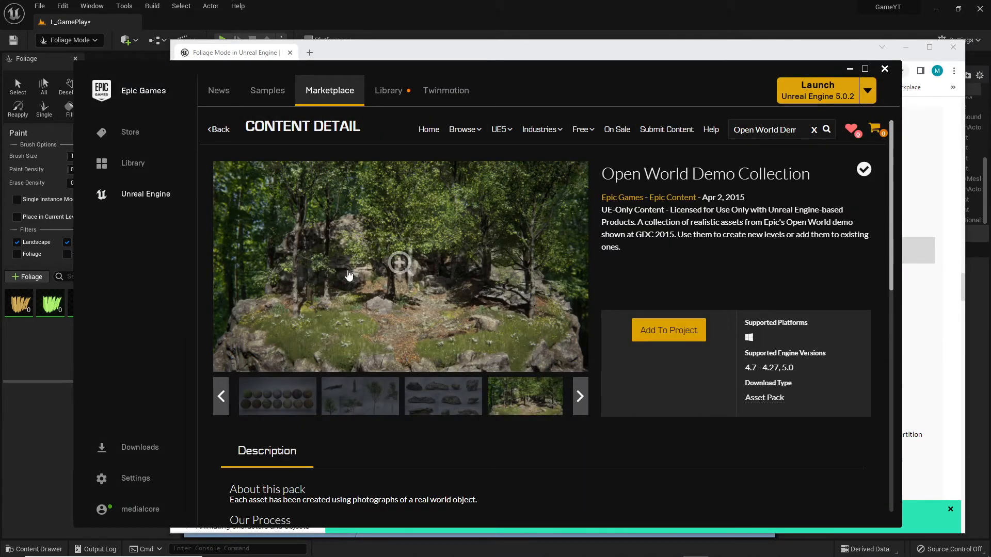
left_click(849, 68)
left_click(906, 47)
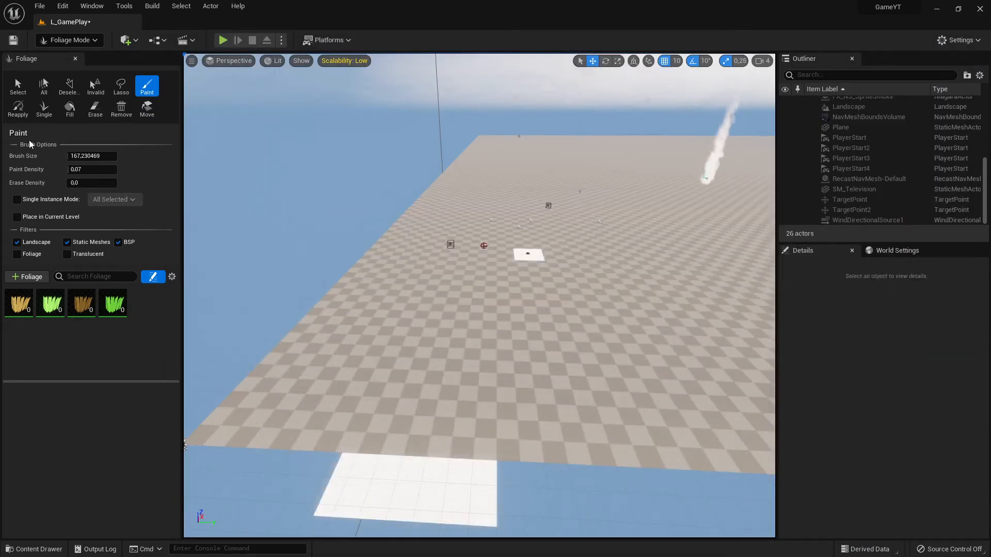
left_click(161, 43)
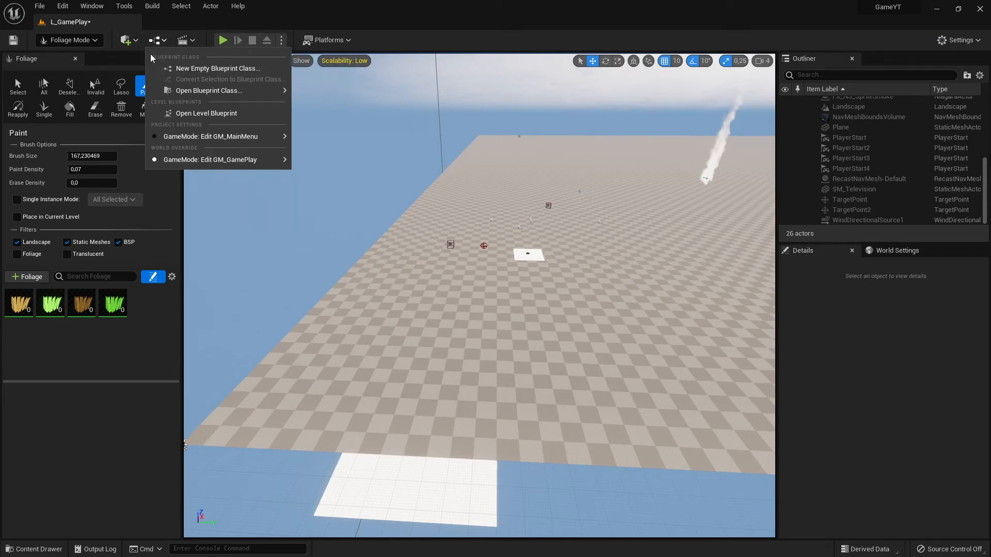
left_click(157, 43)
left_click(128, 40)
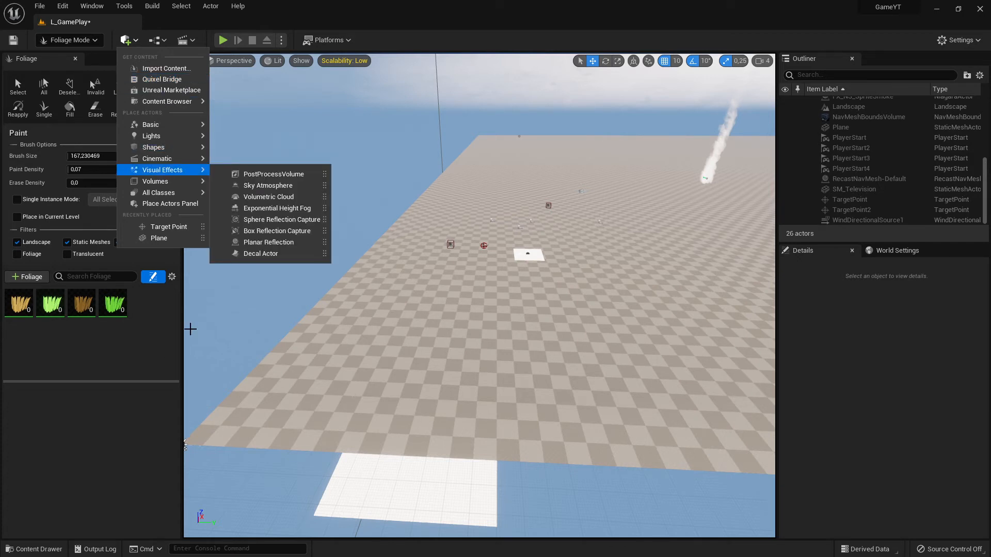
left_click(113, 354)
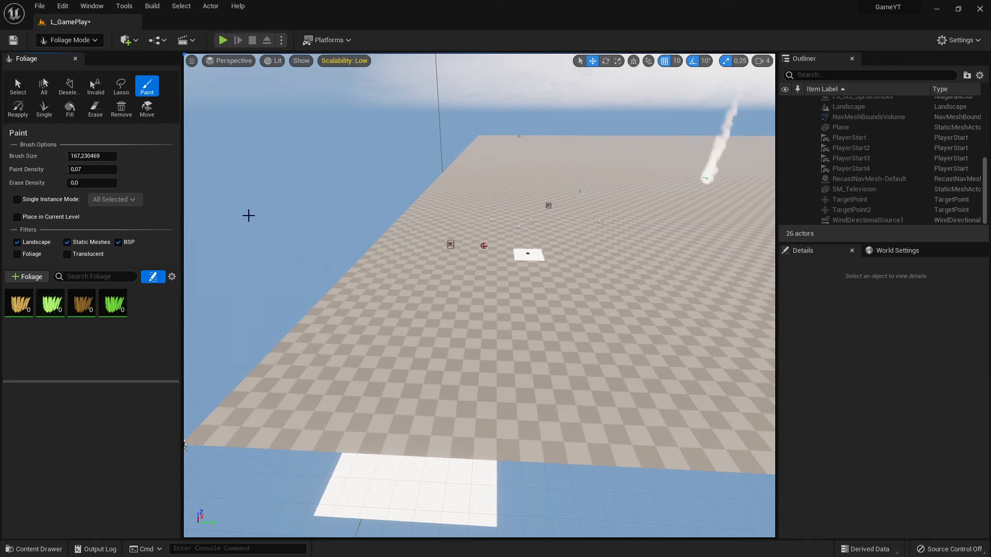
left_click(157, 41)
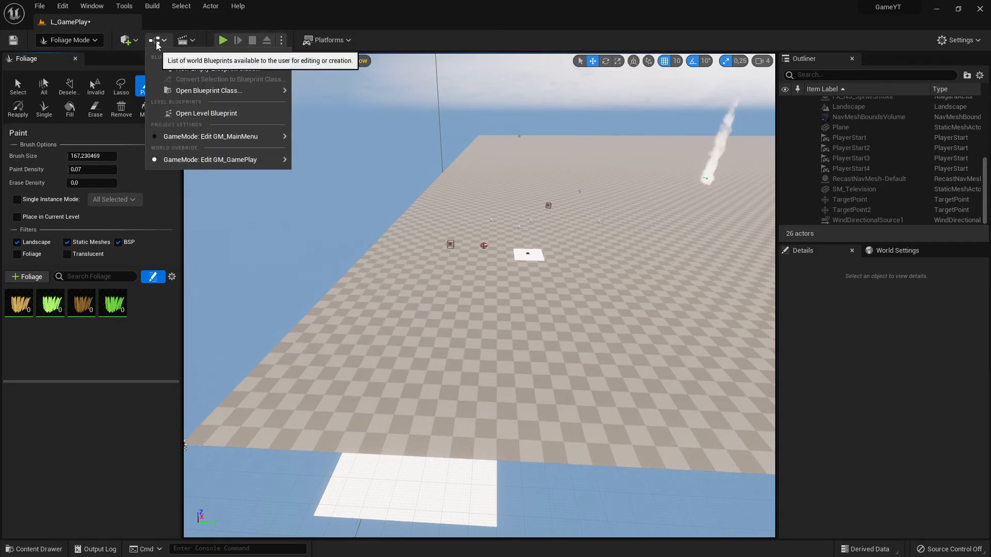
left_click(126, 40)
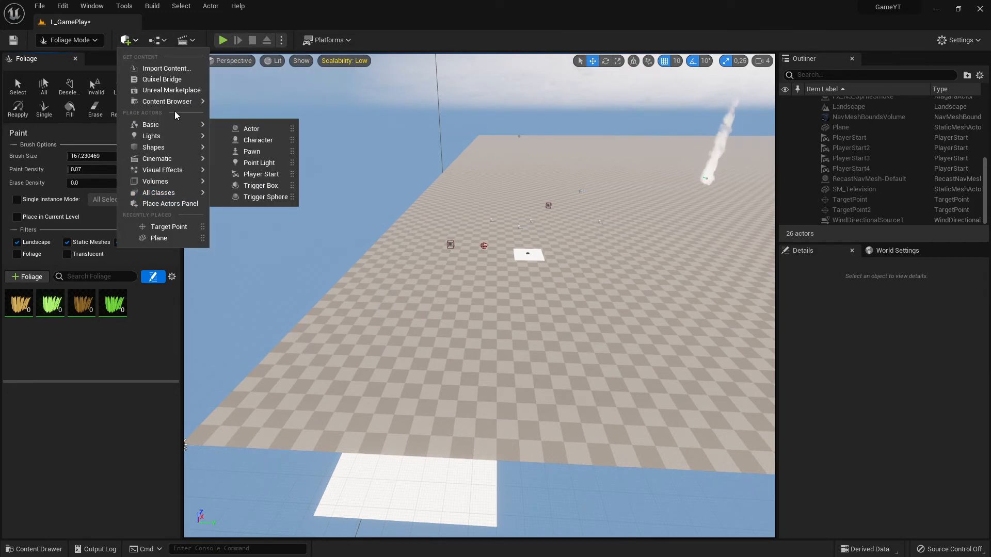
mouse_move(171, 101)
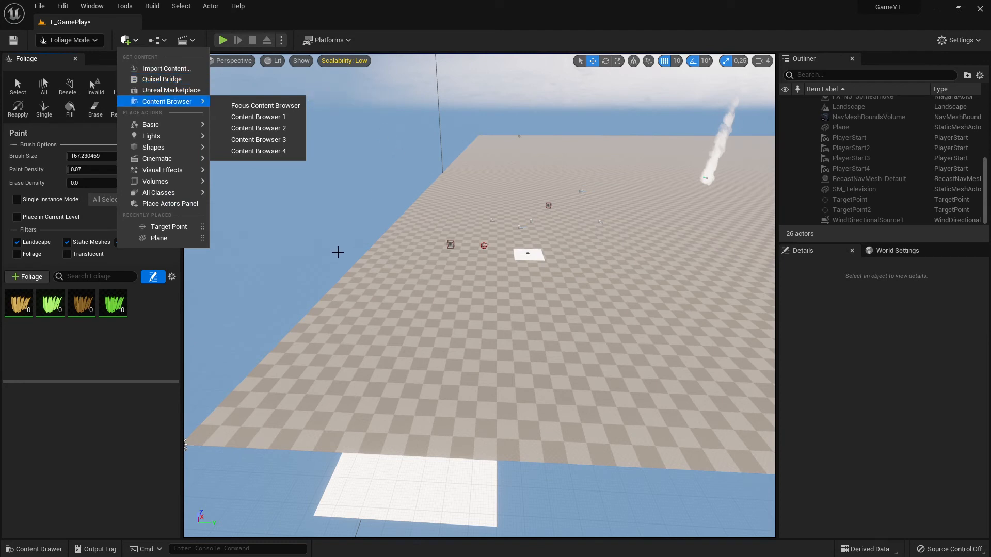
left_click(125, 393)
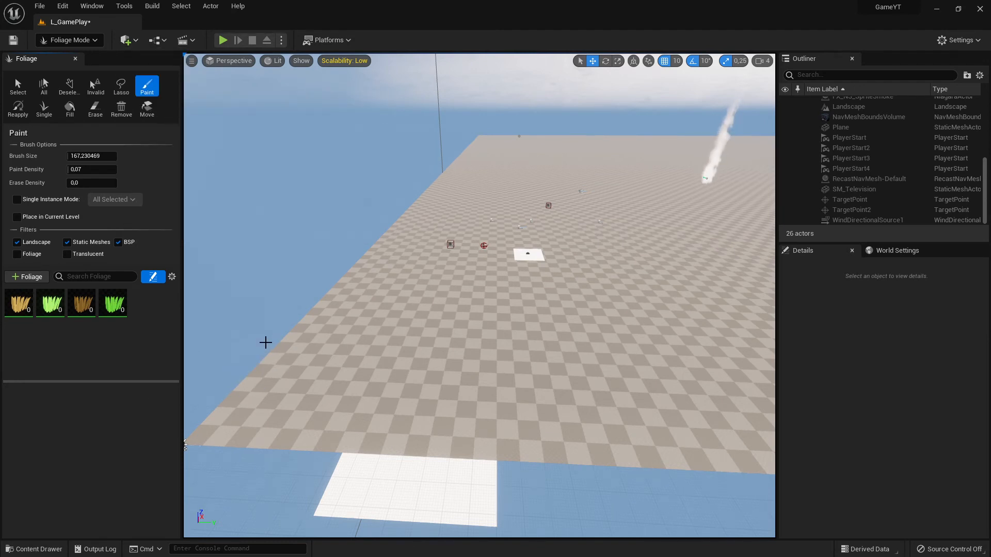
- Switch to the Epic Games Launcher and read the Open World Demo Collection's technical details and list of included meshes, foliage and textures
key("alt+Tab")
key("alt+Tab")
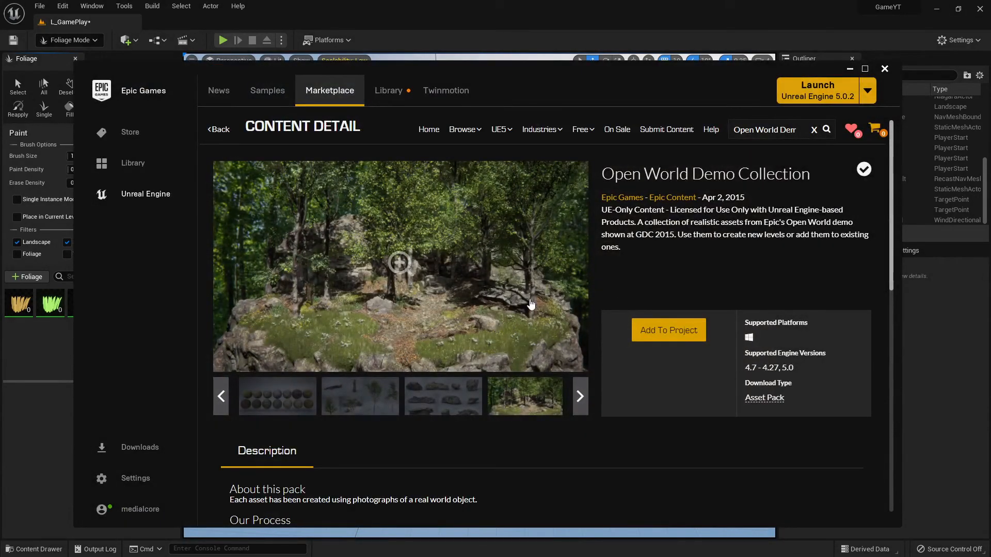
scroll(508, 423, "down", 9)
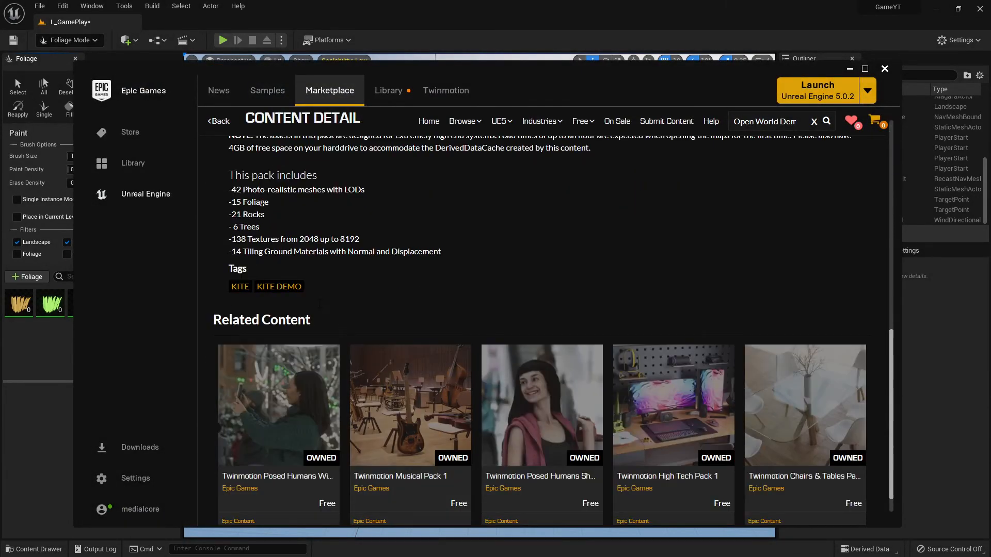
scroll(338, 318, "up", 2)
left_click_drag(232, 293, 399, 304)
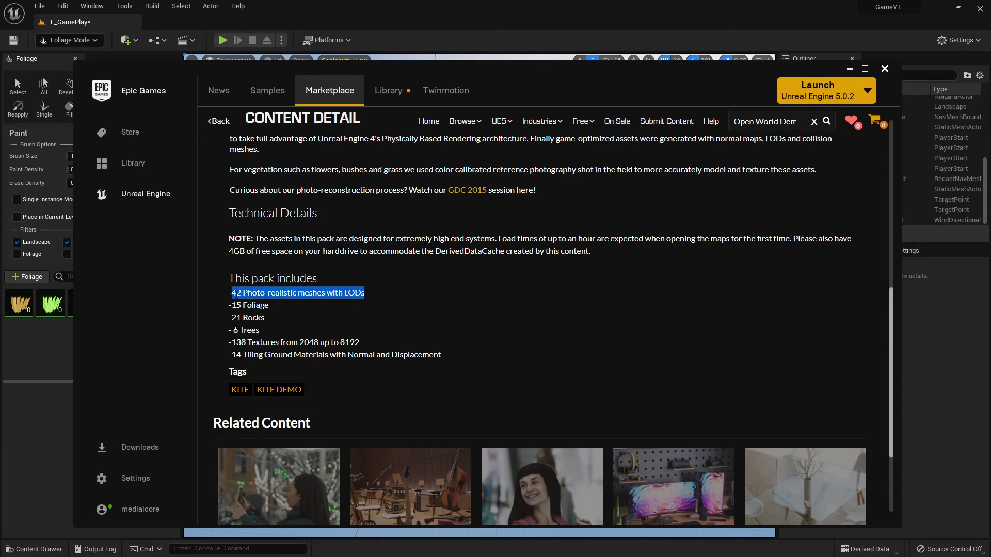
left_click(373, 298)
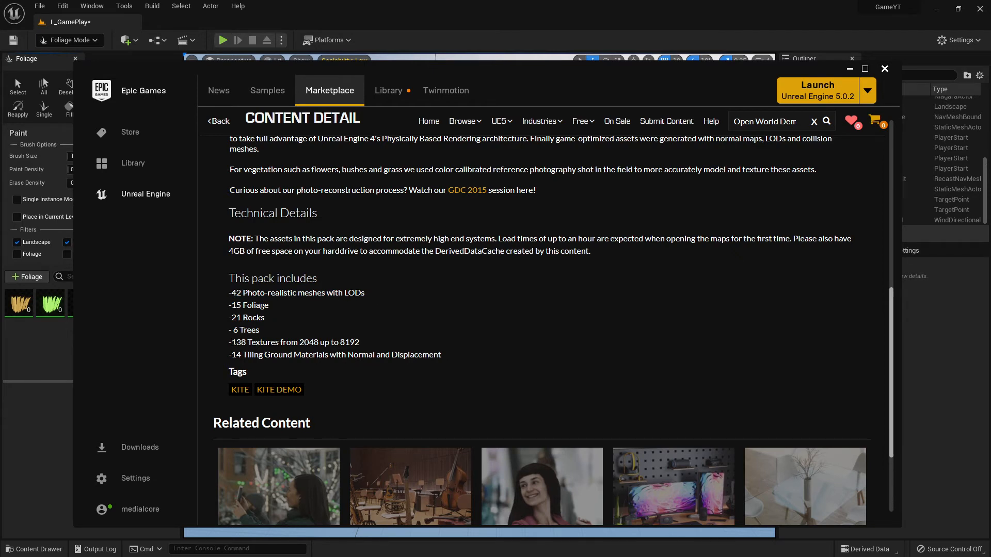
left_click_drag(230, 342, 372, 348)
left_click(375, 350)
scroll(596, 249, "up", 7)
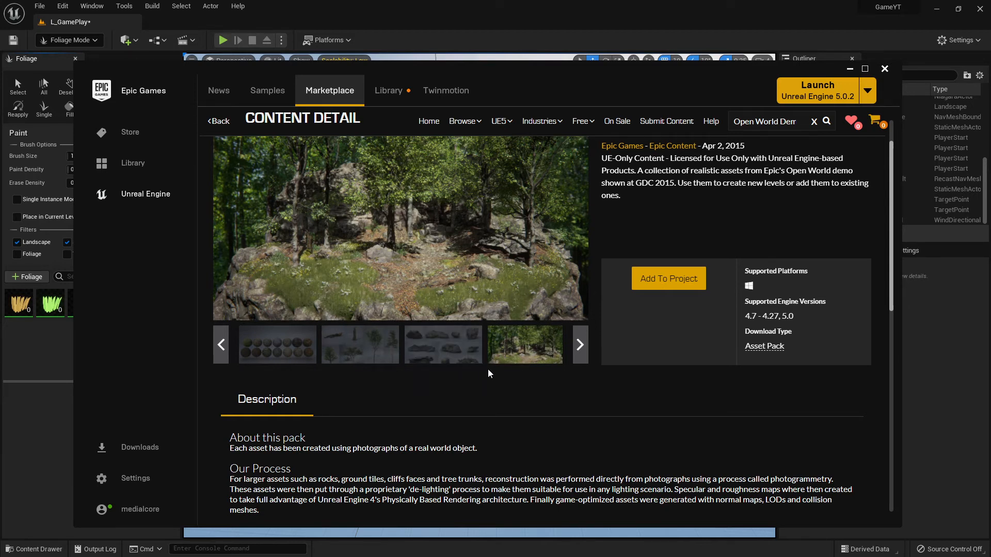
- View the pack's ground-material and forest preview images, check its release date, and minimize the launcher
left_click(466, 356)
left_click(322, 352)
left_click(312, 348)
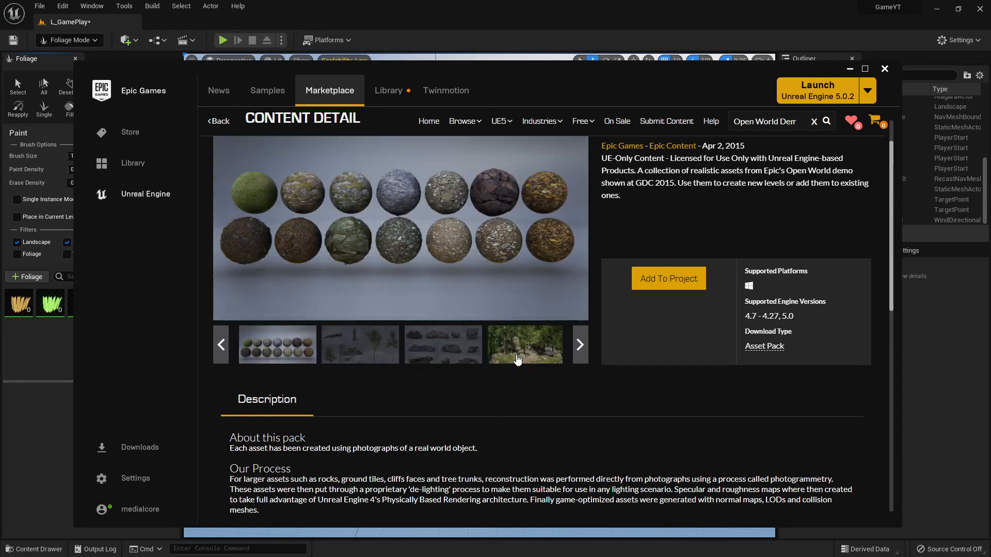
left_click(518, 360)
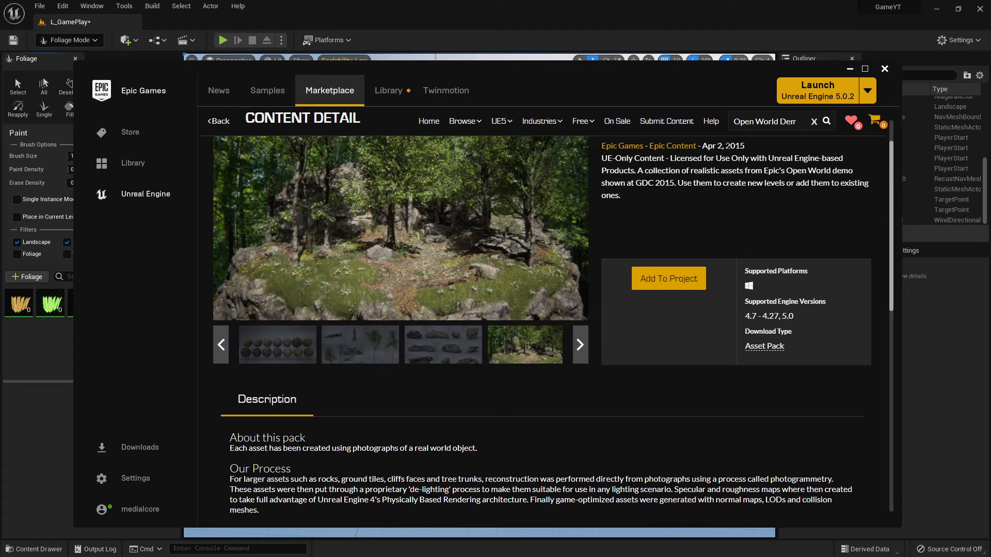
left_click_drag(725, 146, 751, 147)
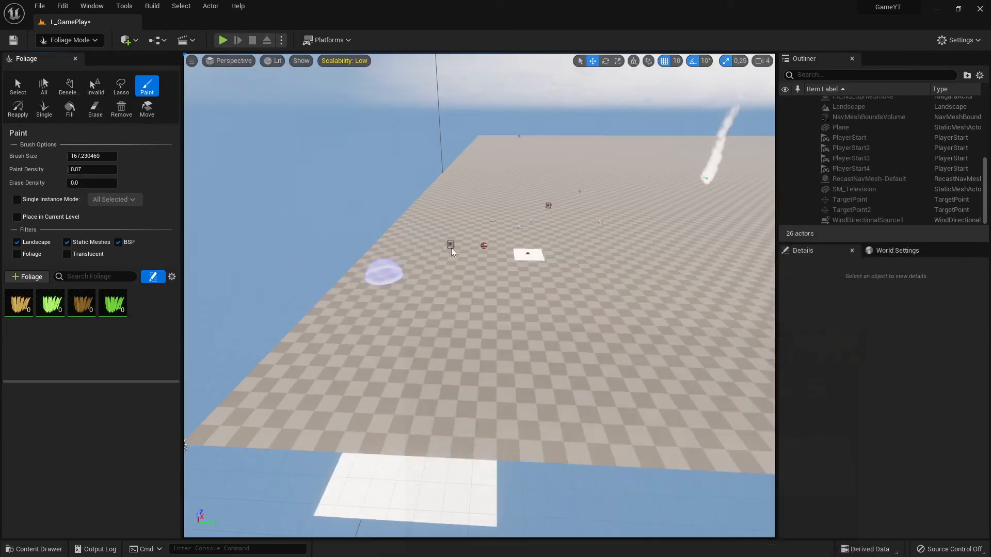
left_click(850, 69)
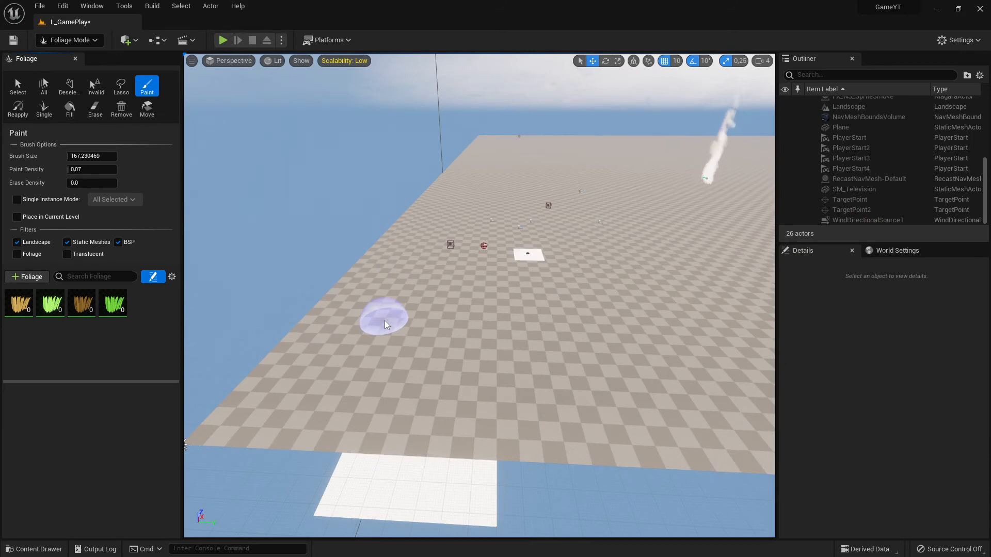
- Switch to the browser and review the Procedural Foliage Tool documentation page's introduction and prerequisites
key("alt+Tab")
key("Tab")
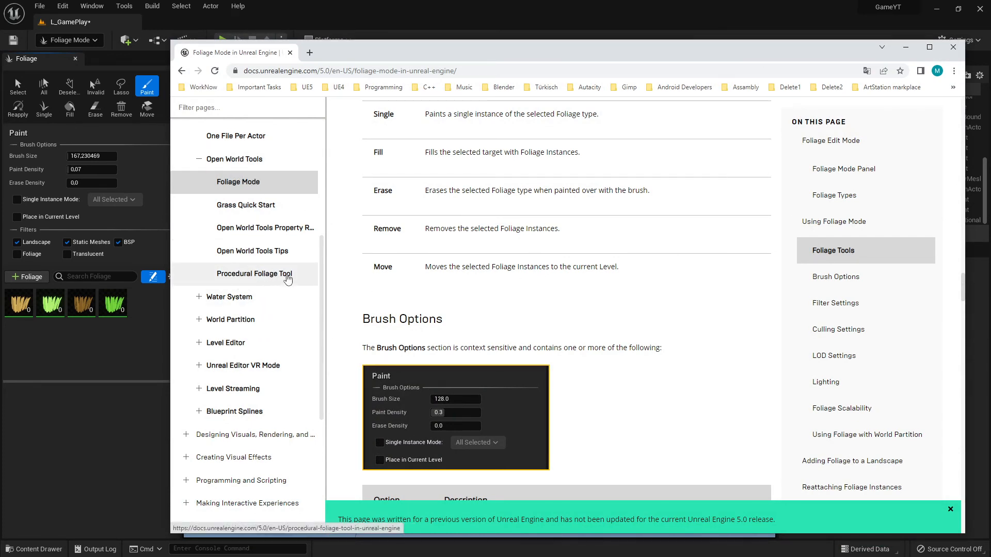
left_click(255, 274)
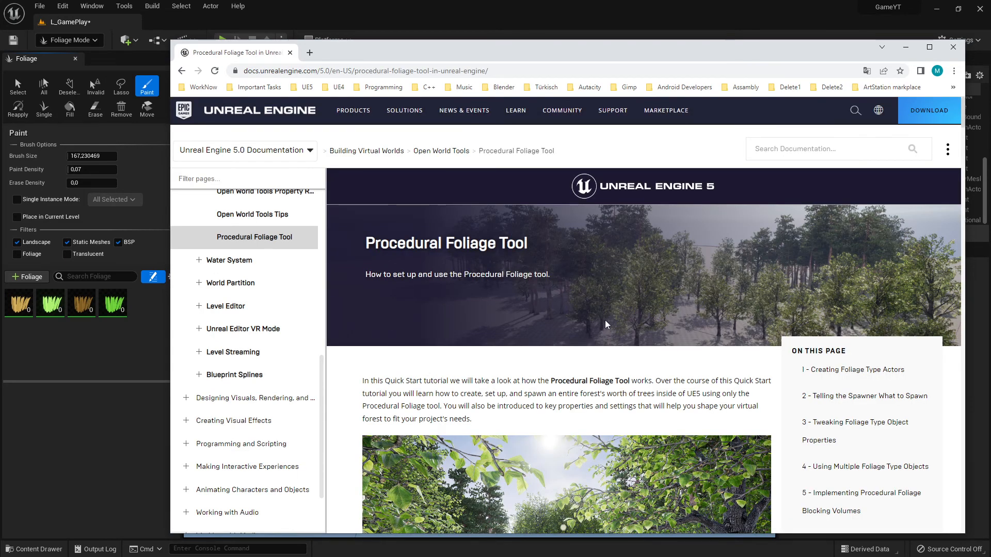
scroll(565, 345, "down", 4)
scroll(563, 346, "down", 5)
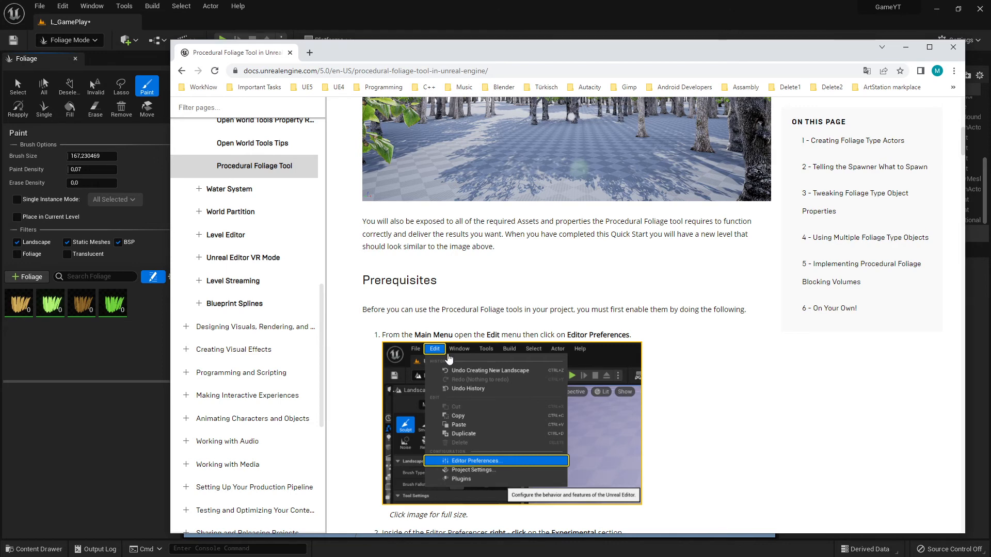
scroll(593, 356, "up", 4)
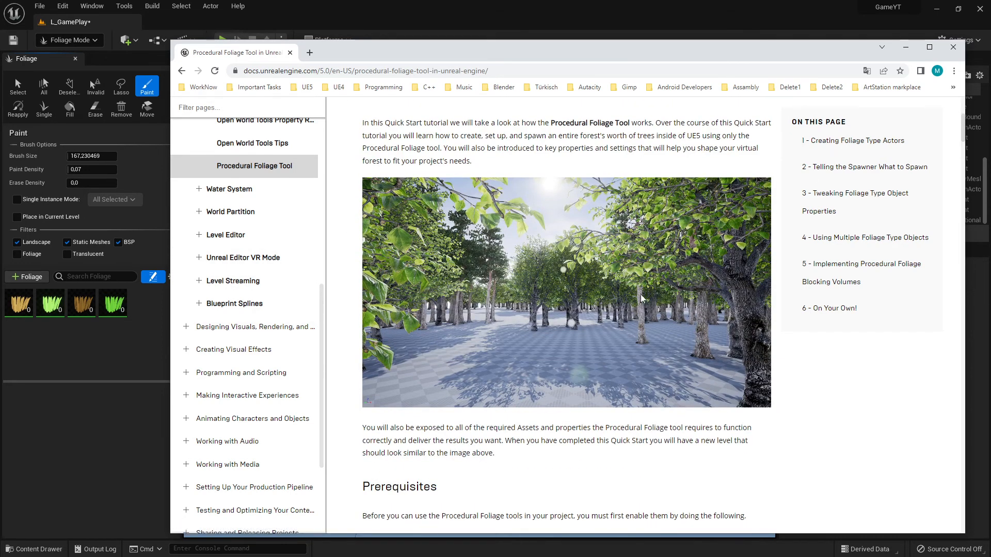
scroll(299, 237, "up", 3)
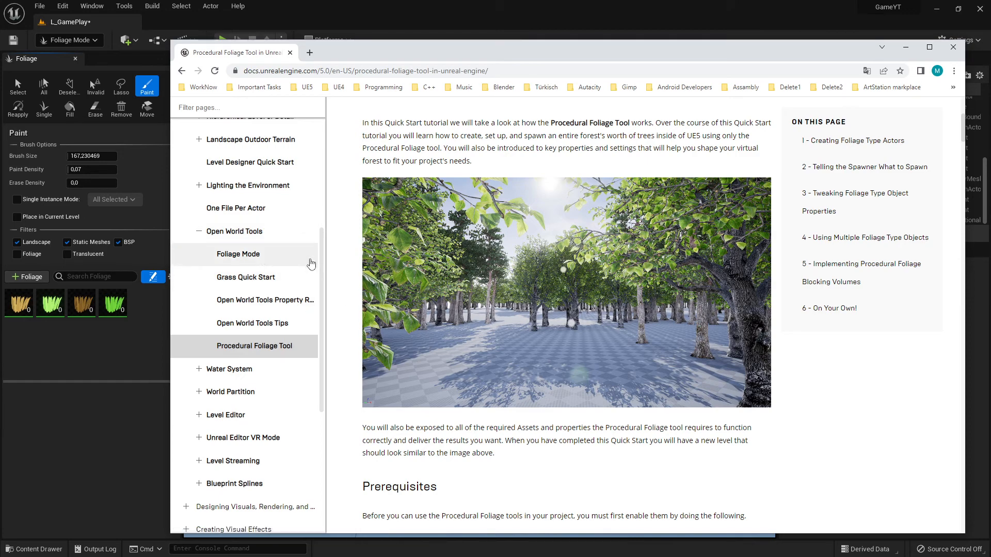
- Return to the Foliage Mode documentation page, review its Foliage Edit Mode and Foliage Mode Panel sections, and minimize the browser
left_click(247, 256)
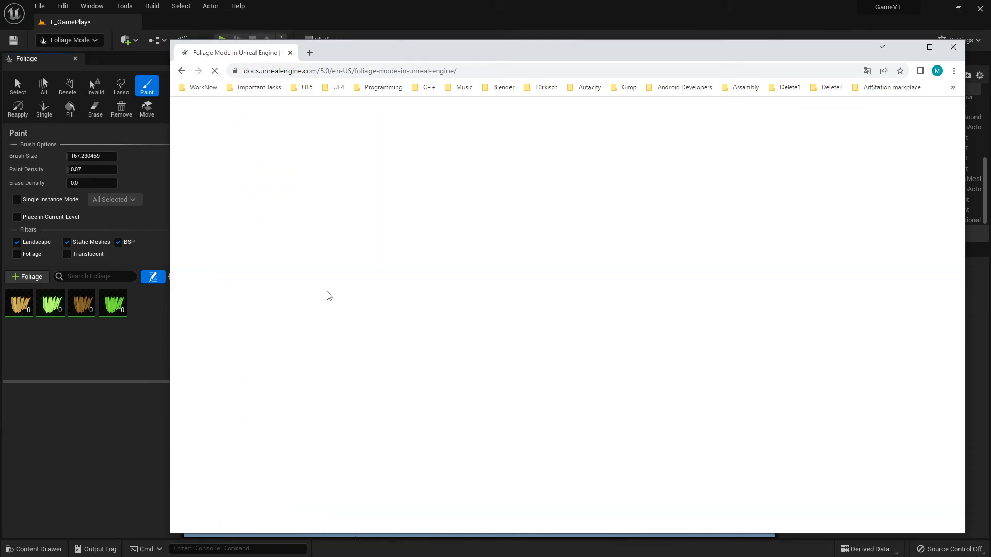
scroll(532, 290, "down", 8)
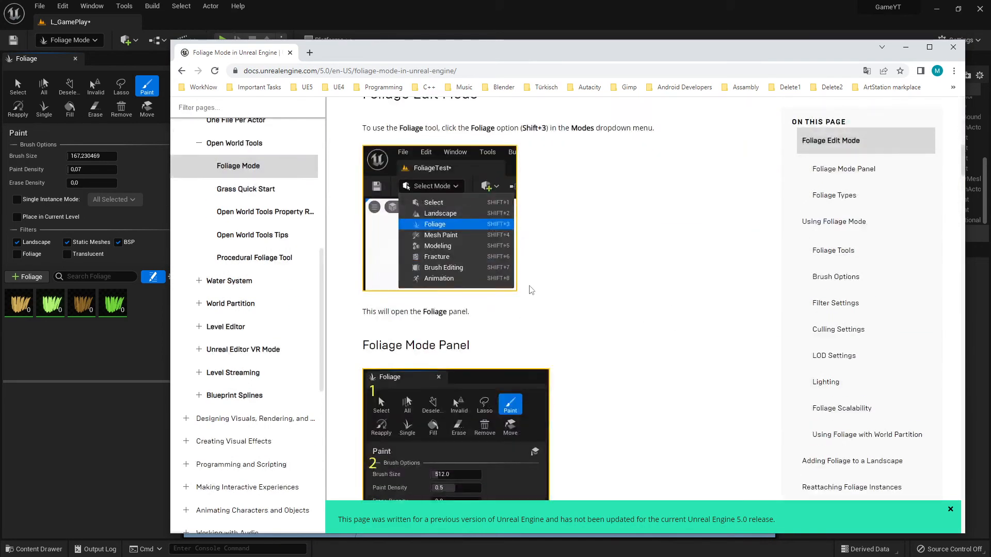
scroll(532, 290, "down", 6)
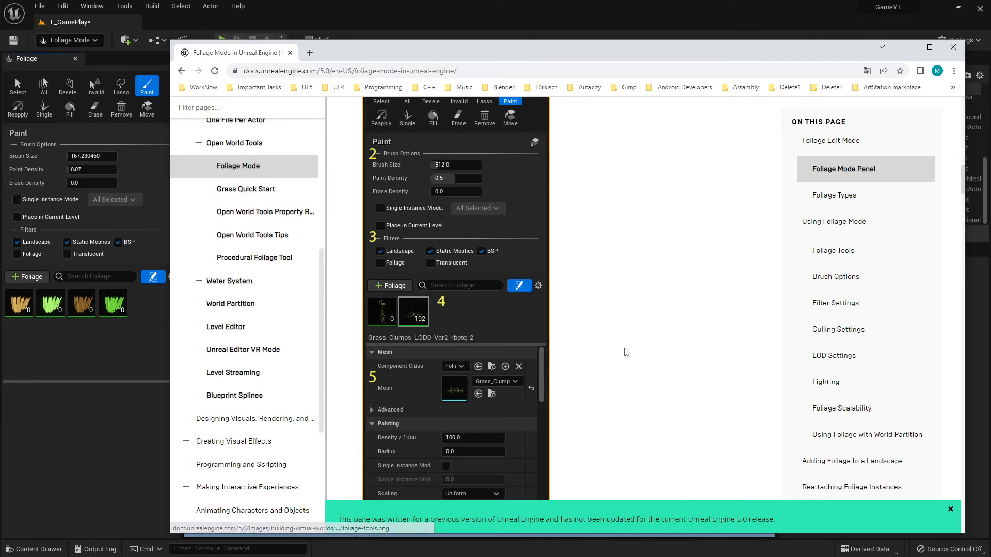
scroll(656, 346, "up", 6)
scroll(658, 343, "up", 4)
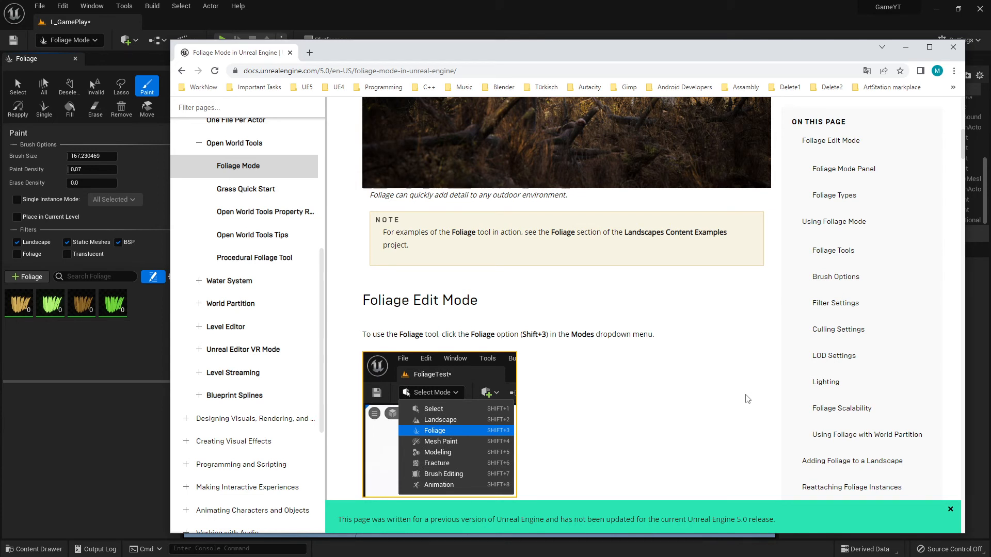
left_click(906, 47)
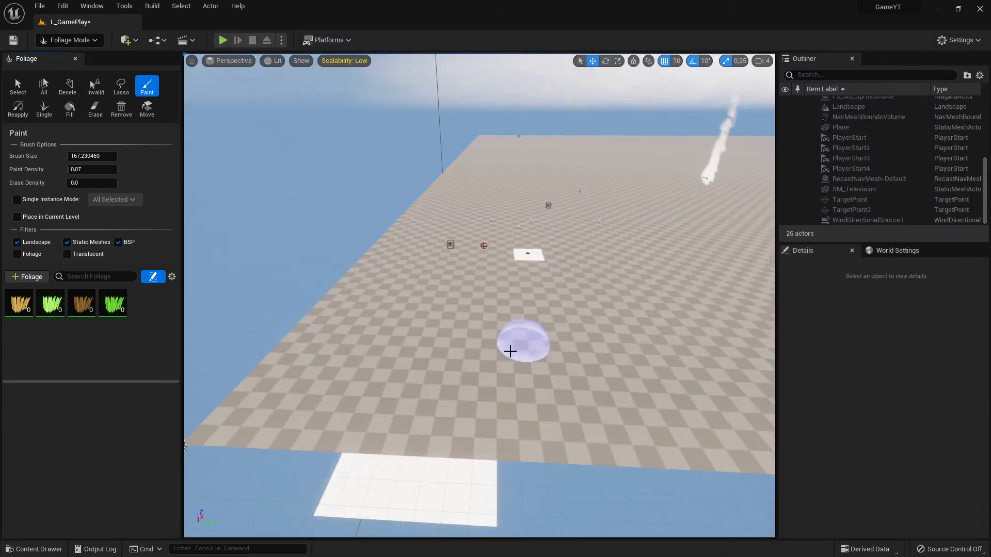
- Enlarge the foliage brush size to about 619 and paint one patch of all four grass types on the landscape
left_click(109, 302)
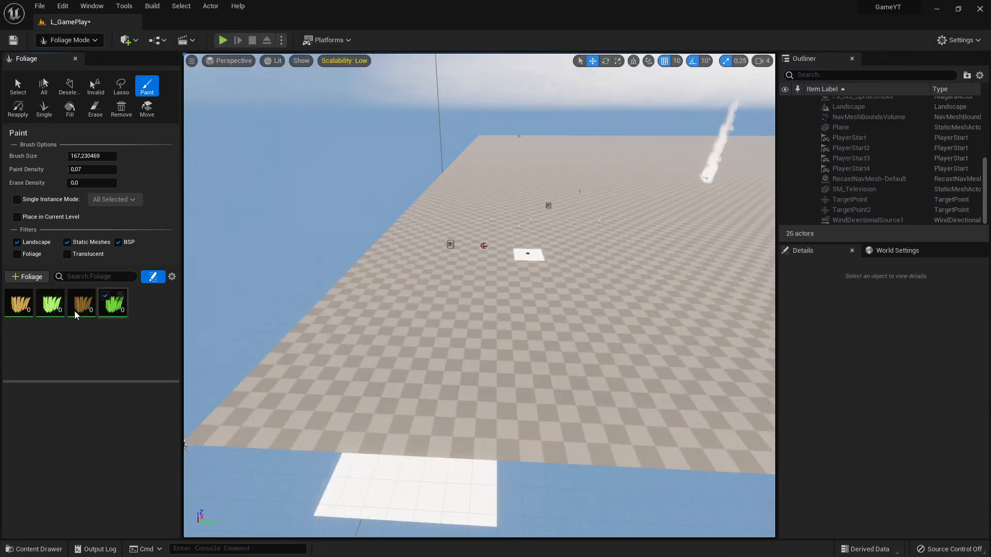
left_click(15, 299)
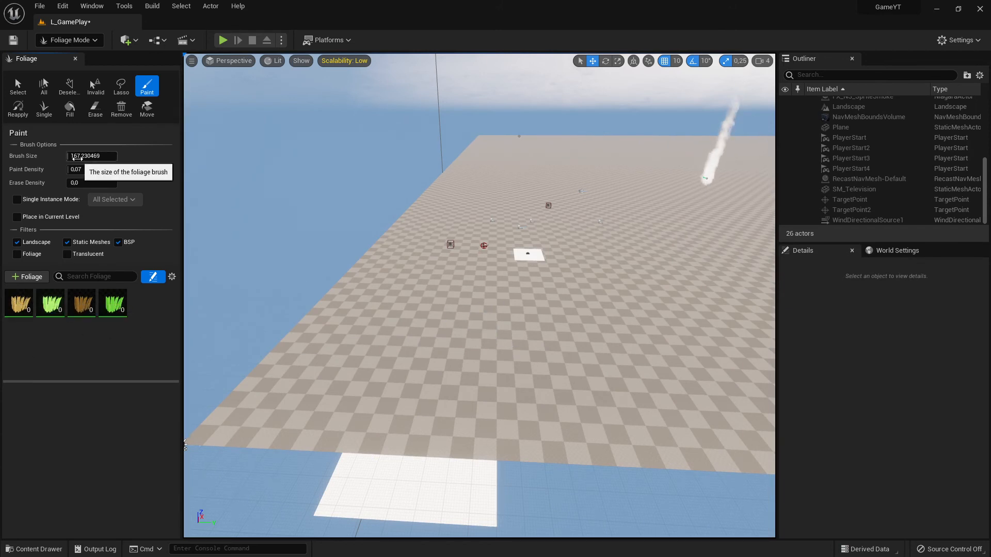
left_click_drag(77, 157, 103, 157)
left_click(488, 336)
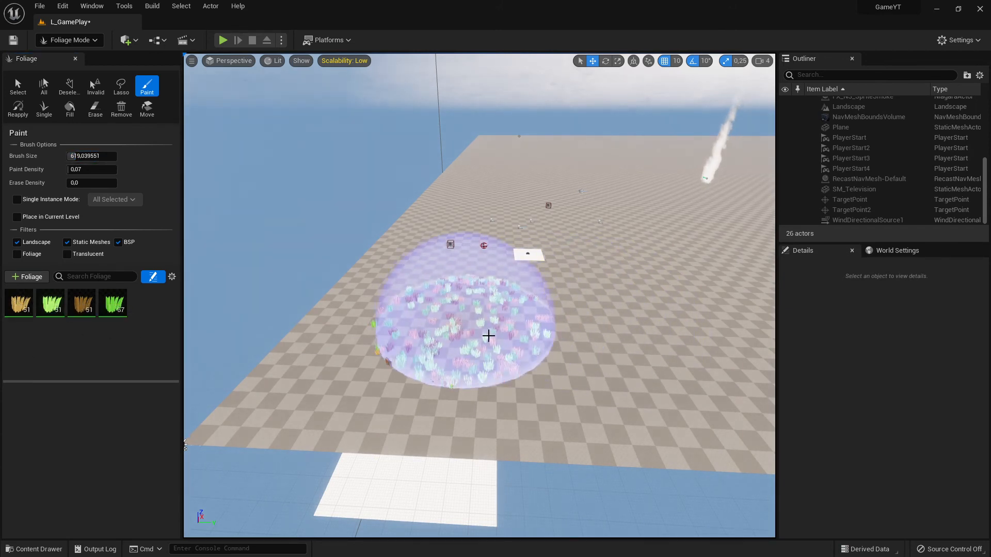
- Examine the newly painted grass patch up close and from several angles around it
mouse_move(491, 358)
right_mouse_down()
mouse_move(511, 367)
mouse_move(464, 372)
right_mouse_up()
key("d")
key("w")
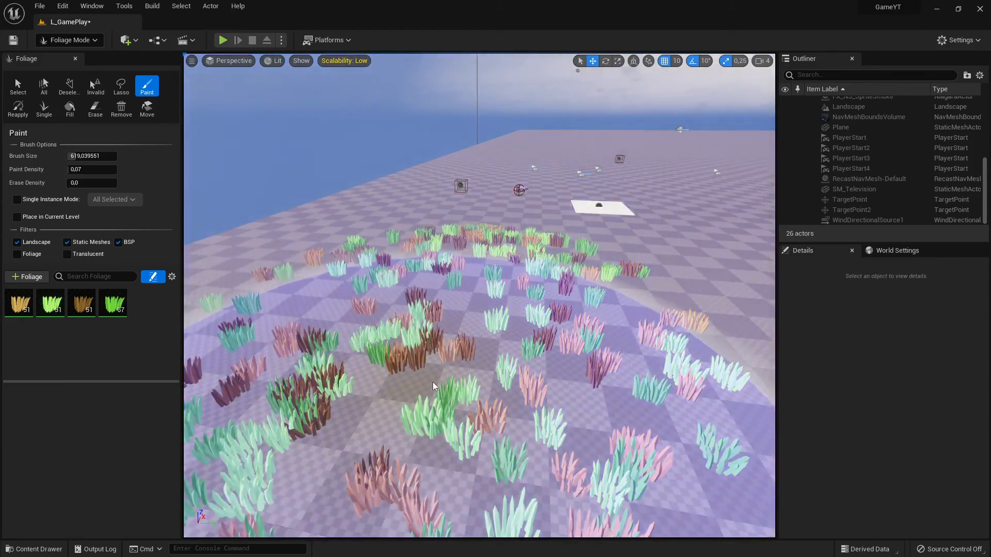
key("a")
mouse_move(435, 387)
right_mouse_down()
mouse_move(562, 388)
mouse_move(464, 377)
right_mouse_up()
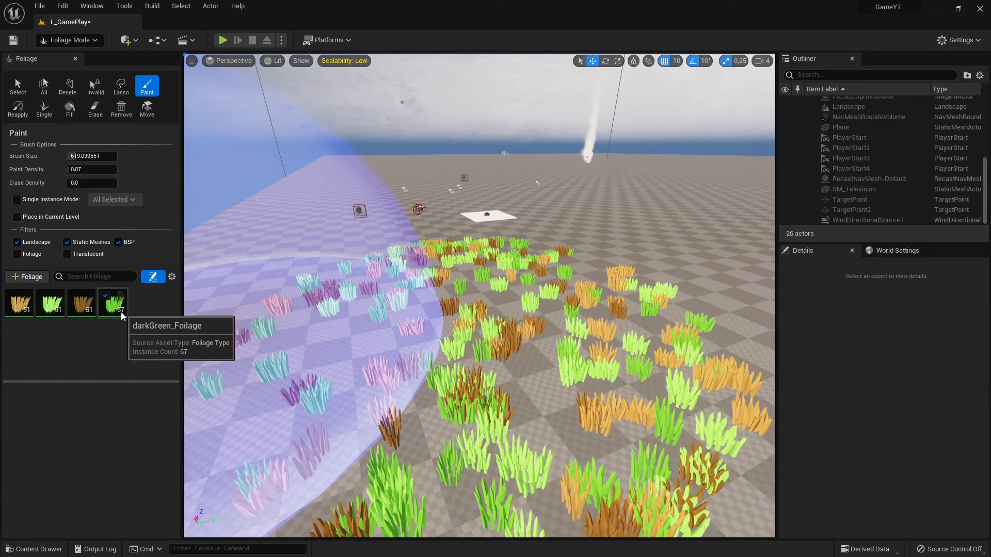
mouse_move(312, 353)
right_mouse_down()
mouse_move(305, 330)
mouse_move(243, 320)
mouse_move(428, 335)
mouse_move(439, 315)
mouse_move(168, 295)
mouse_move(408, 379)
mouse_move(314, 328)
mouse_move(245, 327)
right_mouse_up()
key("d")
key("s")
key("w")
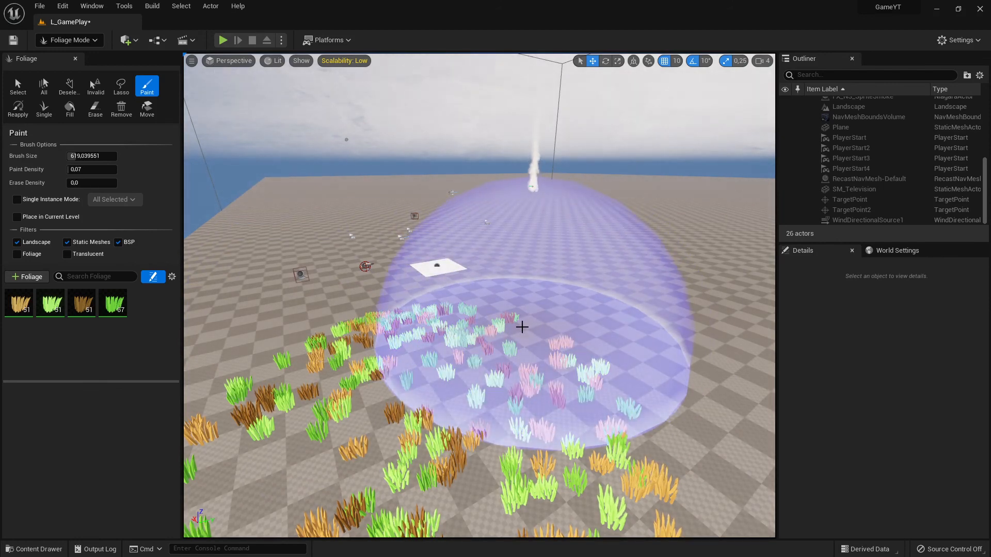
mouse_move(411, 347)
right_mouse_down()
mouse_move(562, 387)
mouse_move(650, 387)
mouse_move(568, 384)
mouse_move(391, 352)
right_mouse_up()
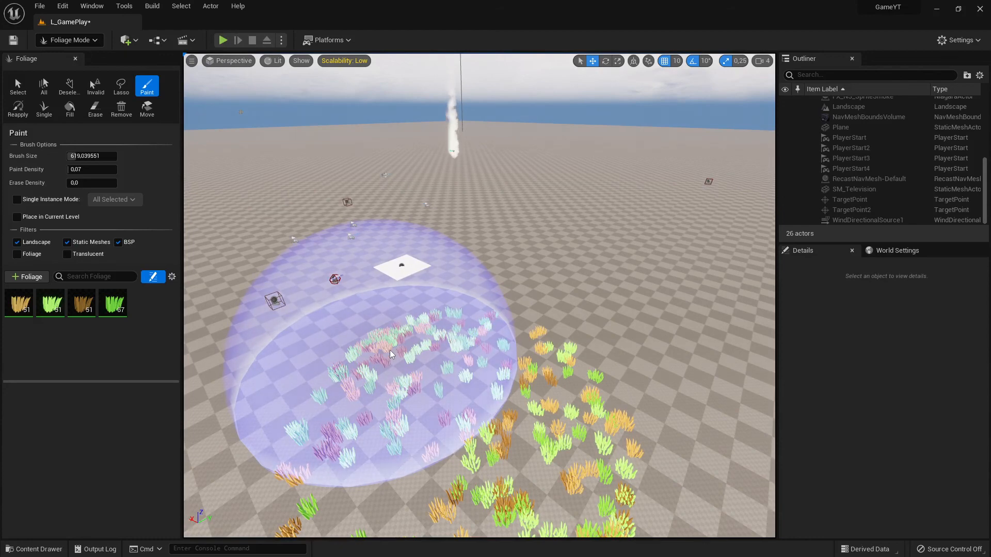
mouse_move(438, 373)
right_mouse_down()
mouse_move(372, 346)
mouse_move(439, 369)
mouse_move(477, 361)
right_mouse_up()
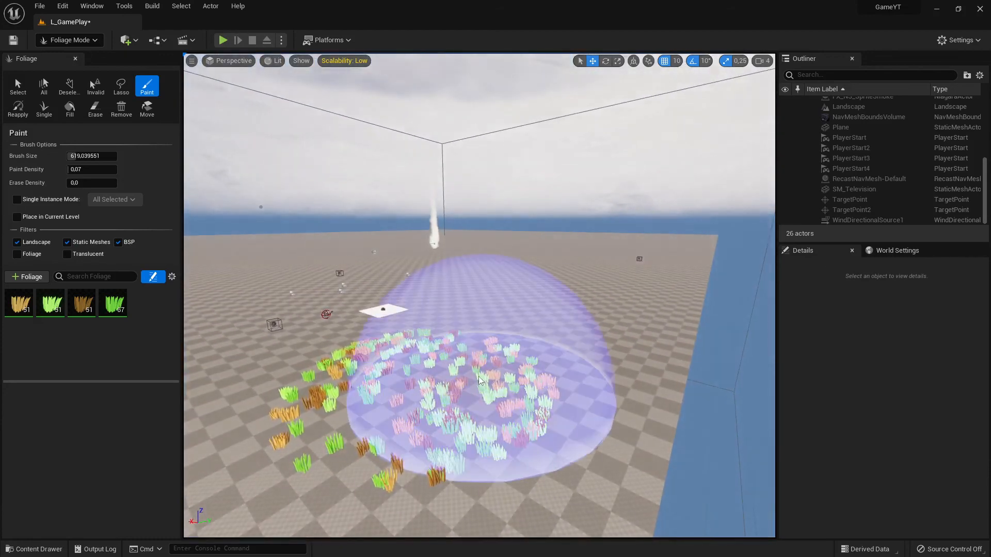